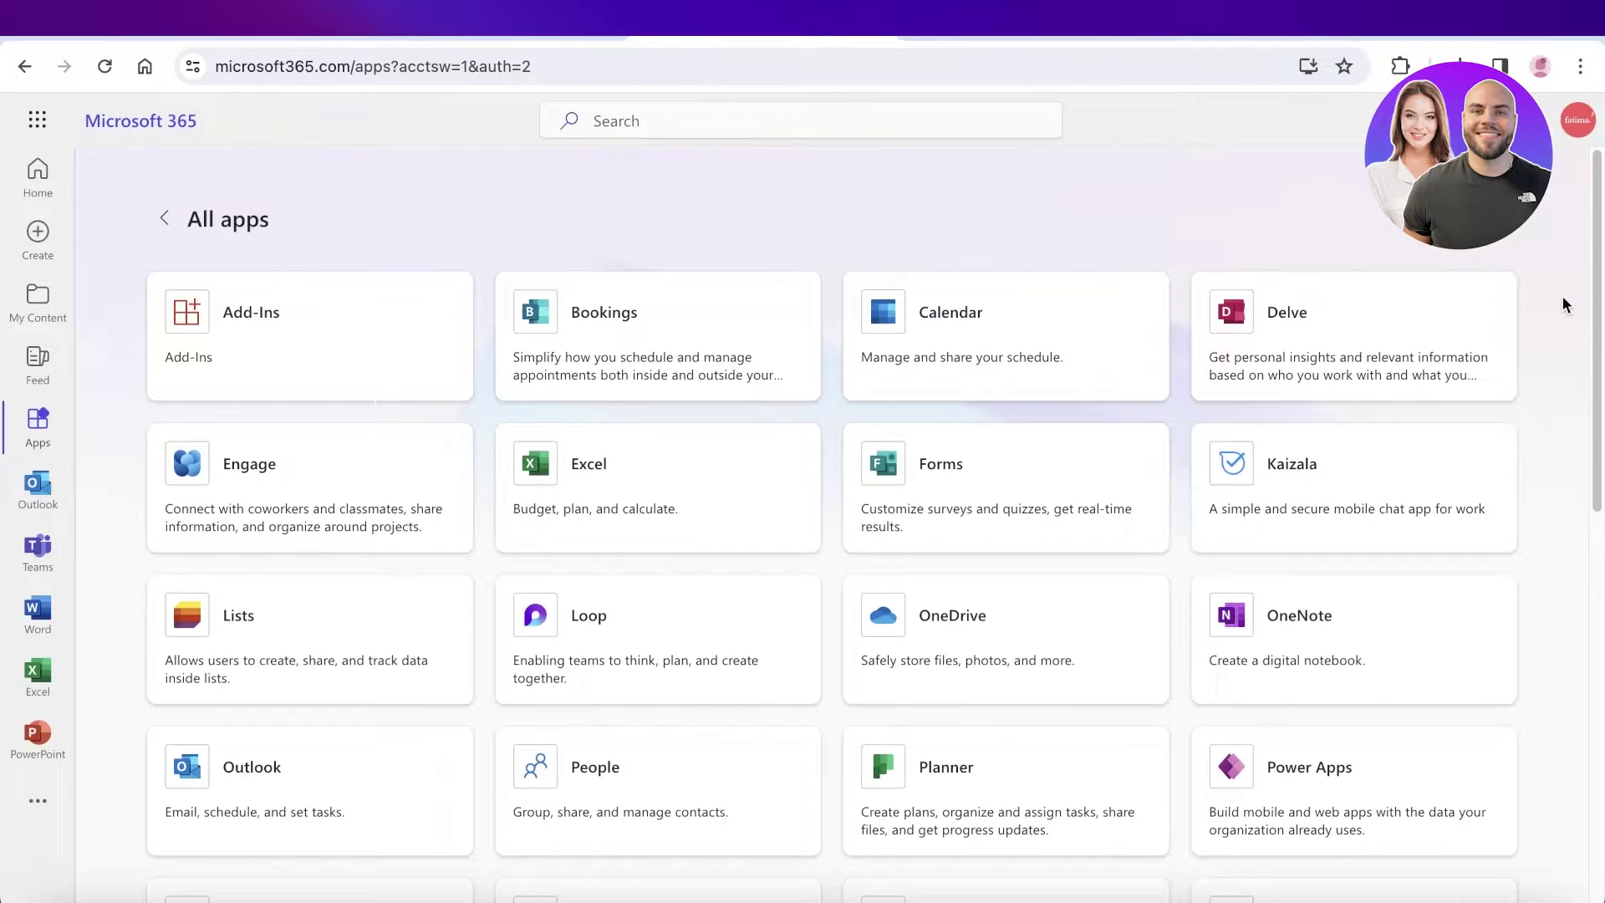
Look through the list of all Microsoft 365 apps, switch to Teams and dismiss the emoji reactions tip
scroll(1560, 305, "down", 1)
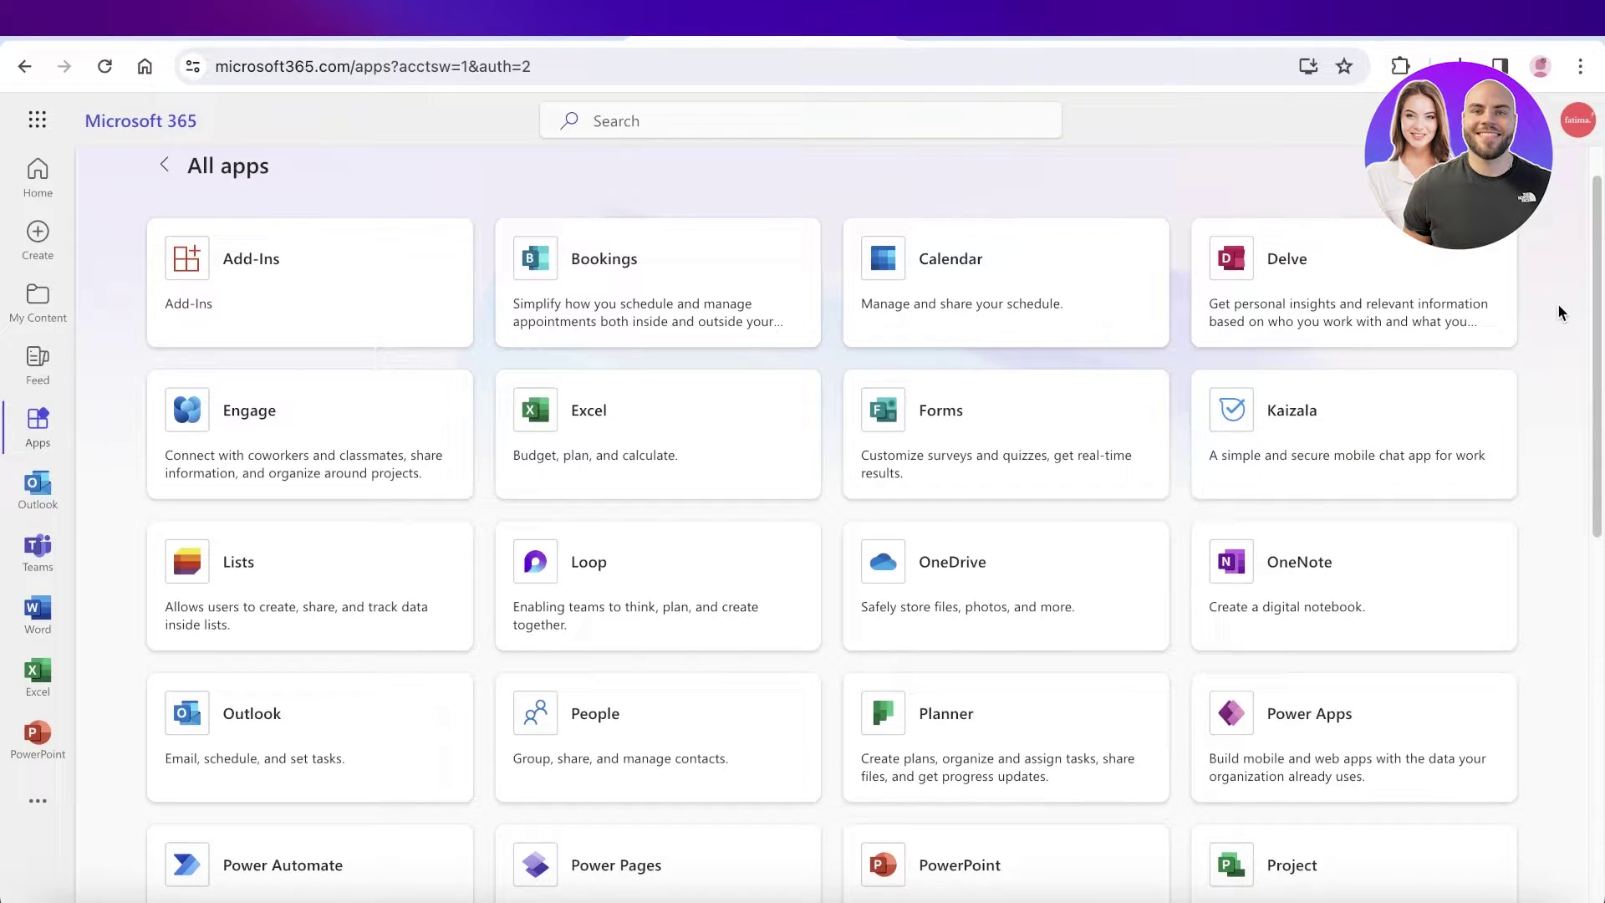
scroll(1246, 416, "down", 4)
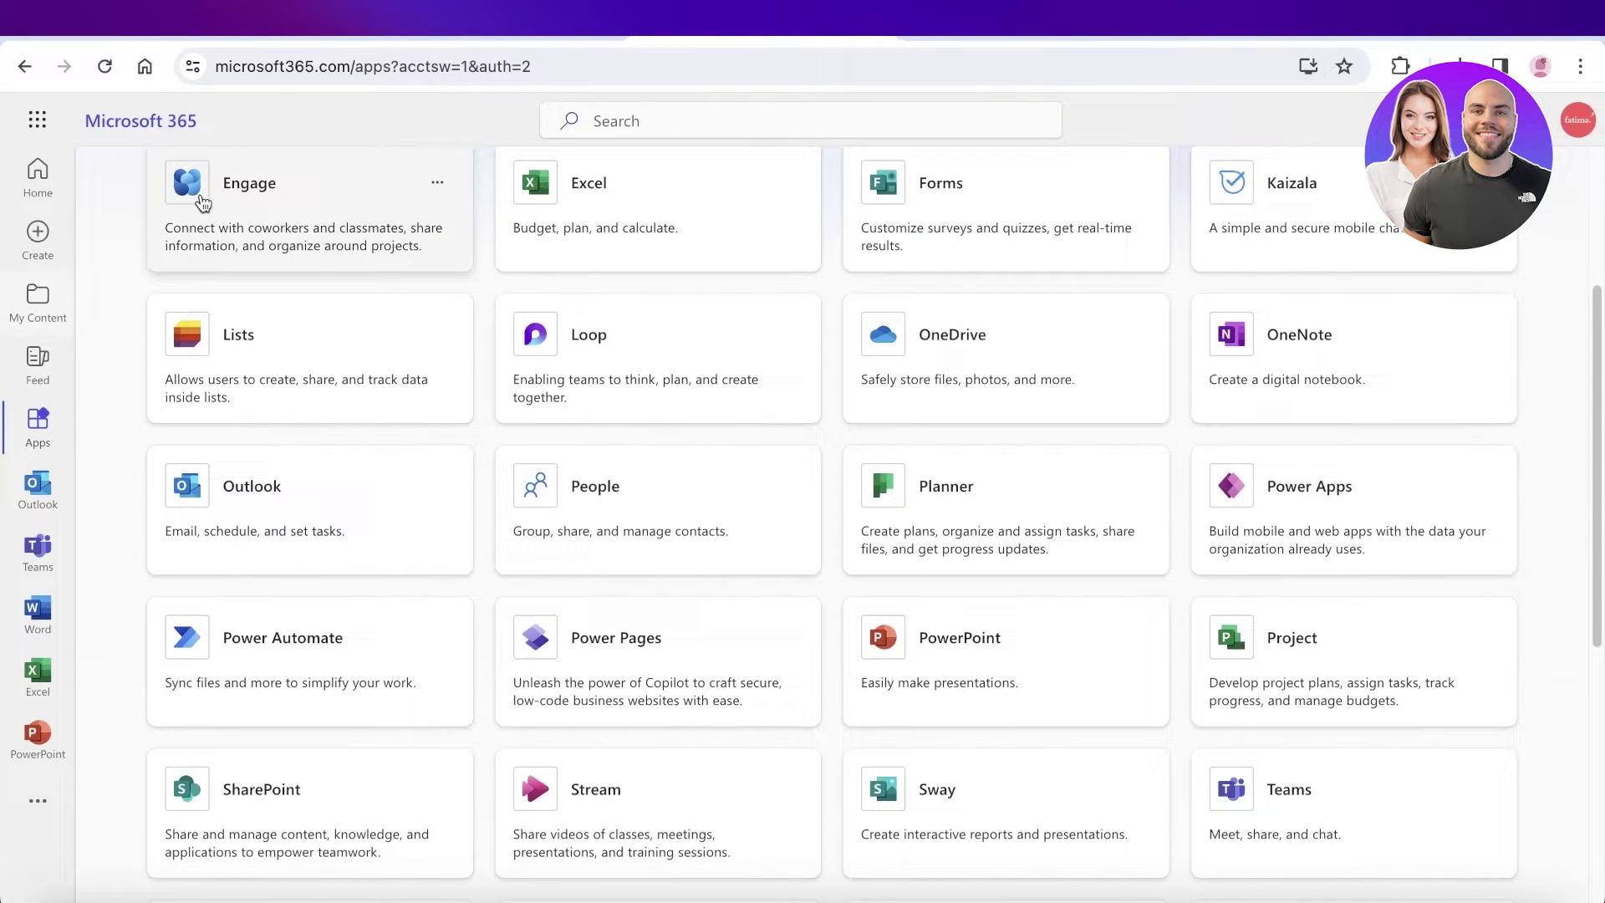
left_click(963, 37)
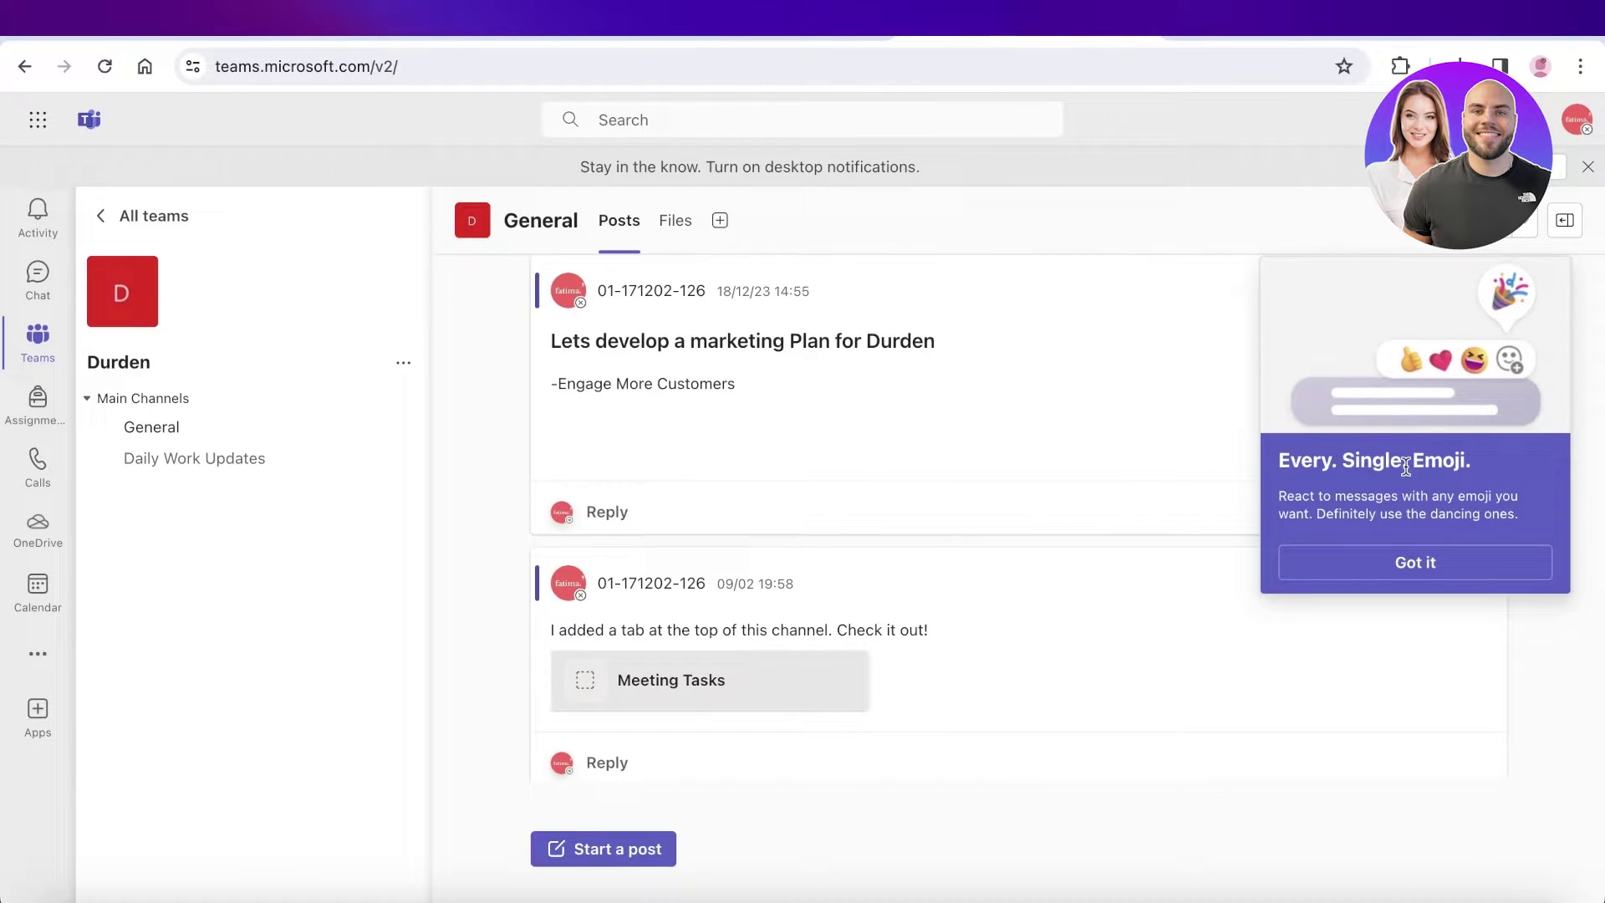
left_click(1459, 569)
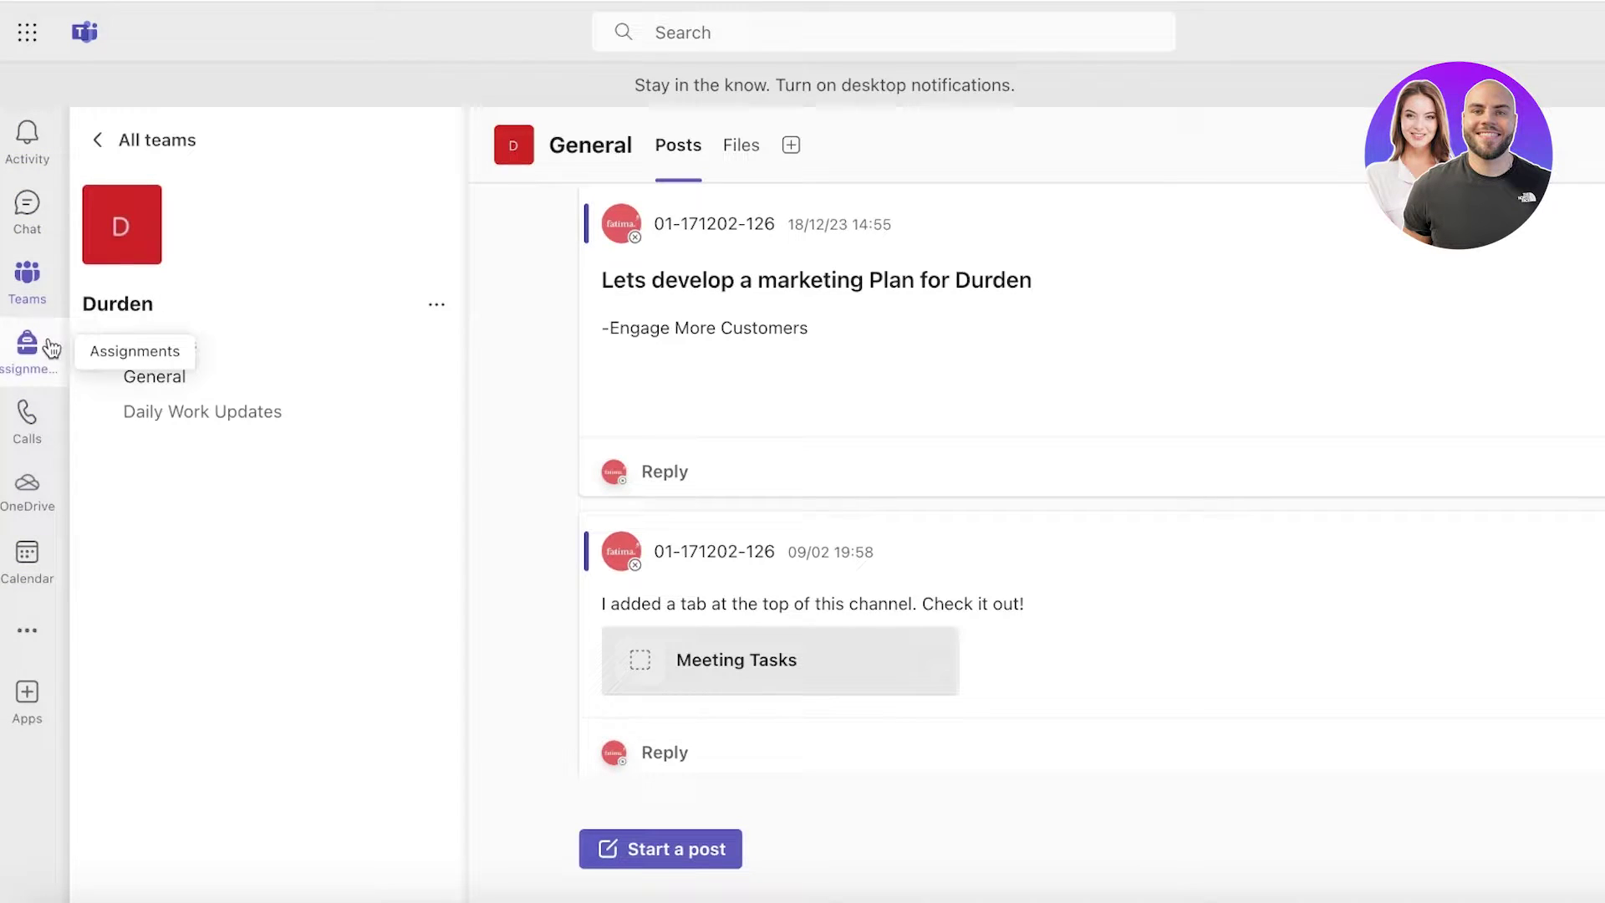
Examine the added apps in Teams, and the recent files and Productivity apps on the Microsoft 365 site
left_click(31, 650)
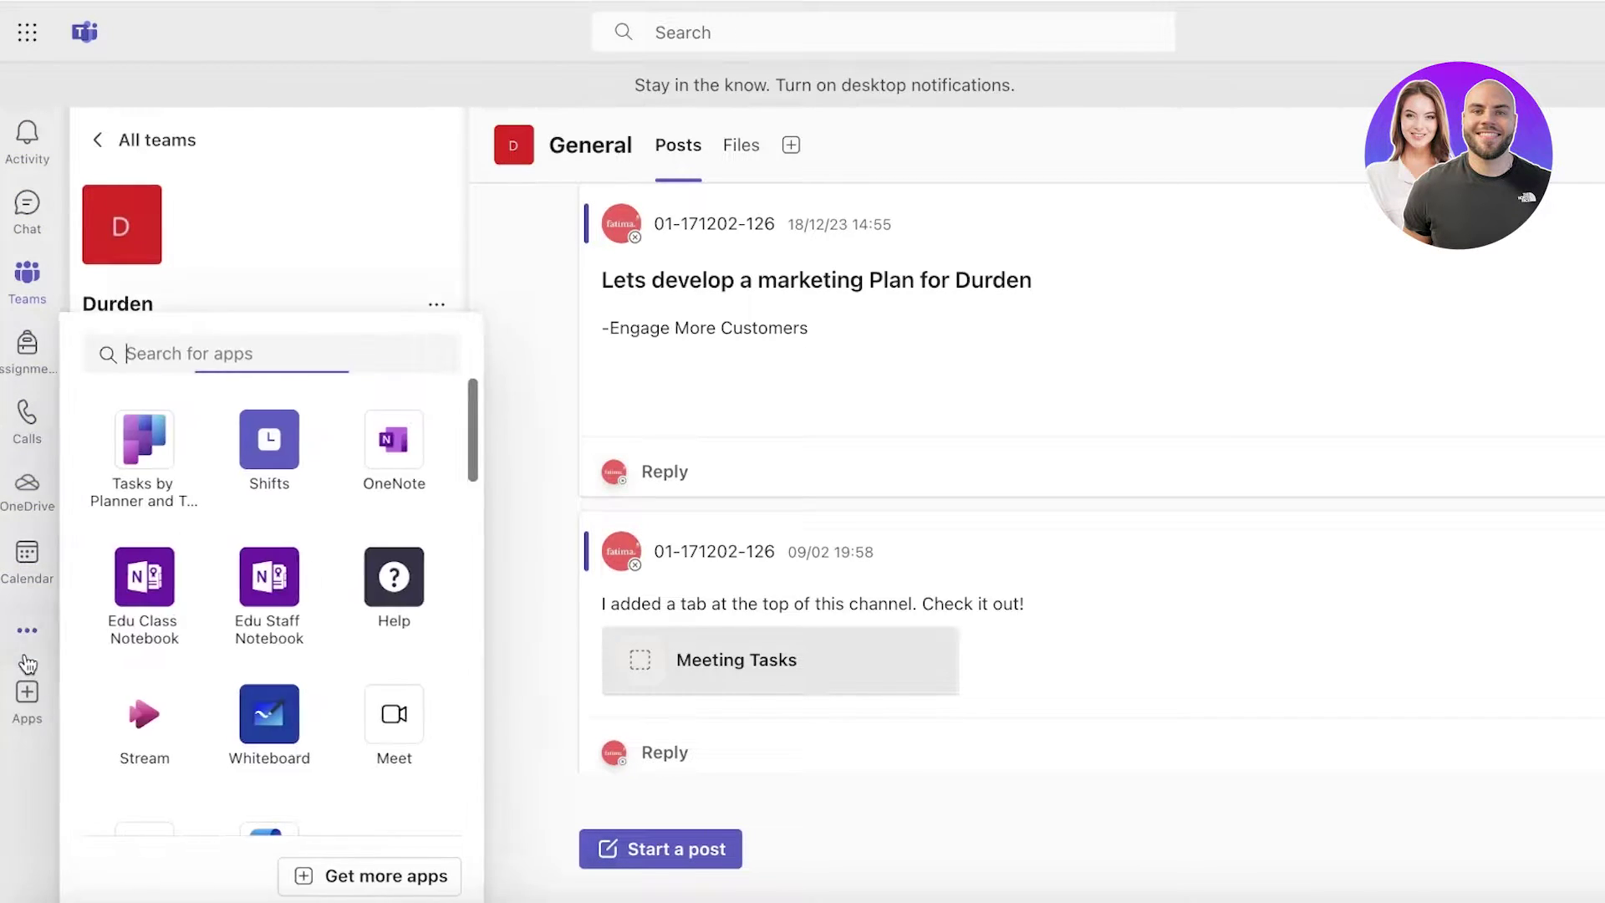
left_click(344, 132)
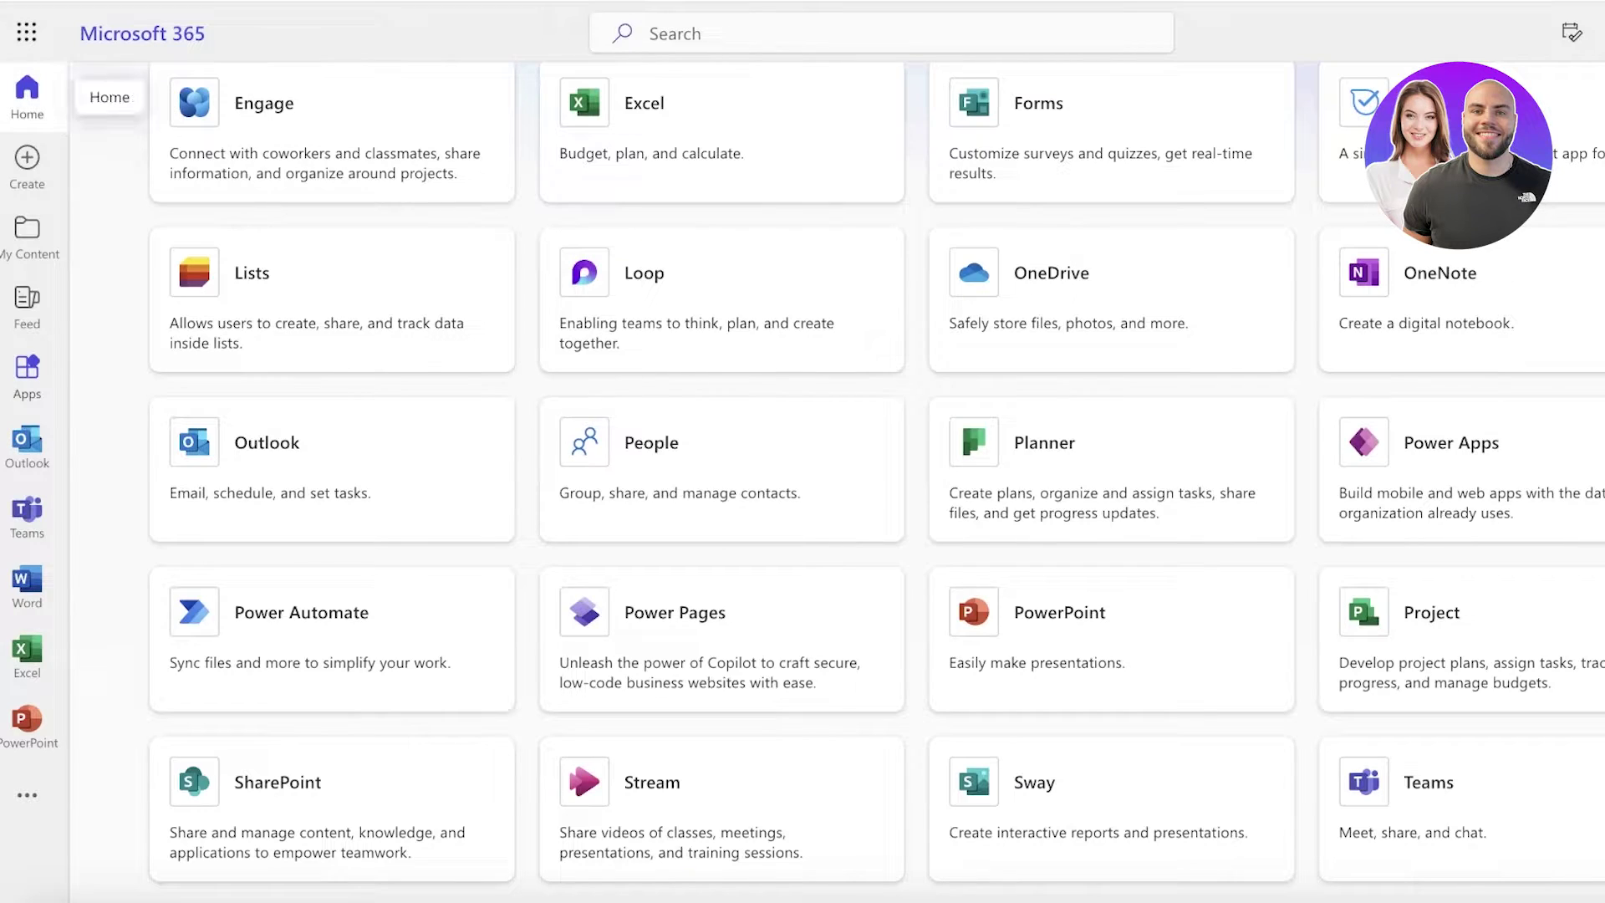
left_click(27, 90)
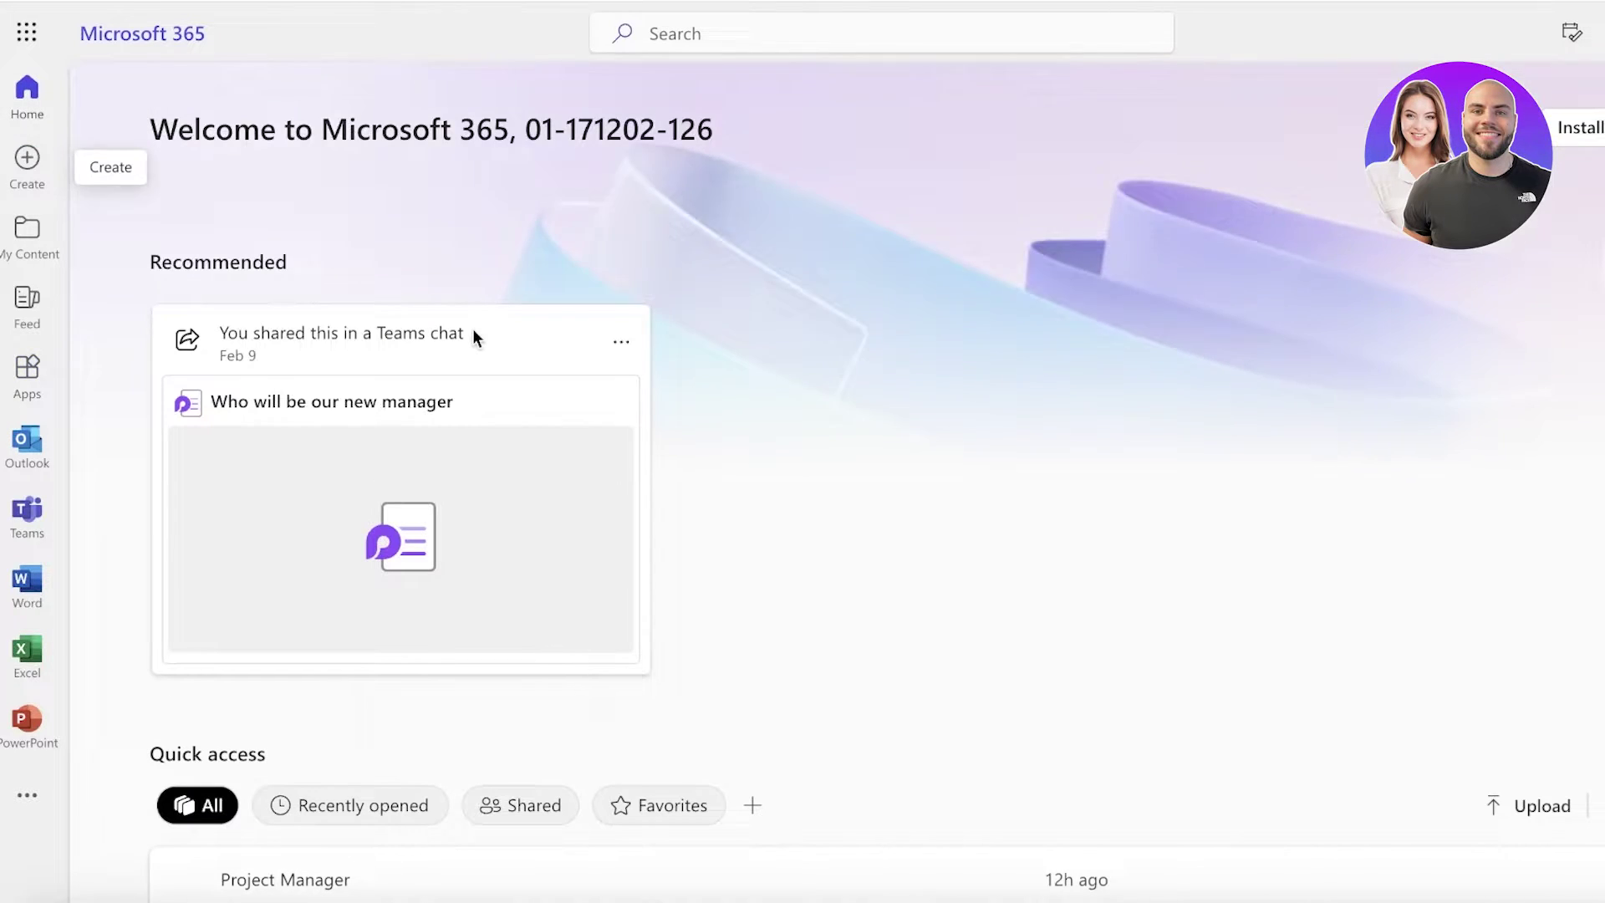
scroll(474, 328, "down", 5)
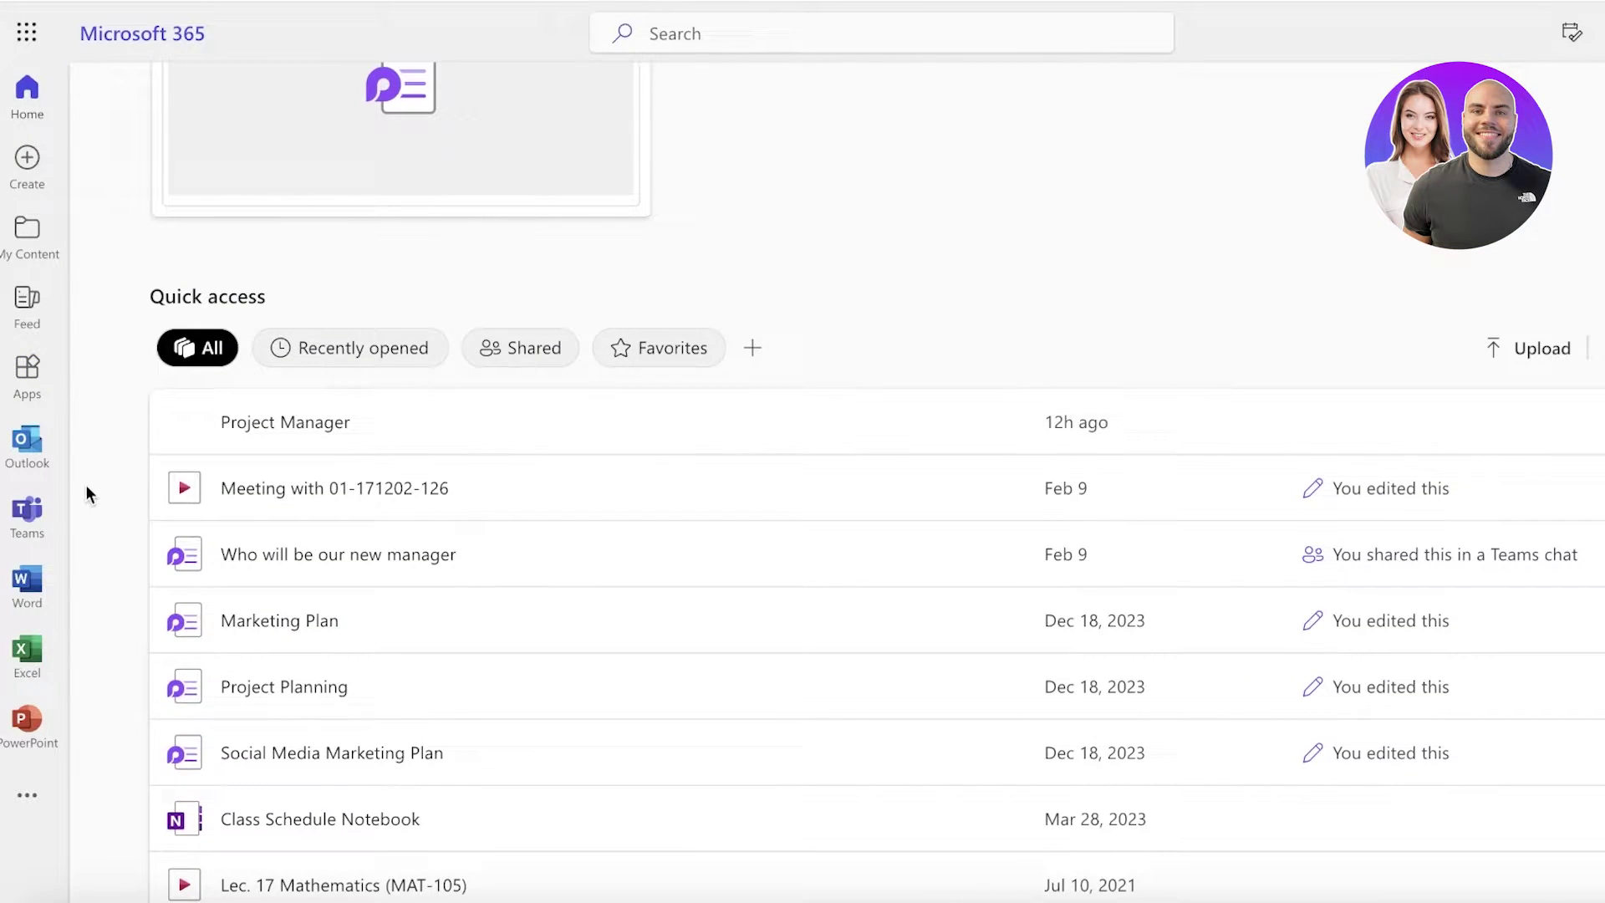
left_click(27, 368)
scroll(971, 369, "down", 3)
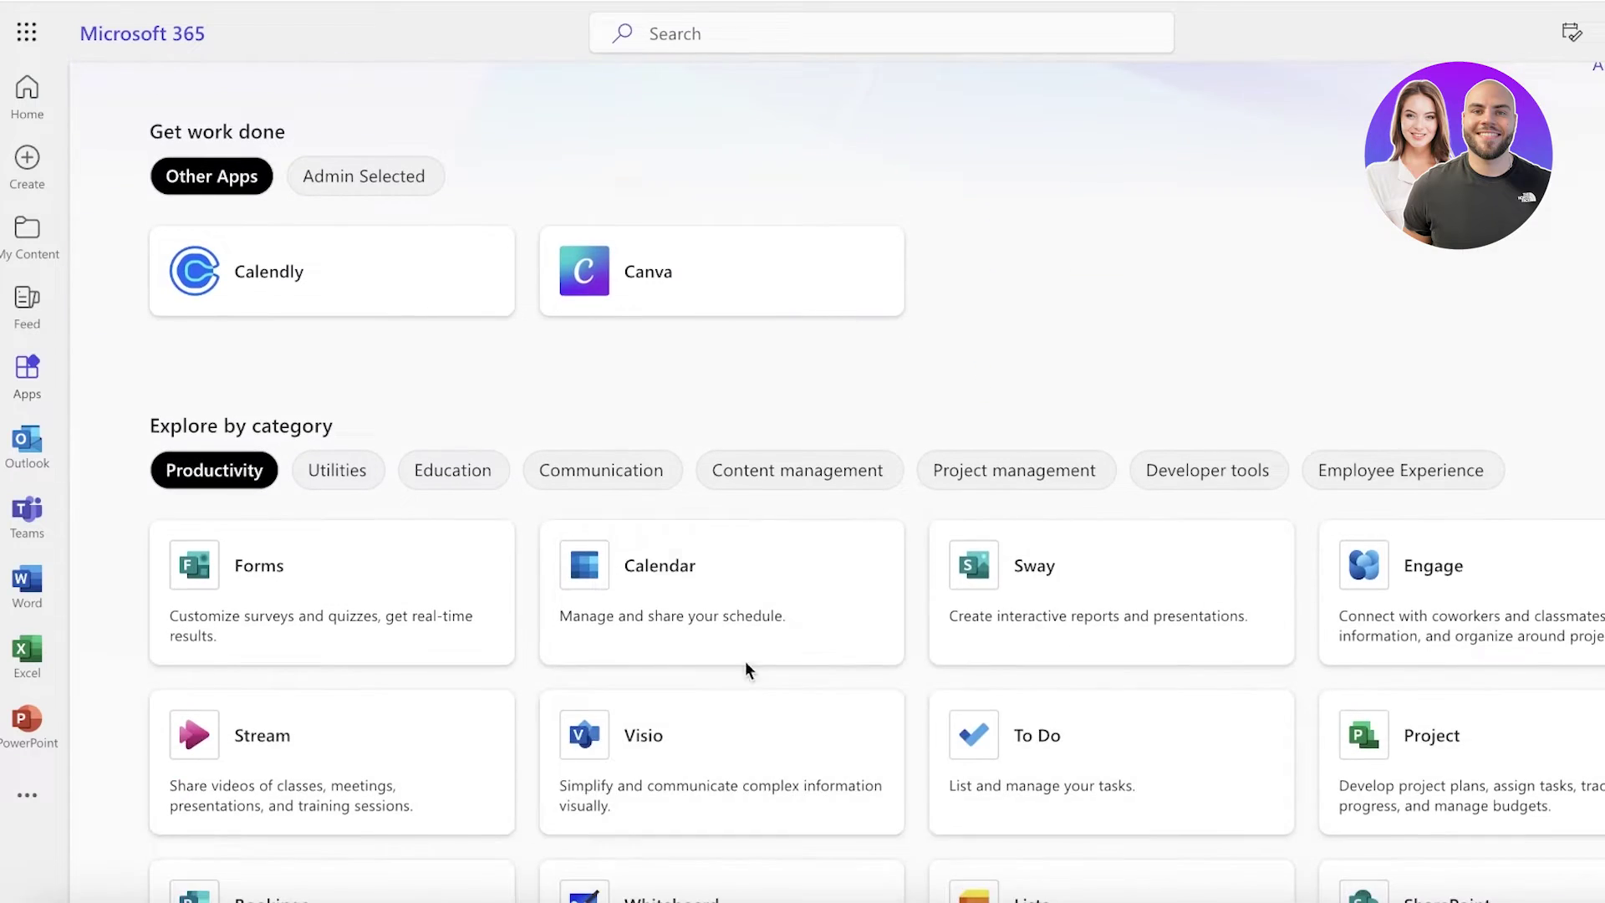
scroll(747, 663, "down", 4)
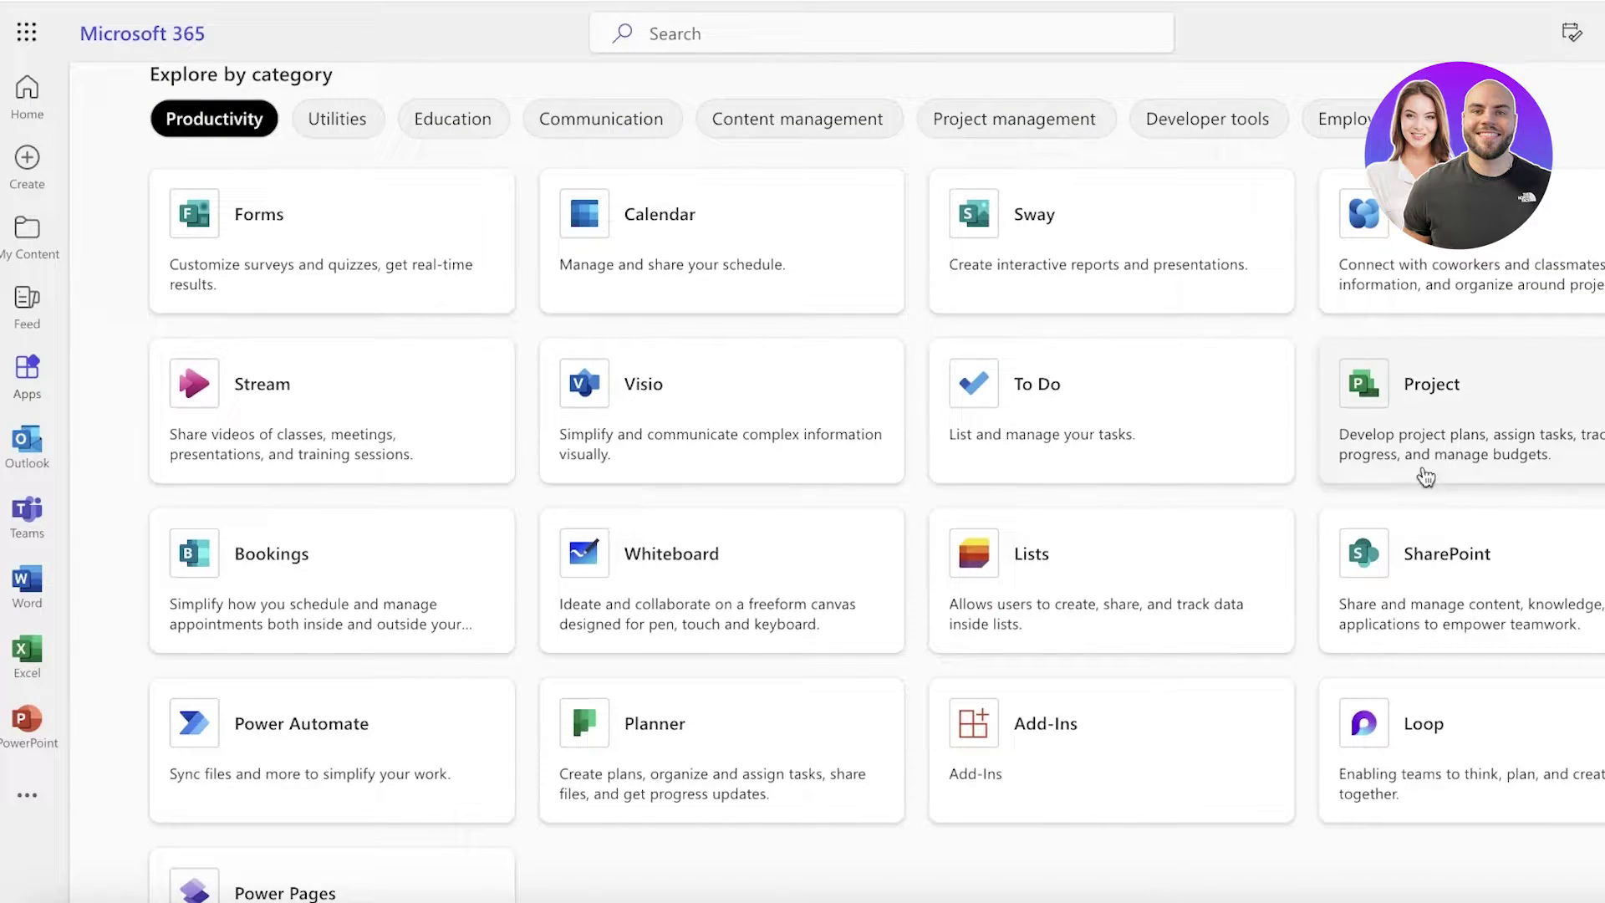
scroll(1425, 476, "up", 3)
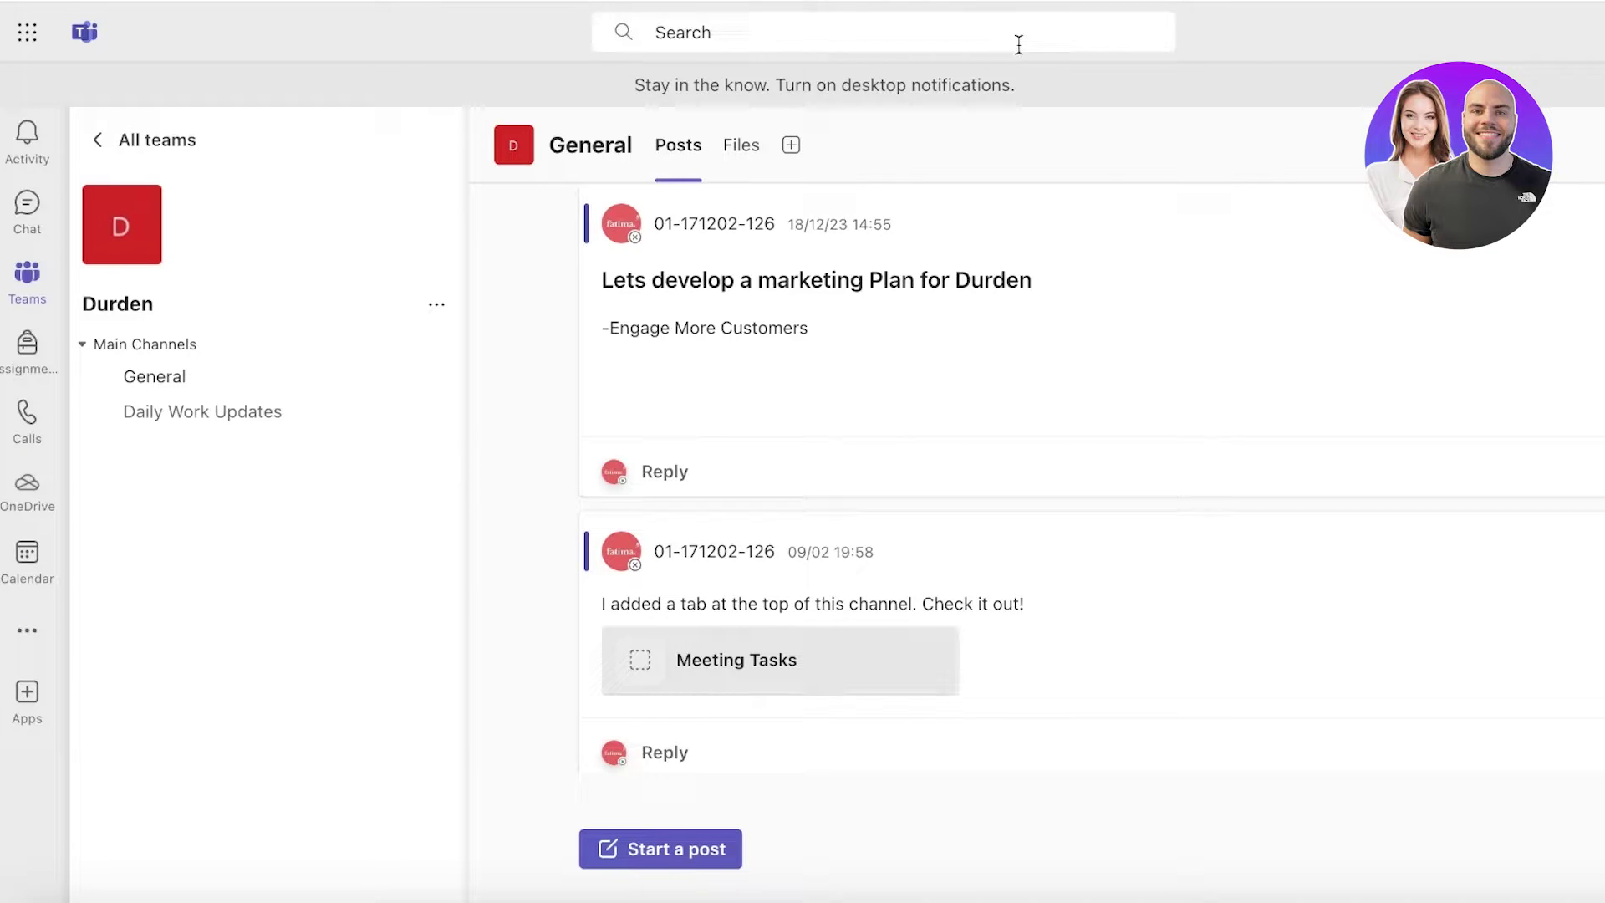
Switch back to Teams and search its app store for "planner"
left_click(27, 636)
left_click(33, 721)
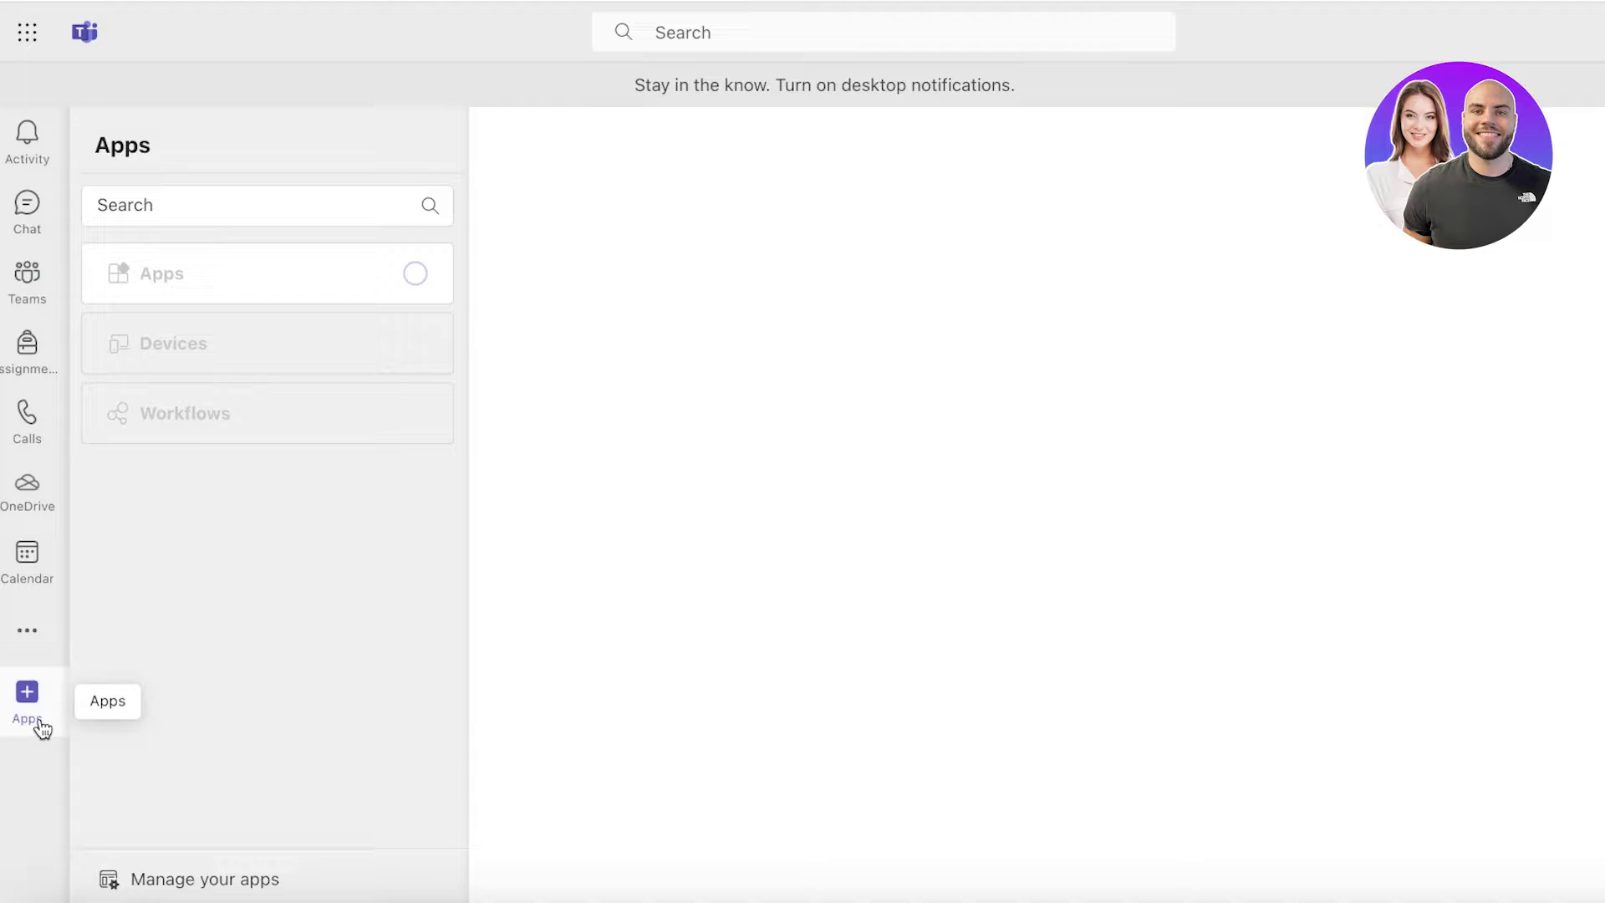
left_click(276, 205)
type("planner")
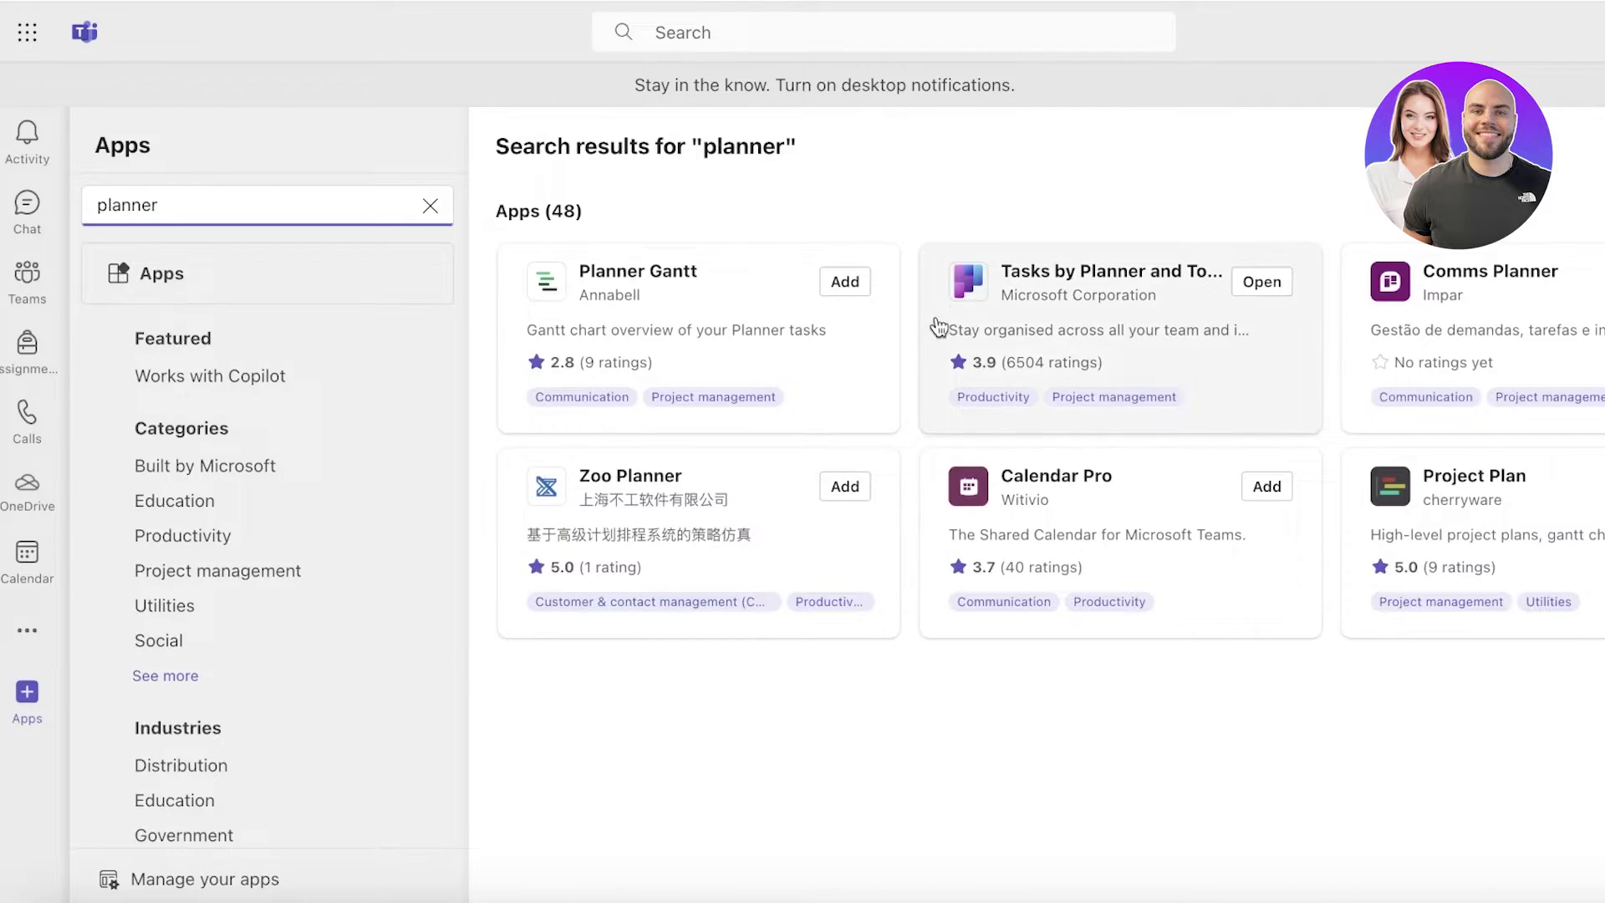
Review the details of Tasks by Planner and To Do and open the app in Teams
left_click(1035, 277)
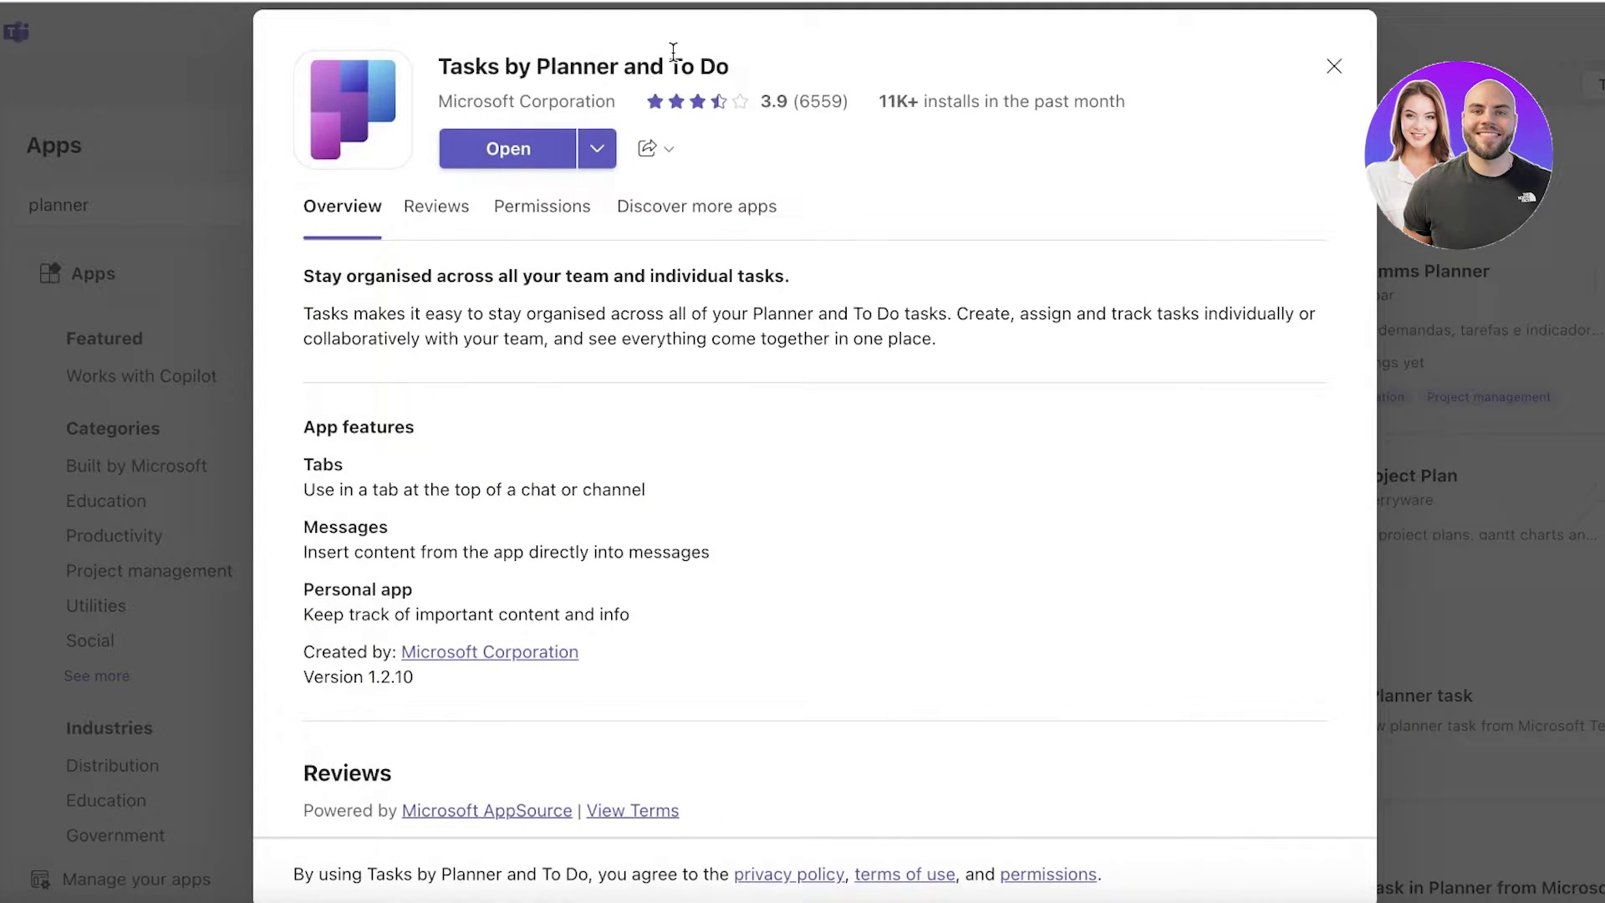
left_click_drag(470, 100, 690, 101)
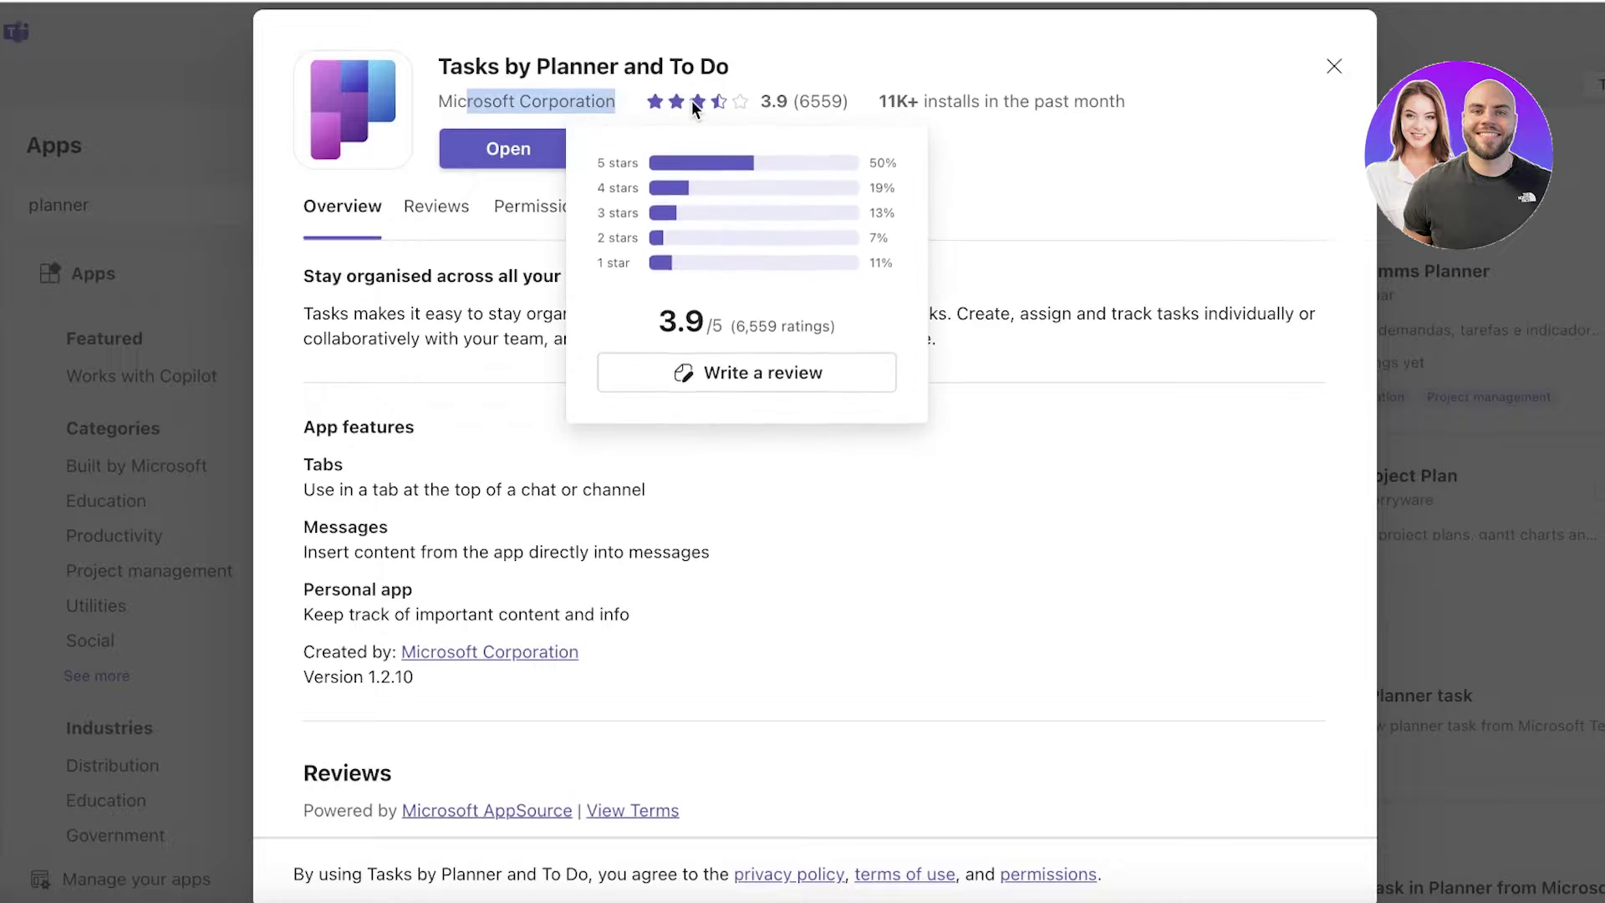
left_click(945, 54)
left_click(495, 159)
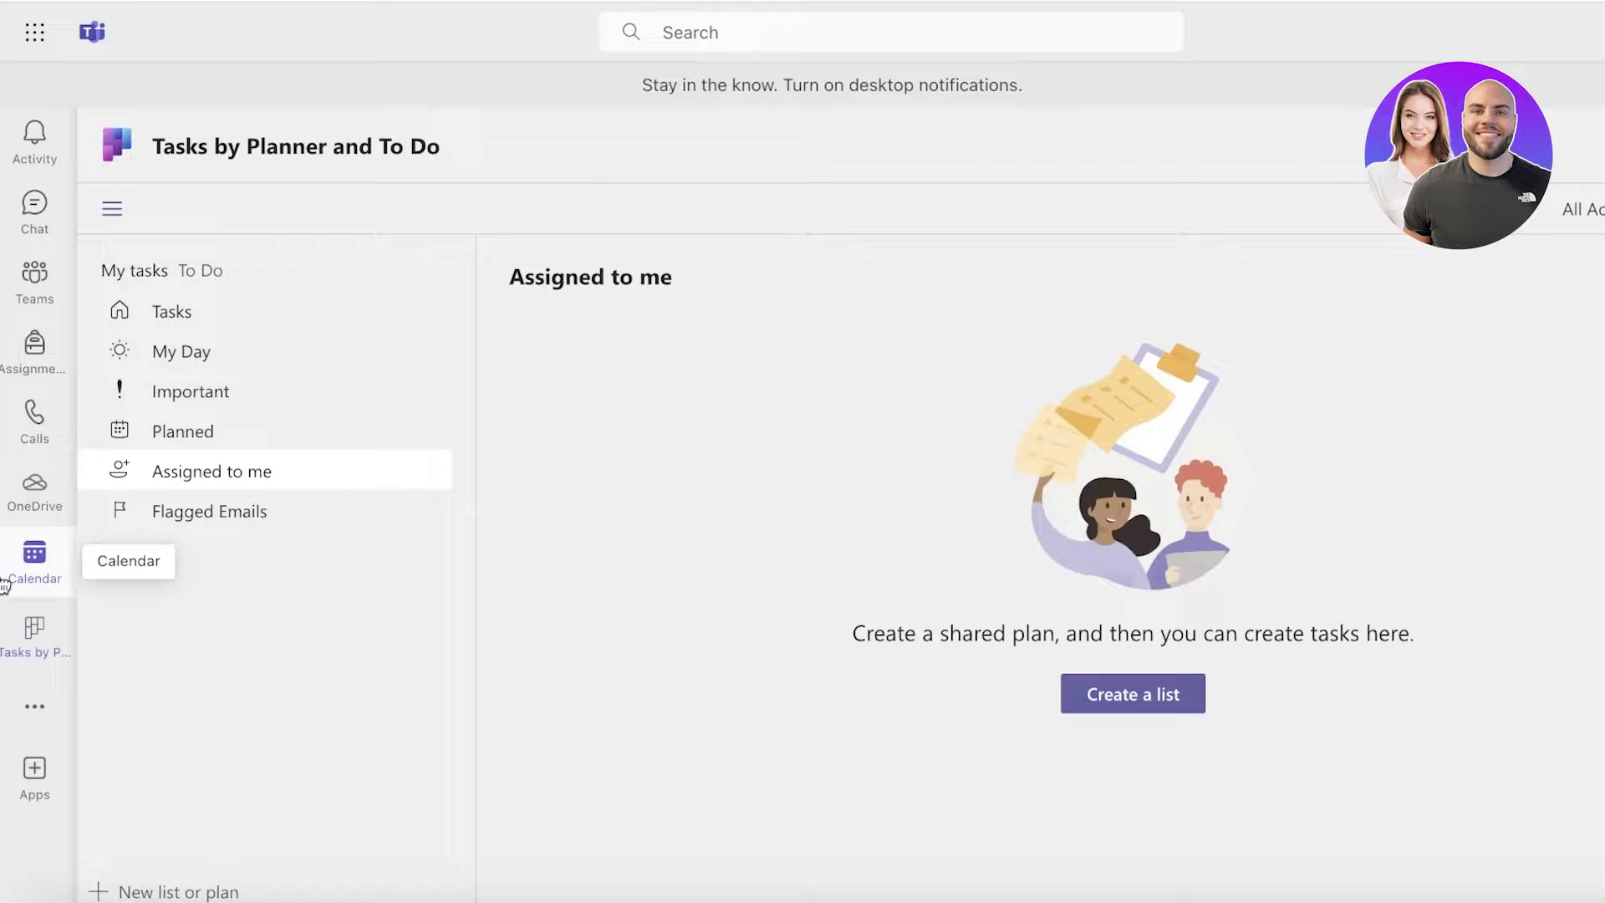
left_click(28, 629)
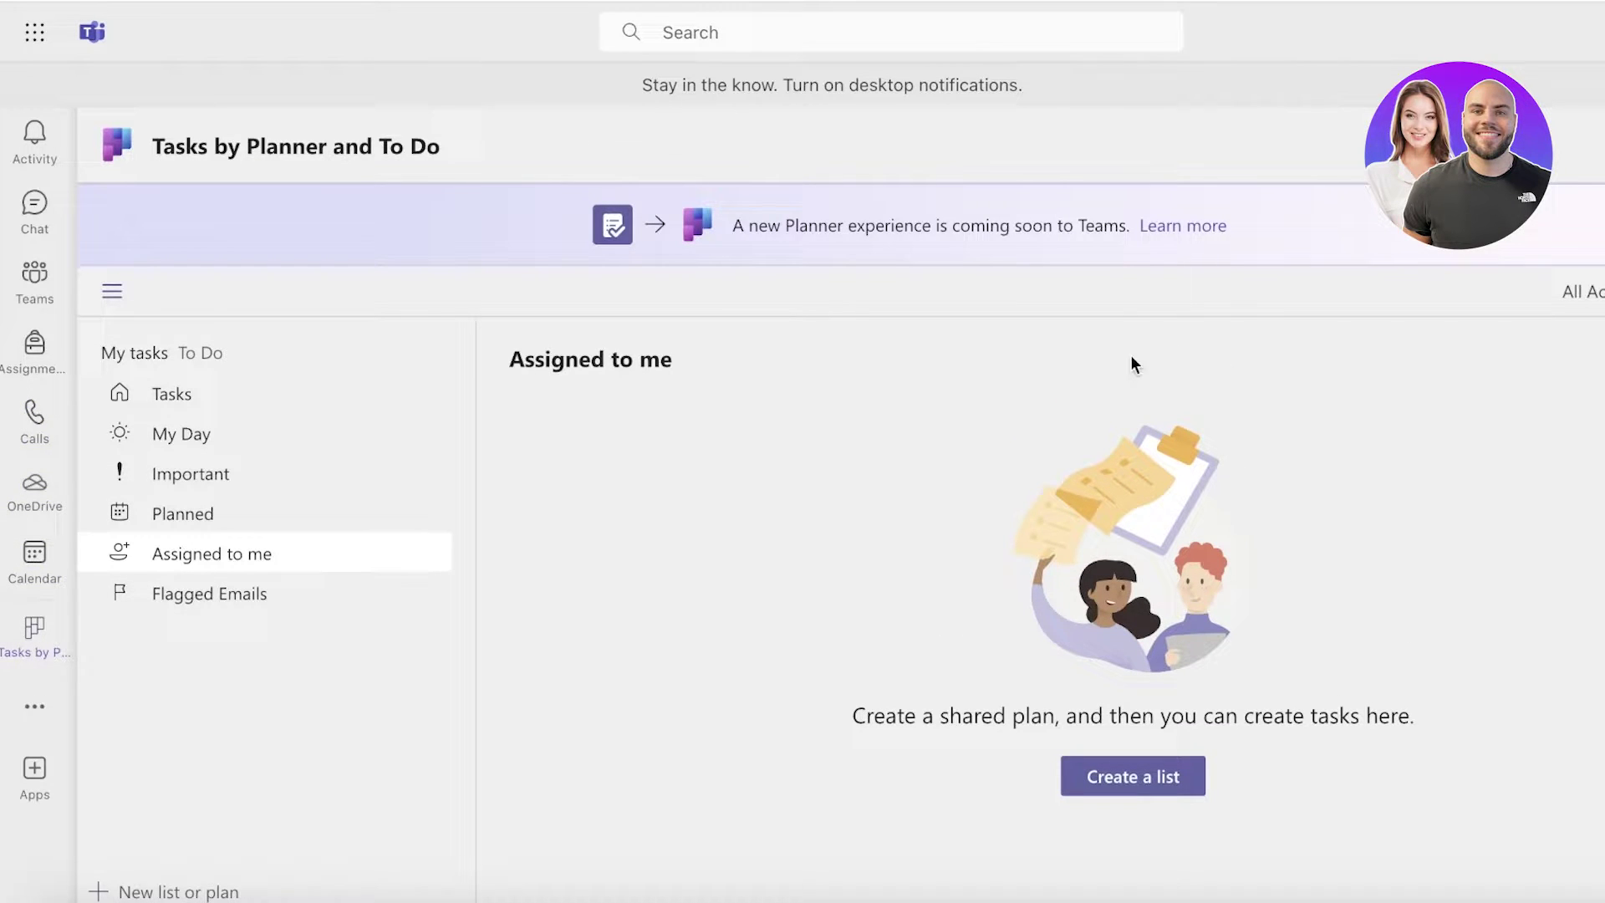
Go to the General channel of the Durden team and add a Tasks by Planner and To Do tab
left_click(36, 285)
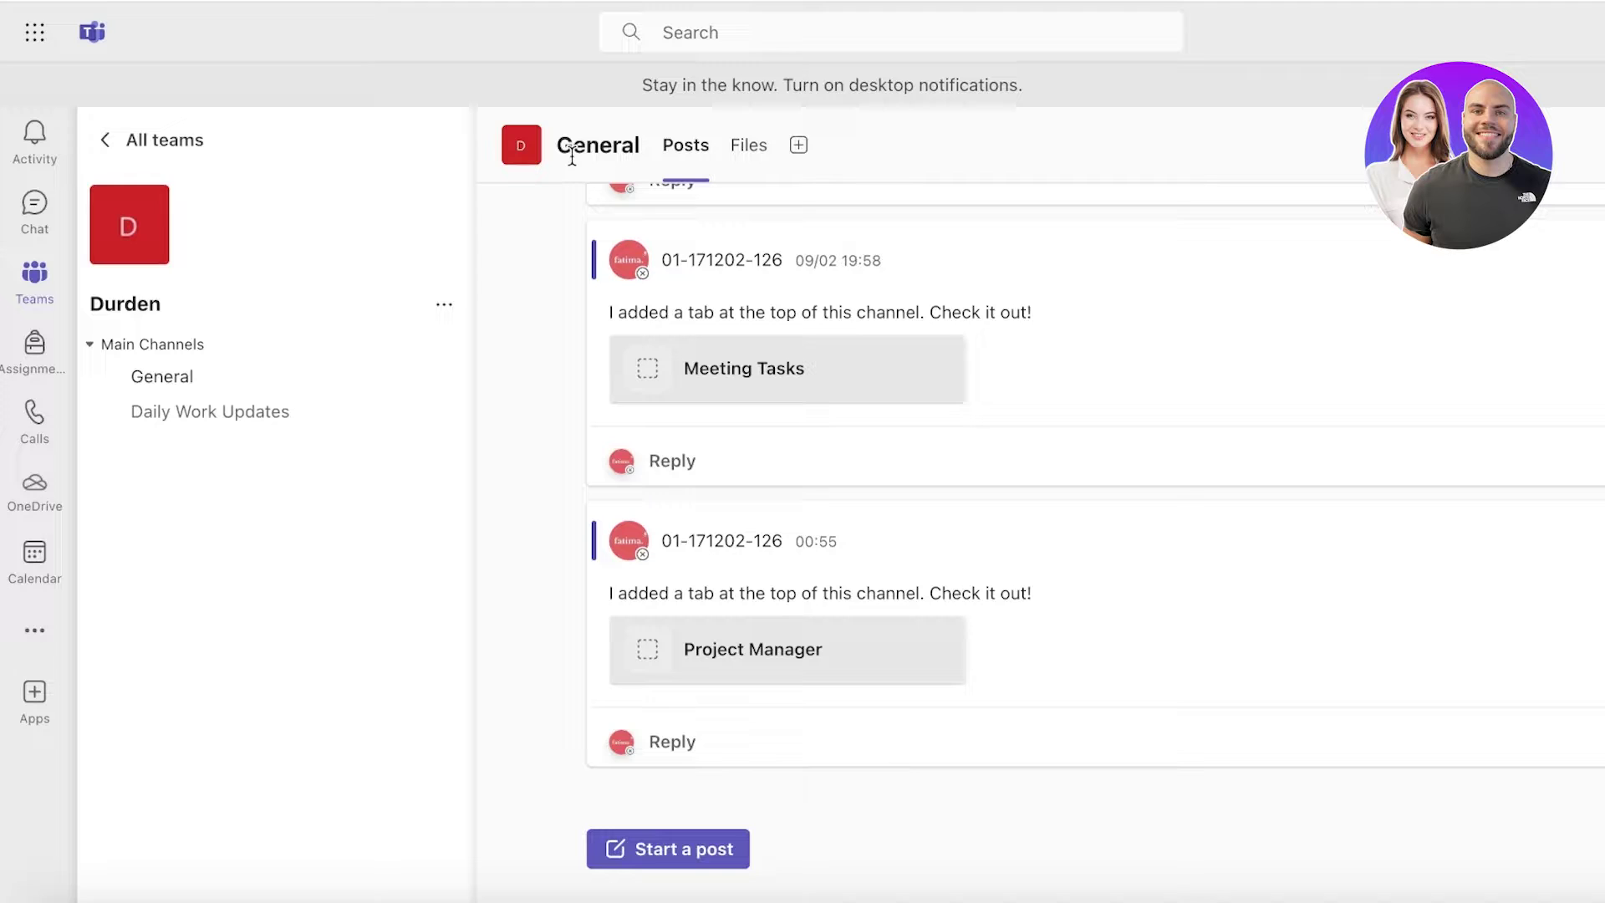
left_click(201, 412)
left_click(196, 377)
left_click(787, 154)
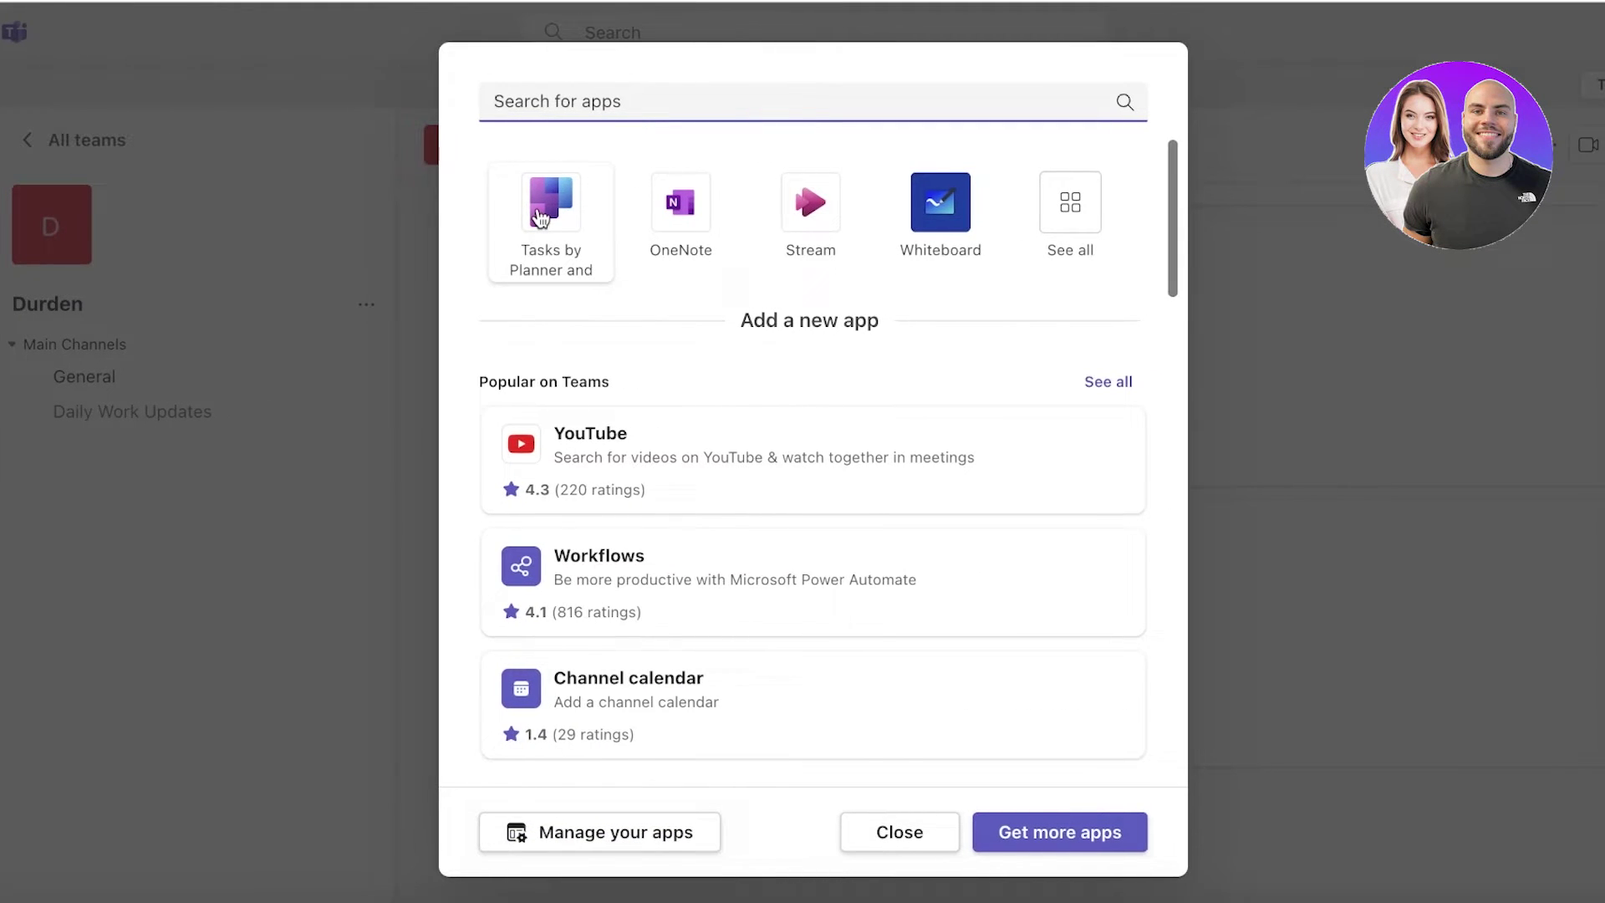
left_click(621, 219)
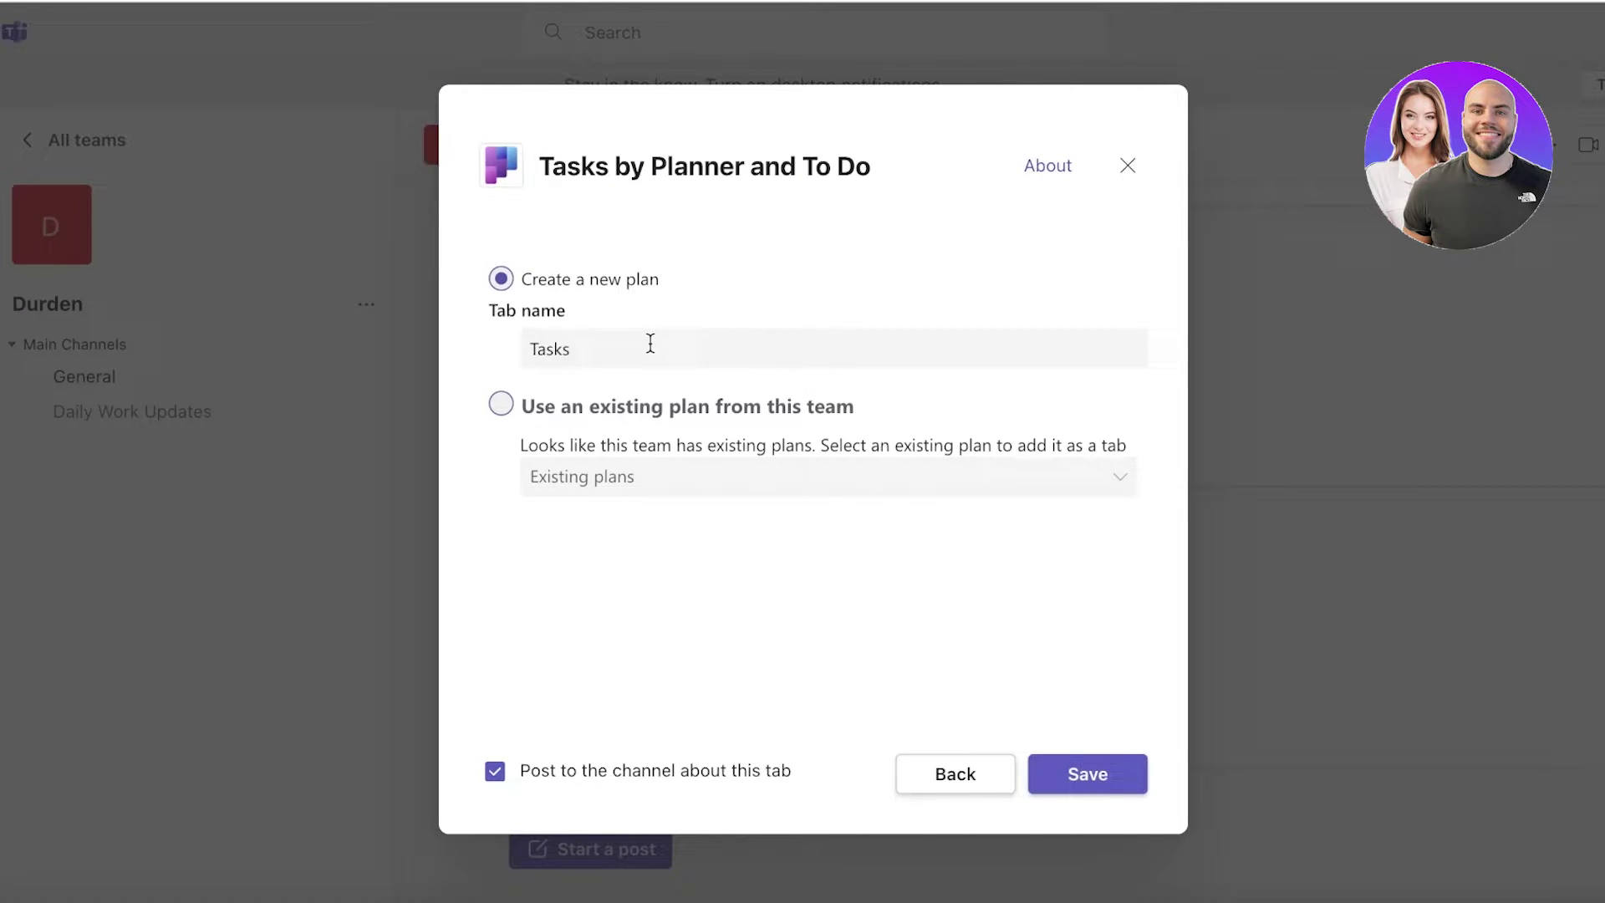
Create the new plan with the tab name "Project Manager" and dismiss the list view tip
double_click(651, 344)
type("Pro")
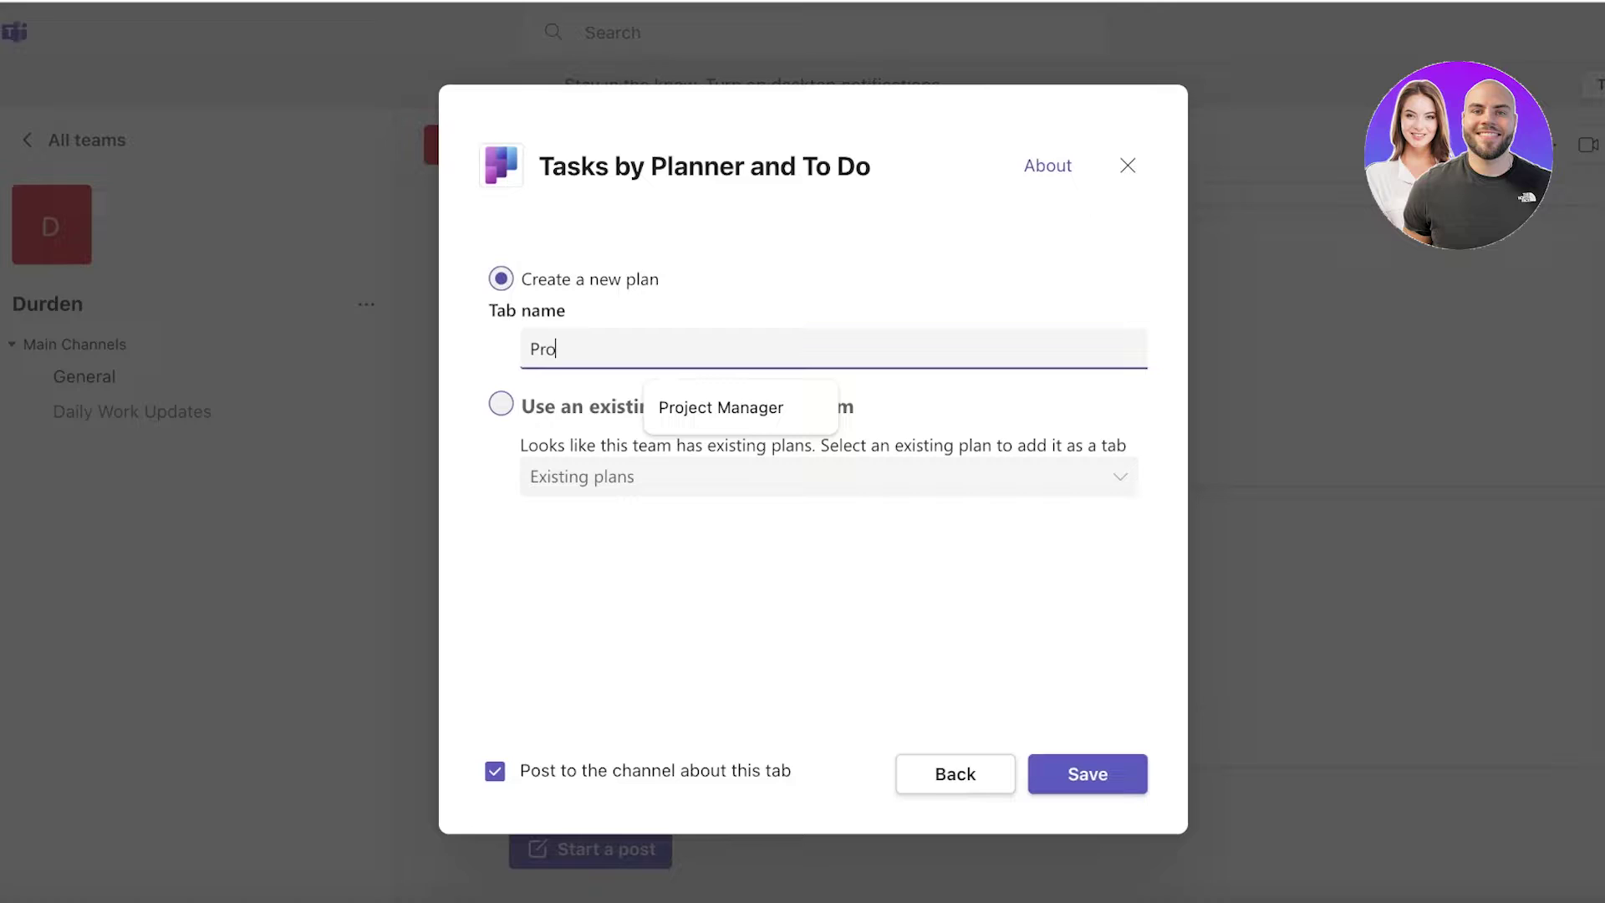
left_click(700, 409)
left_click(1102, 779)
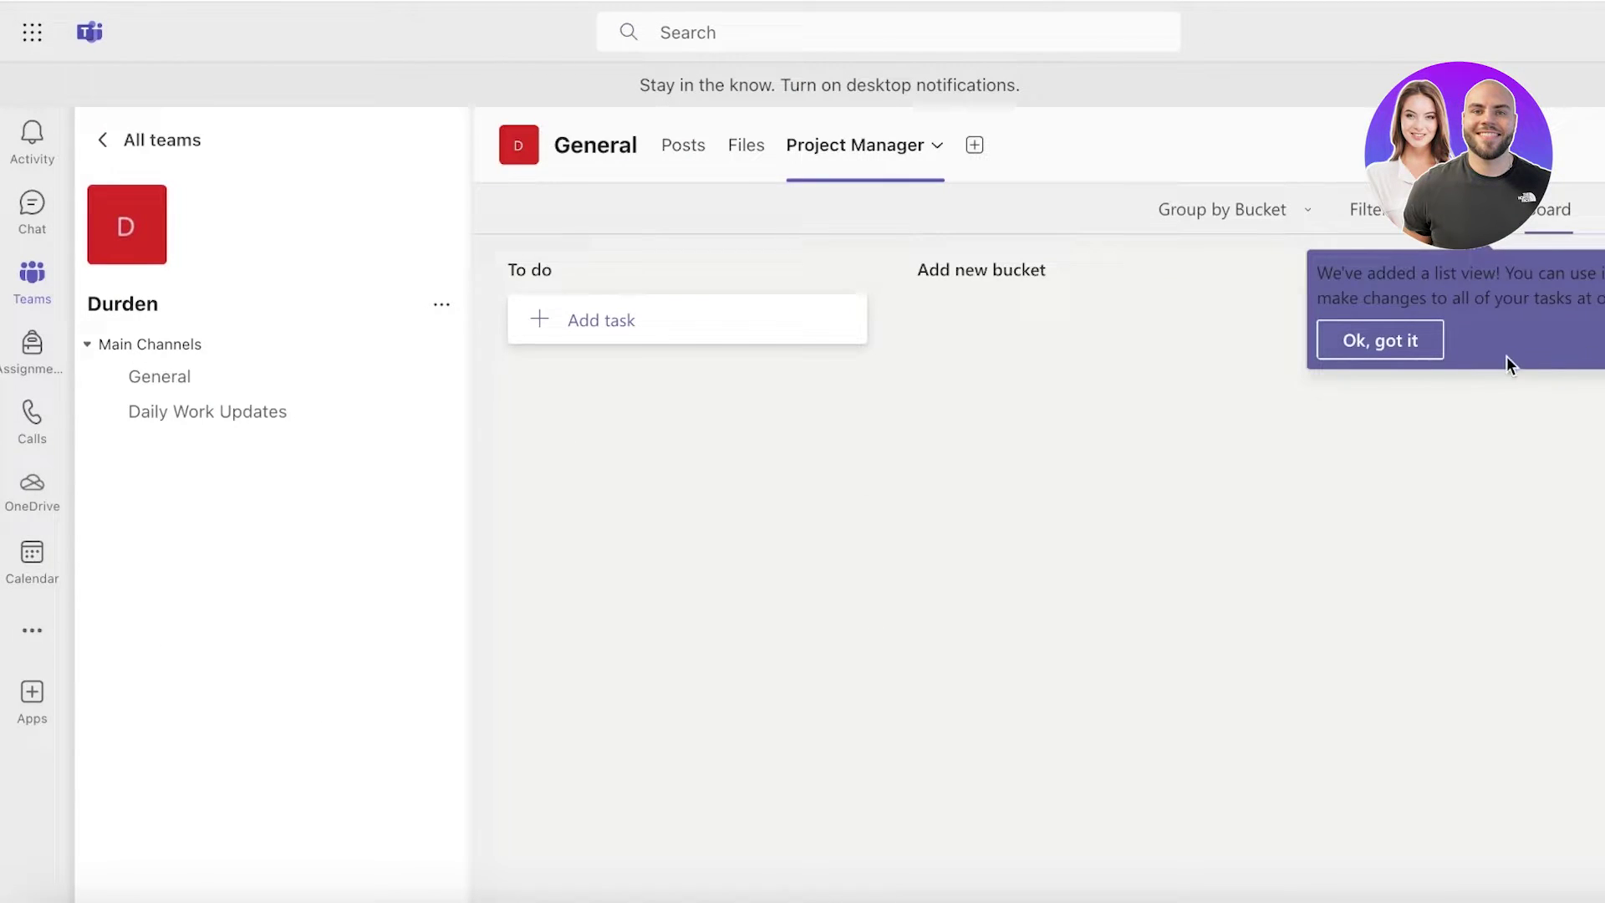
left_click(1415, 353)
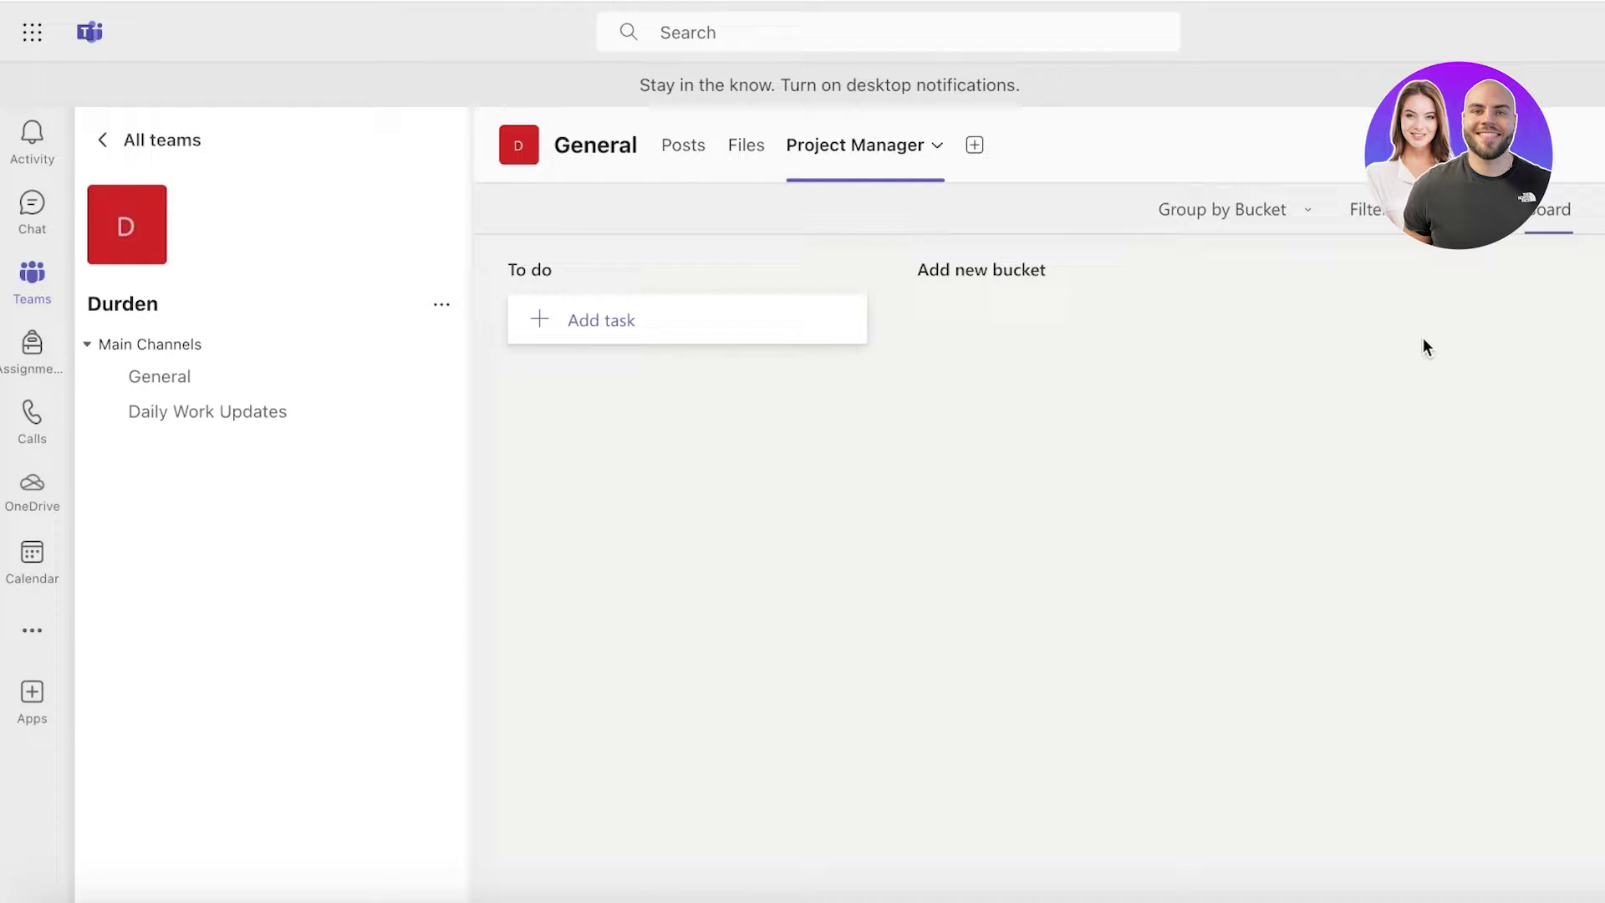
View the added apps and the teams overview, and return to the Project Manager plan in the Durden team
left_click(33, 631)
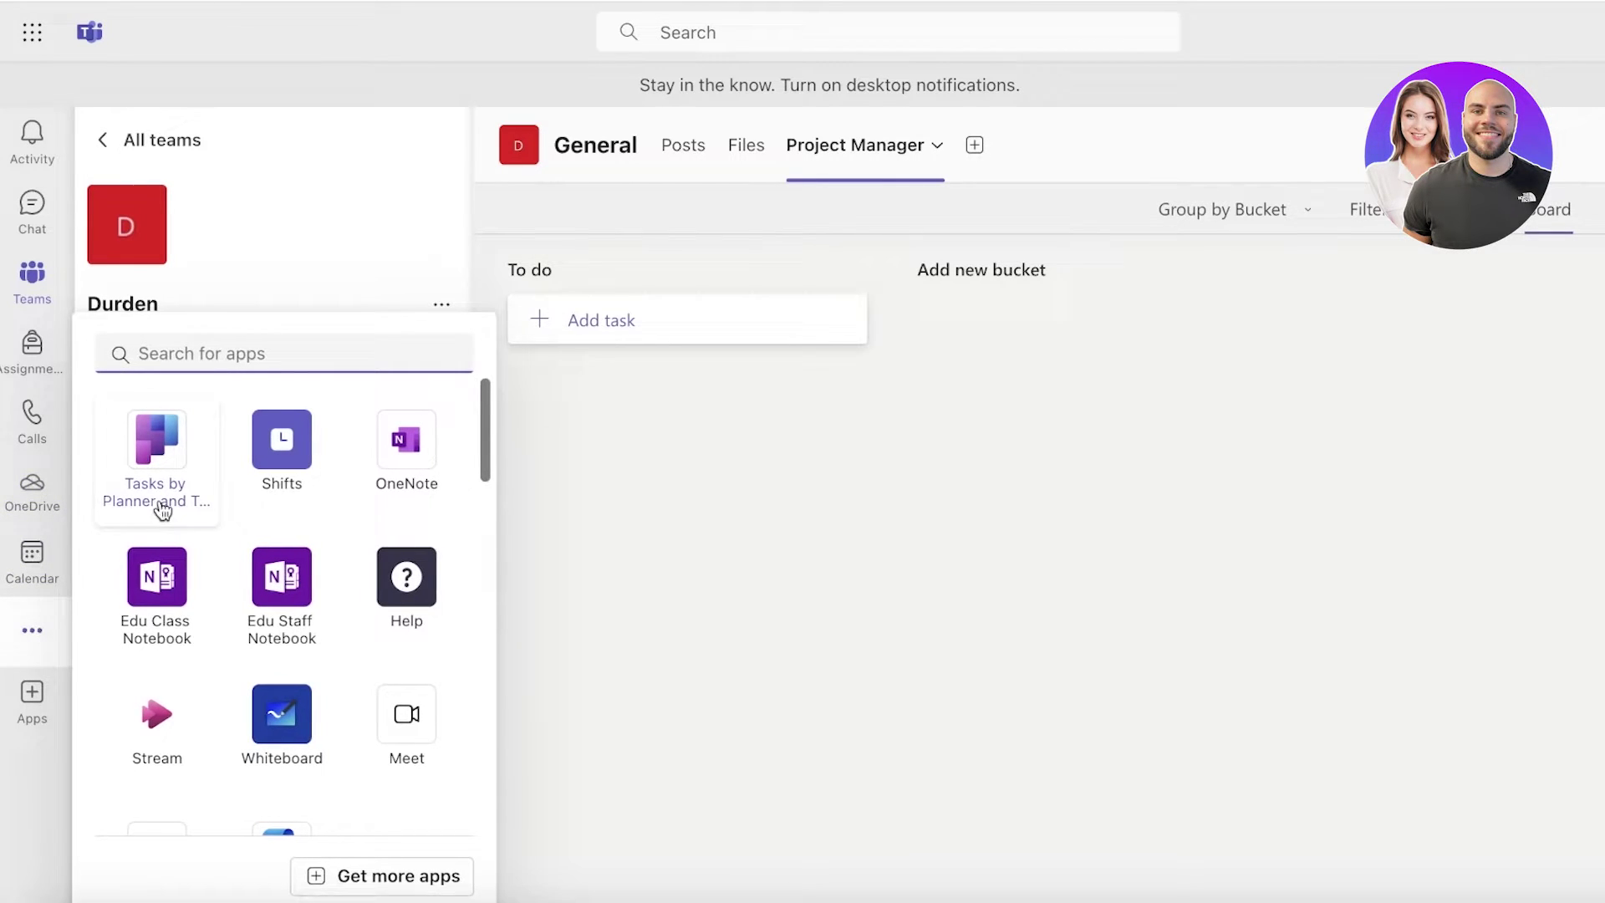
left_click(31, 280)
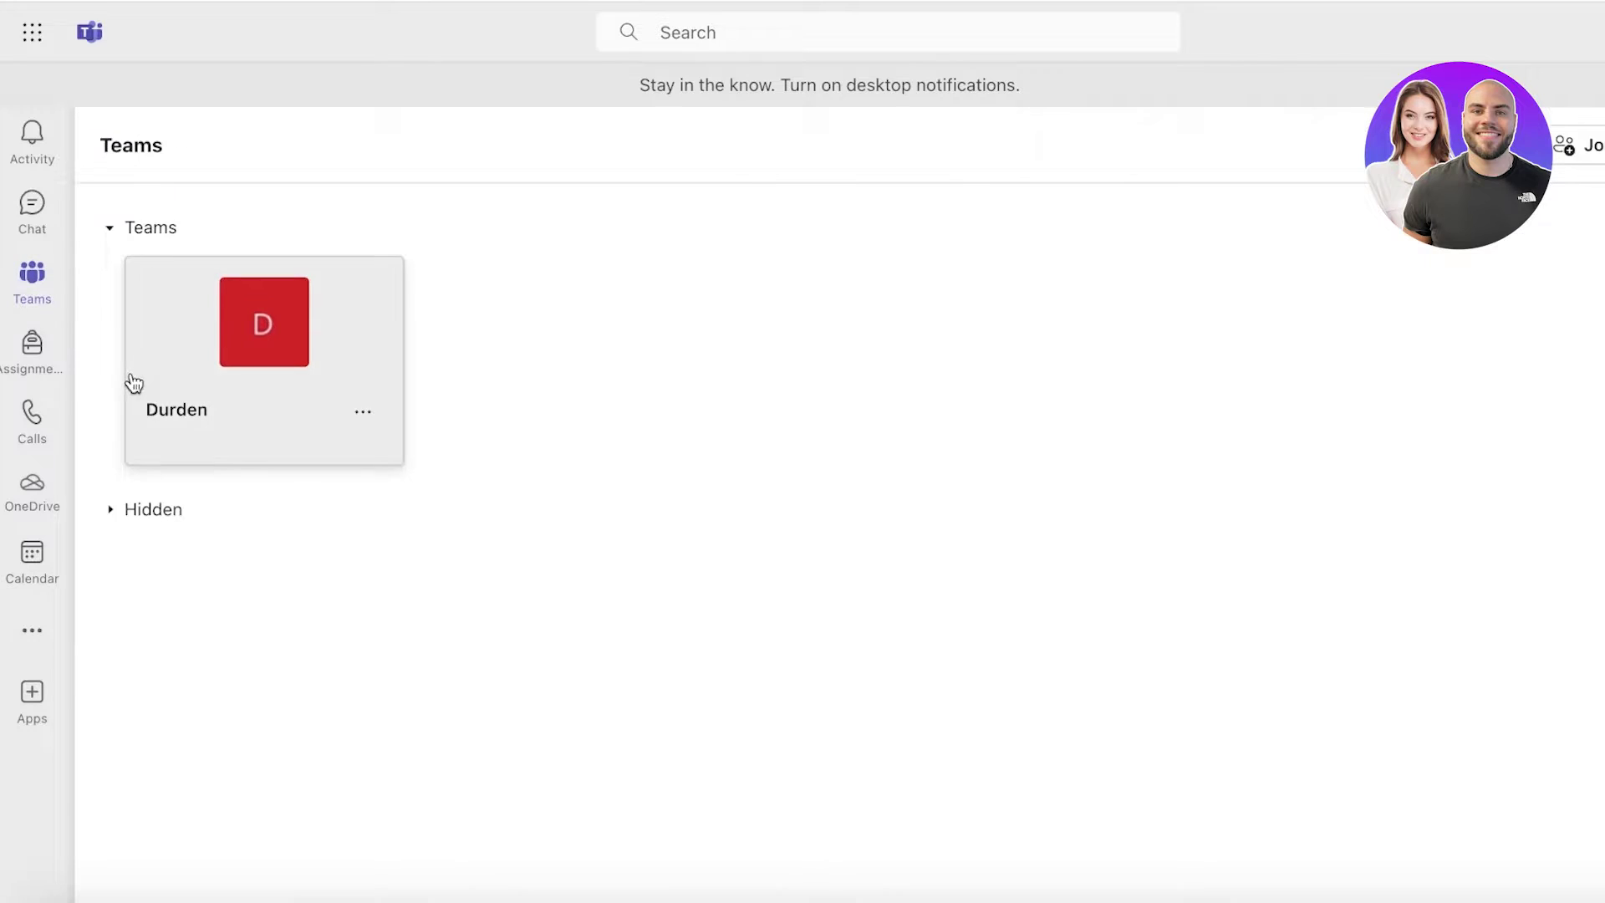
left_click(133, 383)
left_click(915, 158)
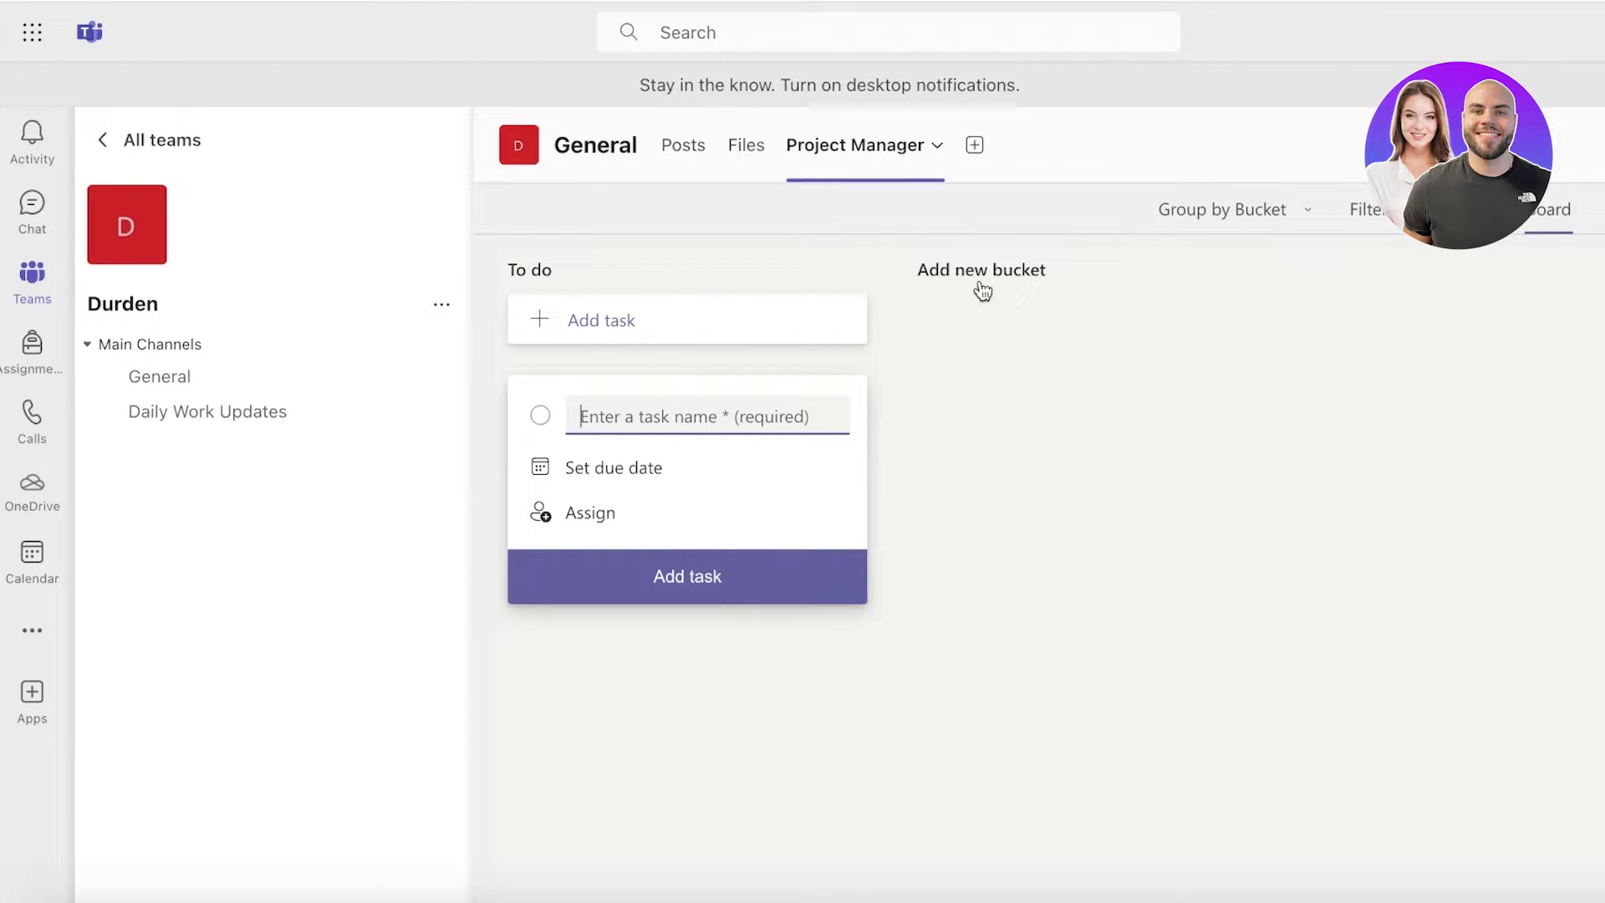
key("Escape")
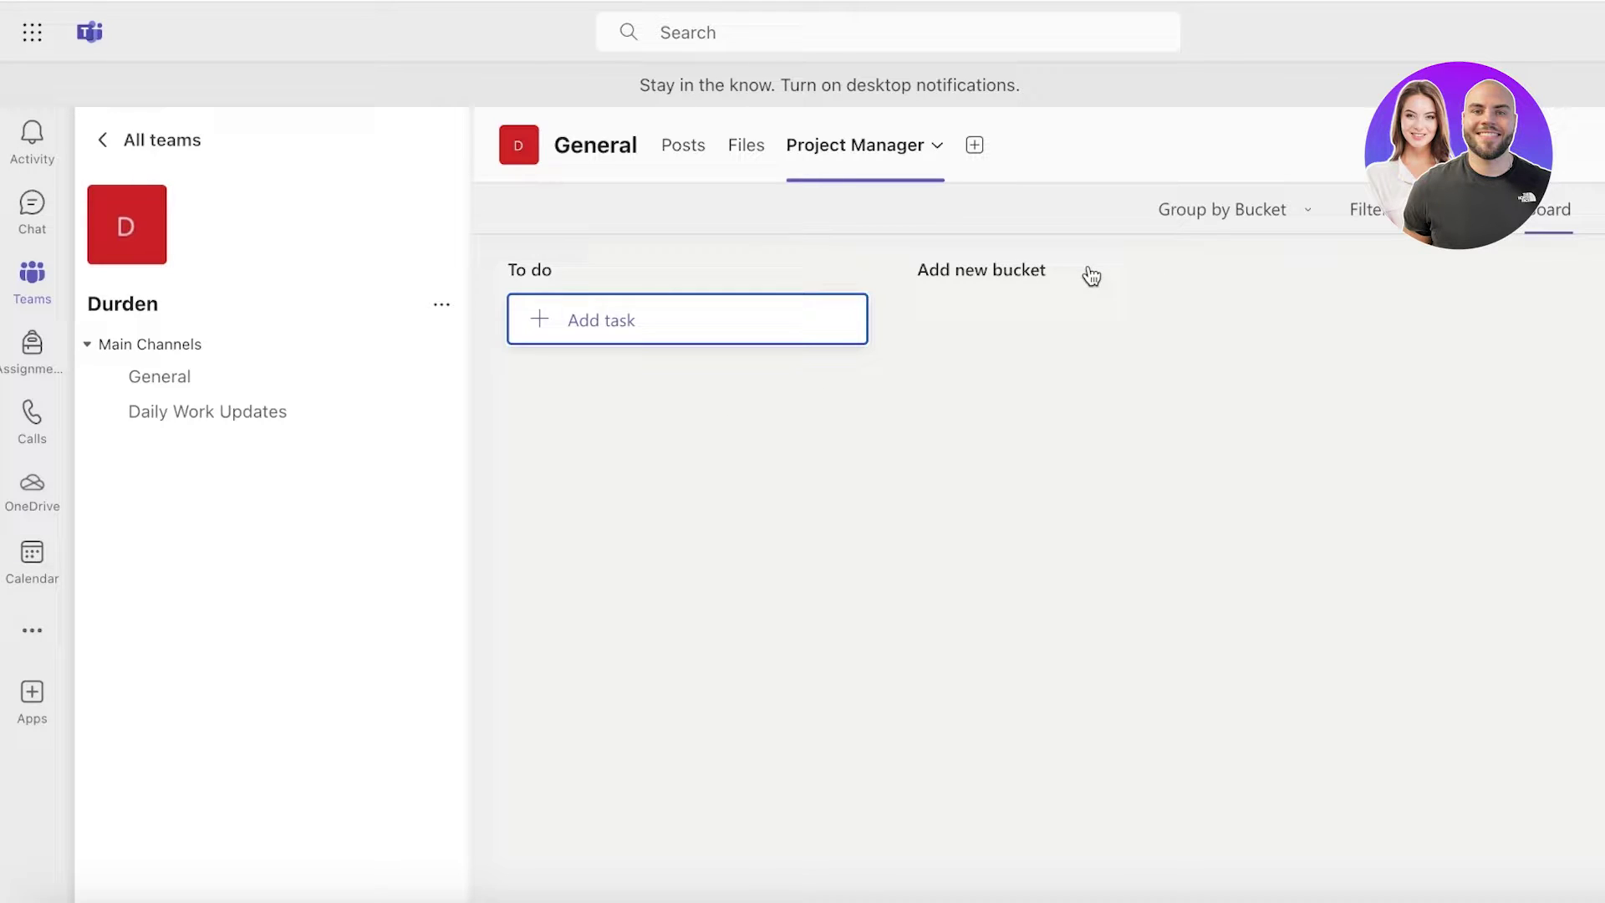
Rename the "To do" bucket on the Project Manager board as "Tasks"
left_click(585, 263)
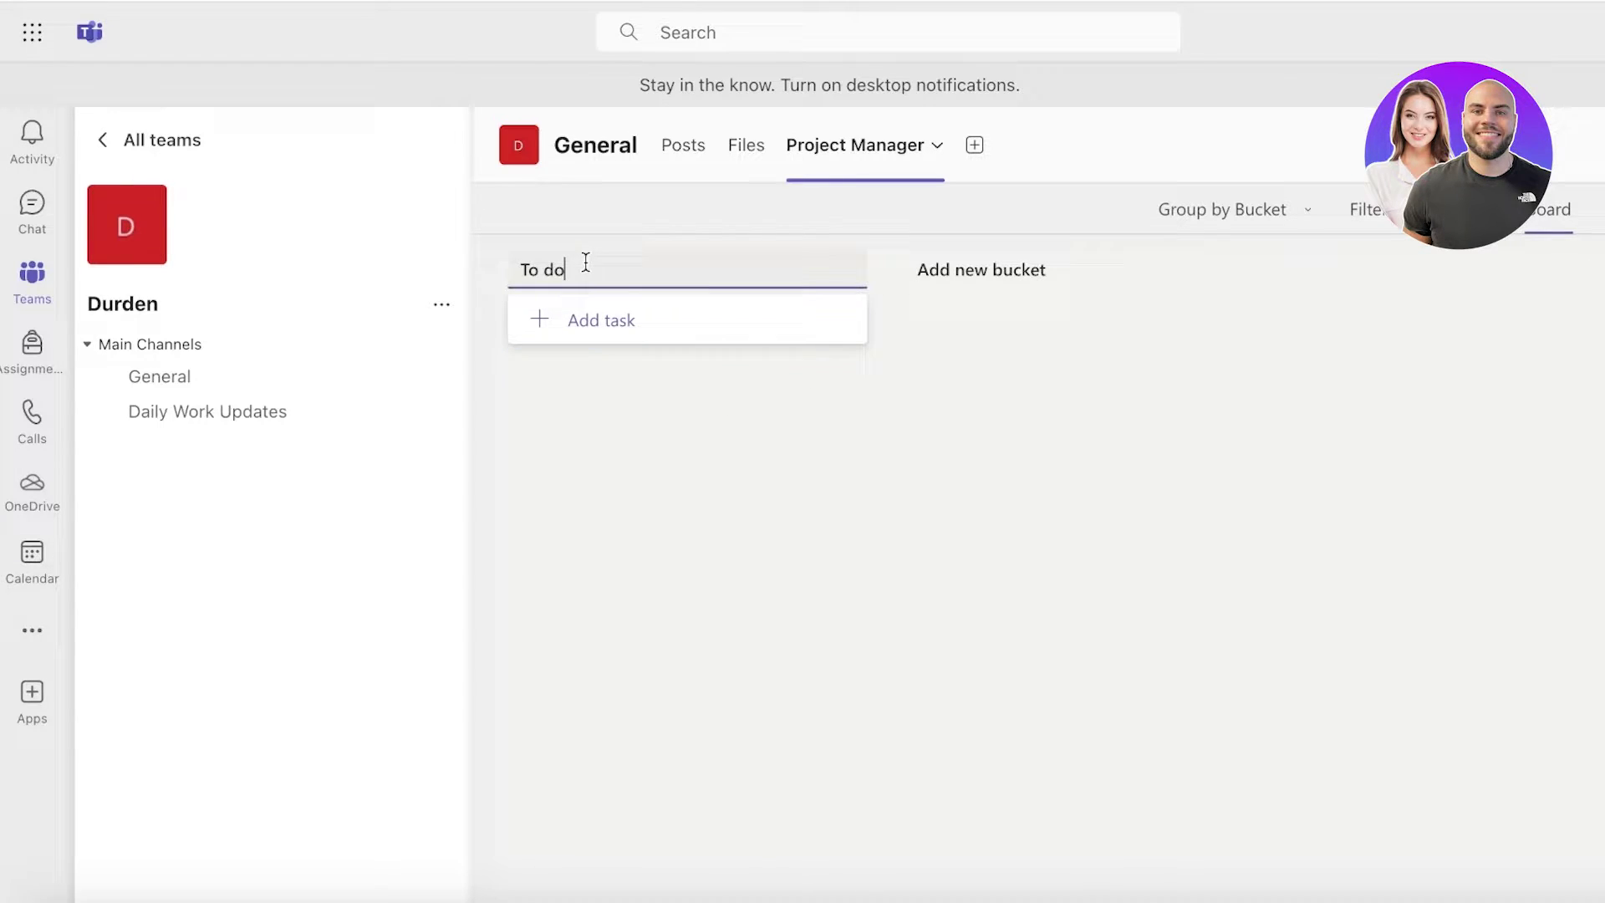
double_click(586, 263)
triple_click(586, 263)
type("Tasks")
key("Return")
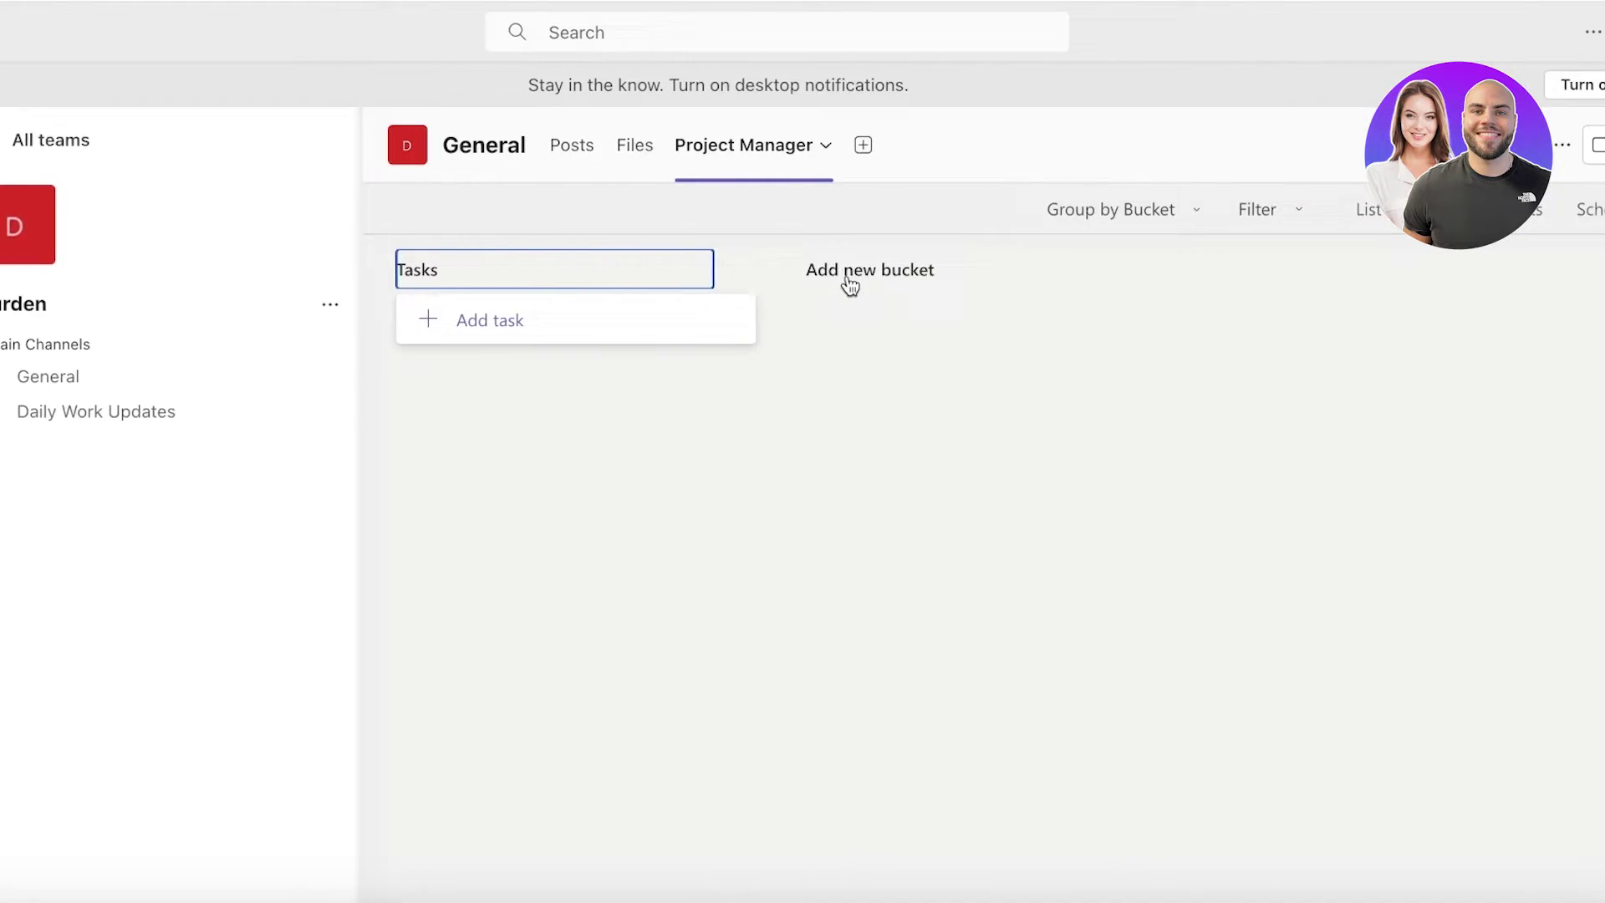
Add a new bucket named "In Progress" to the board
left_click(965, 272)
type("A")
key("BackSpace")
type("I")
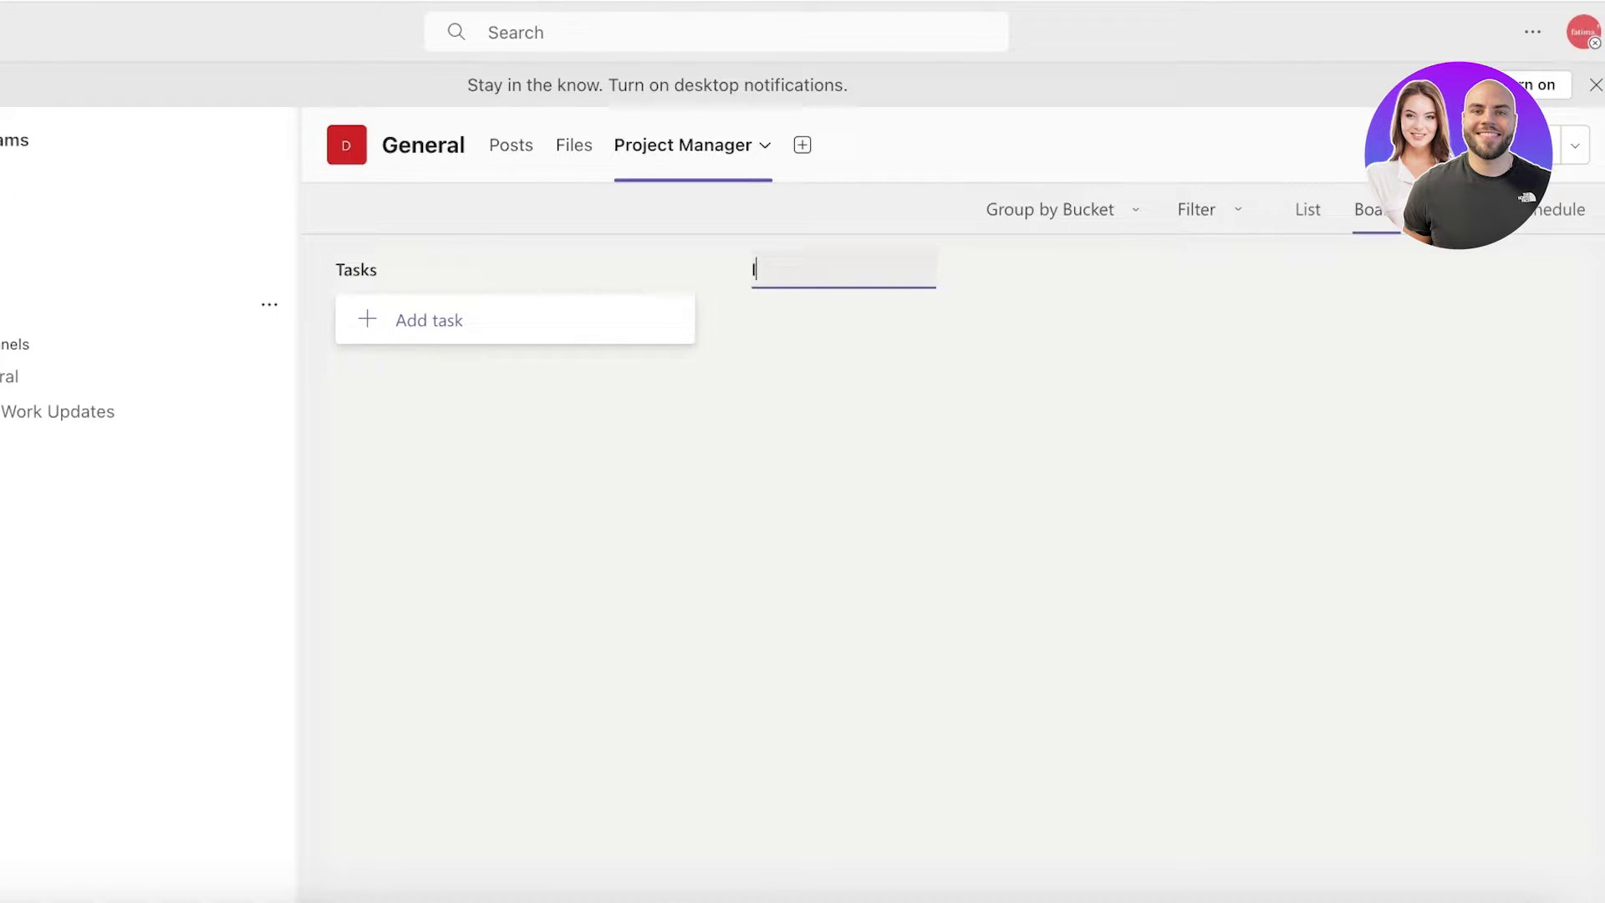
type("n Progress")
key("Return")
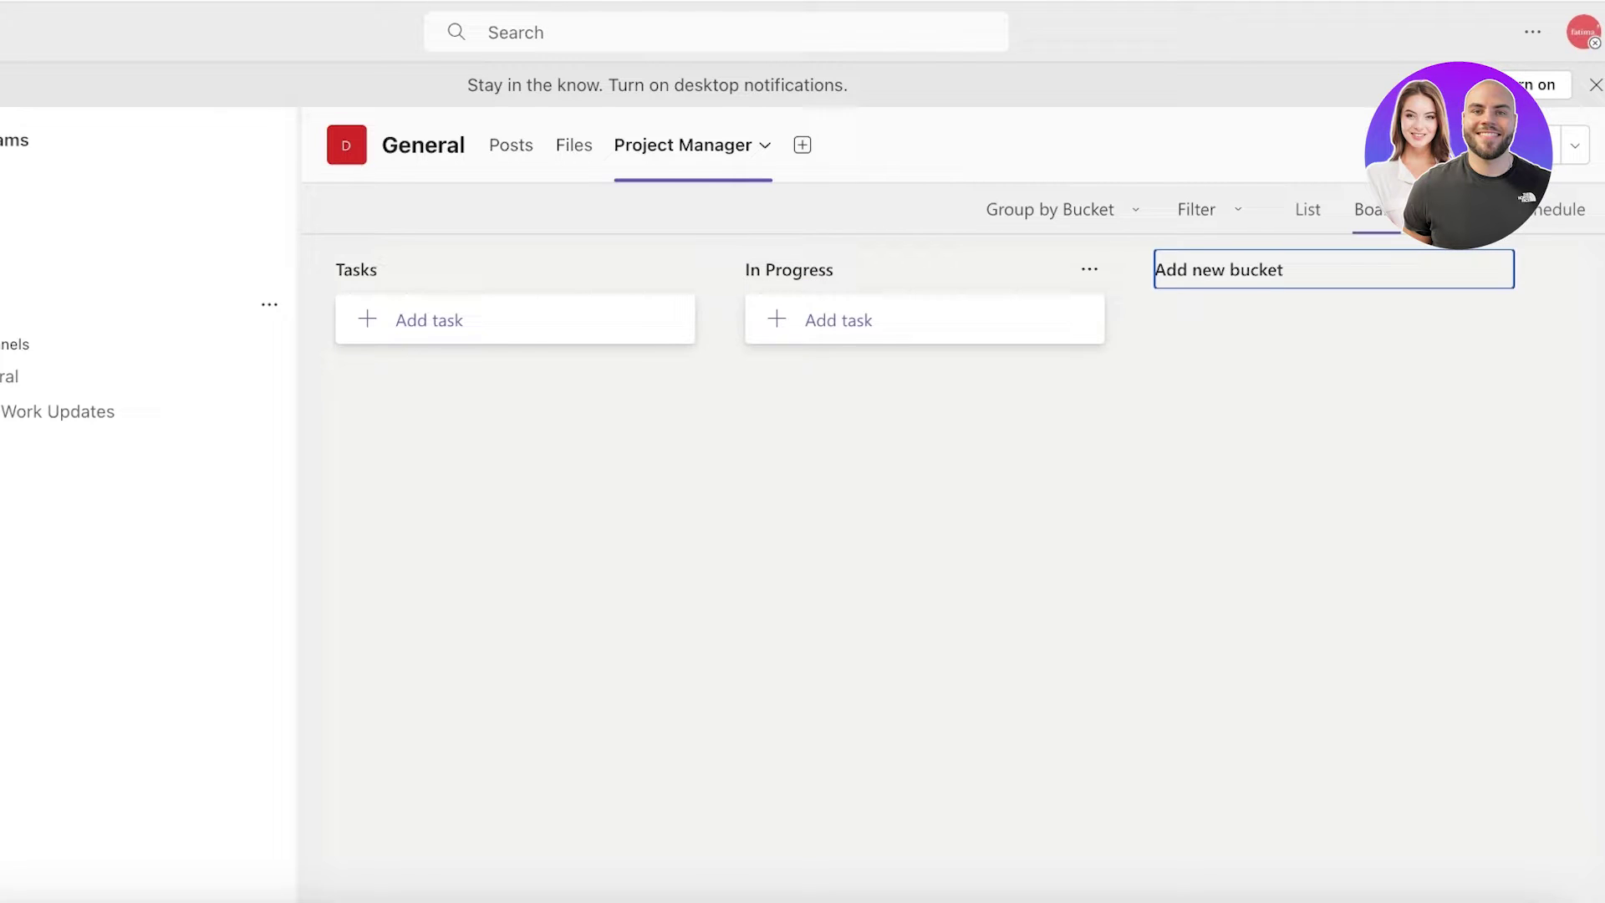
Add another bucket named "Completed" after In Progress
left_click(1342, 266)
type("Comp")
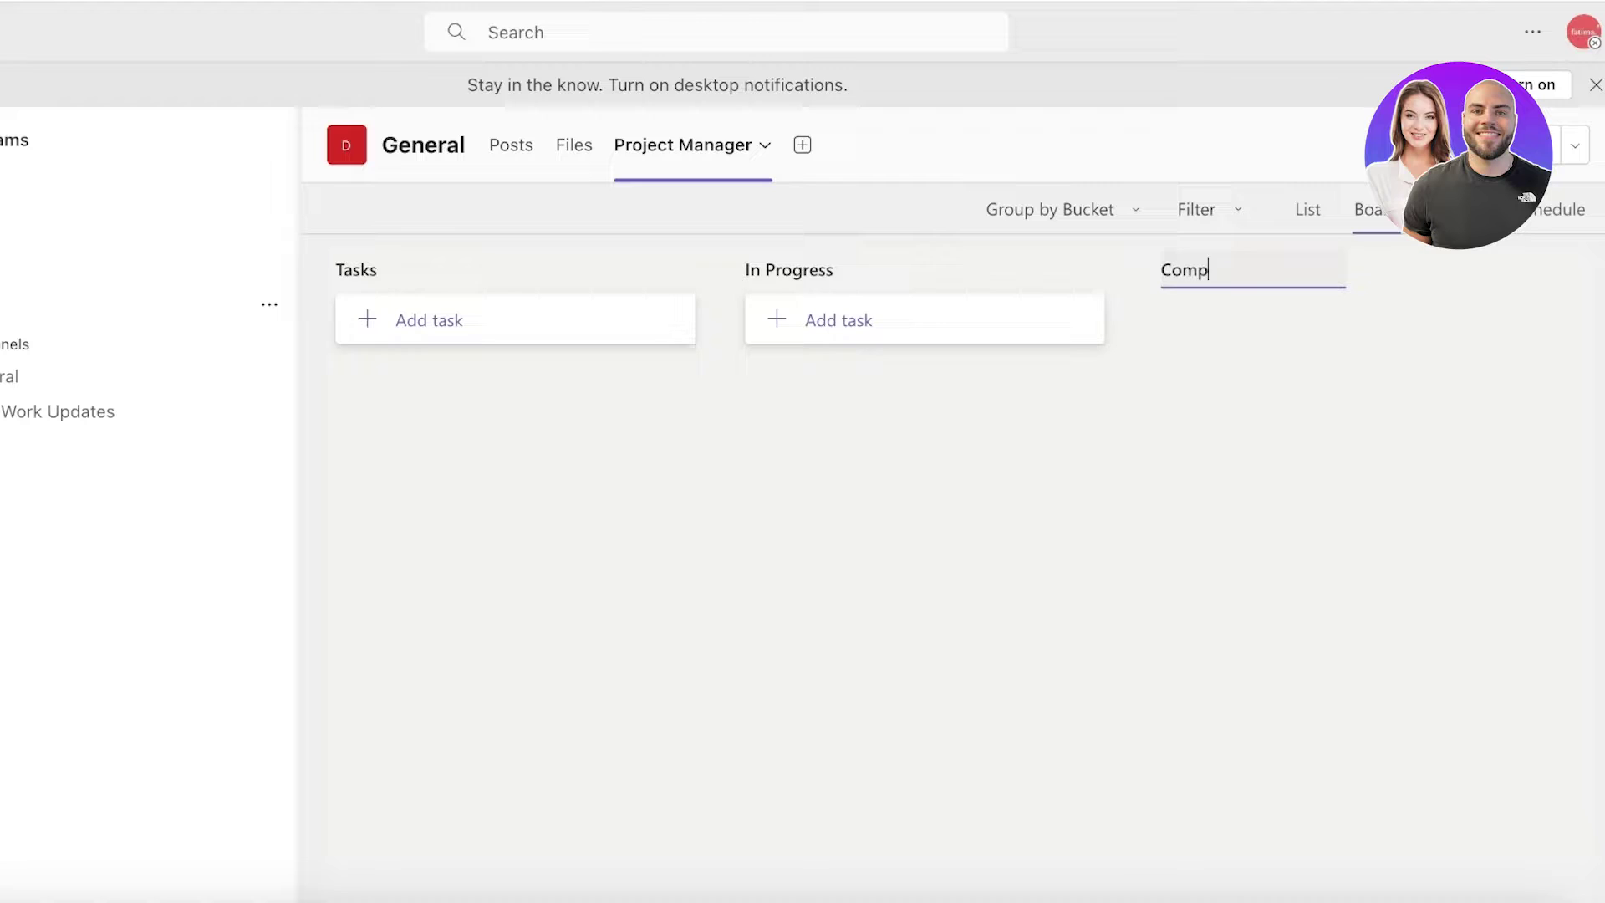
type("leted")
key("Return")
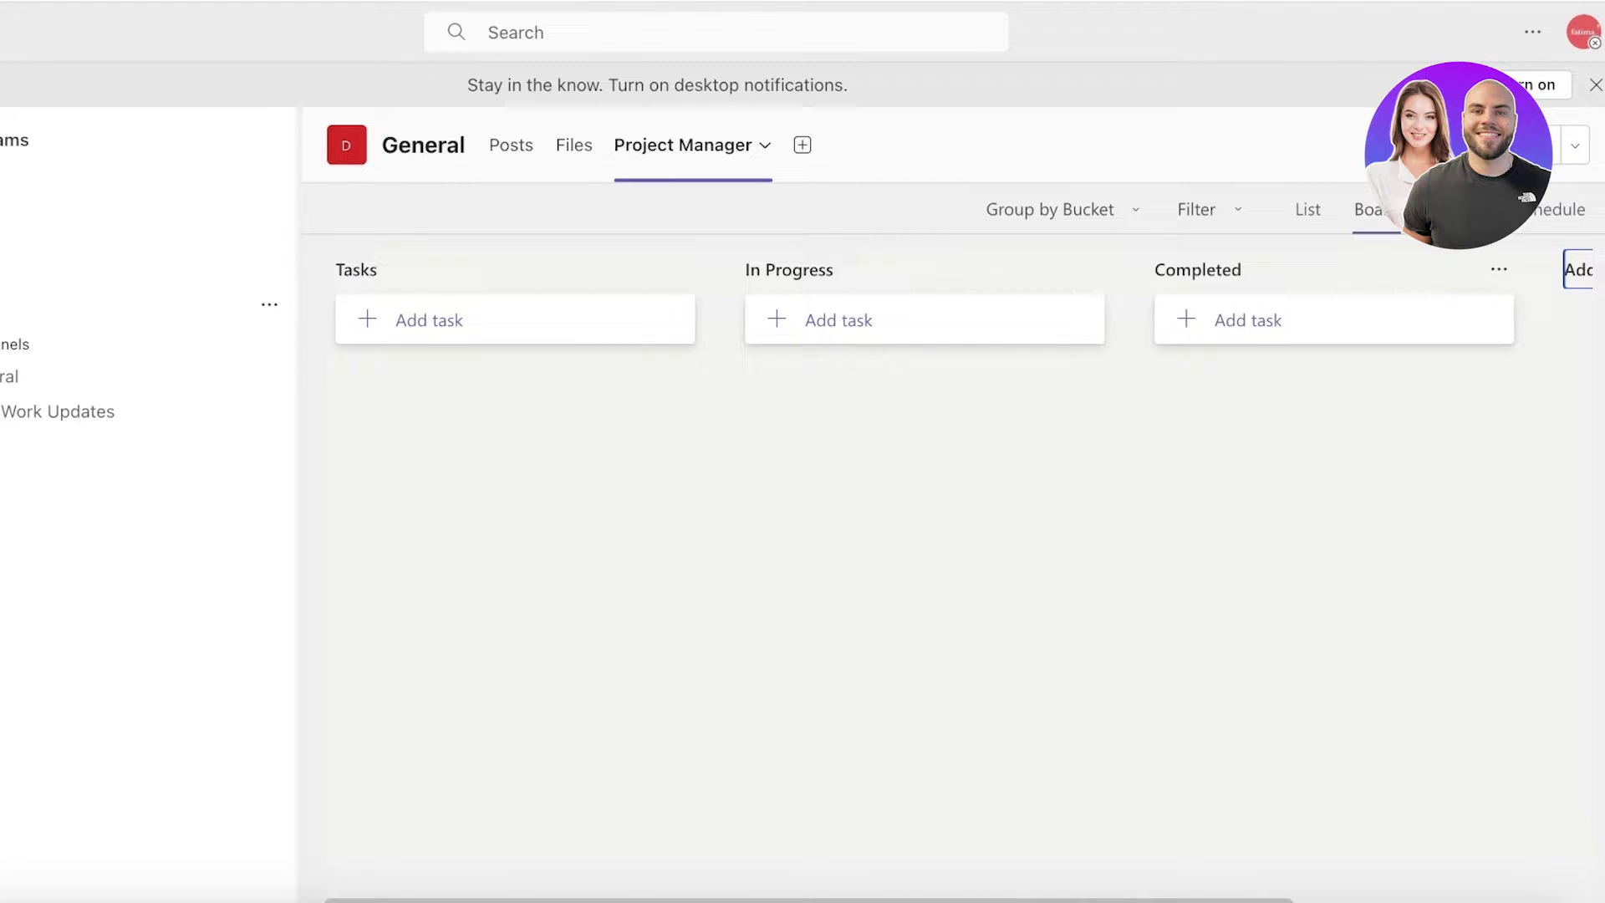
left_click(934, 584)
View the Project Manager plan as a list, as a board and as charts
left_click(1304, 224)
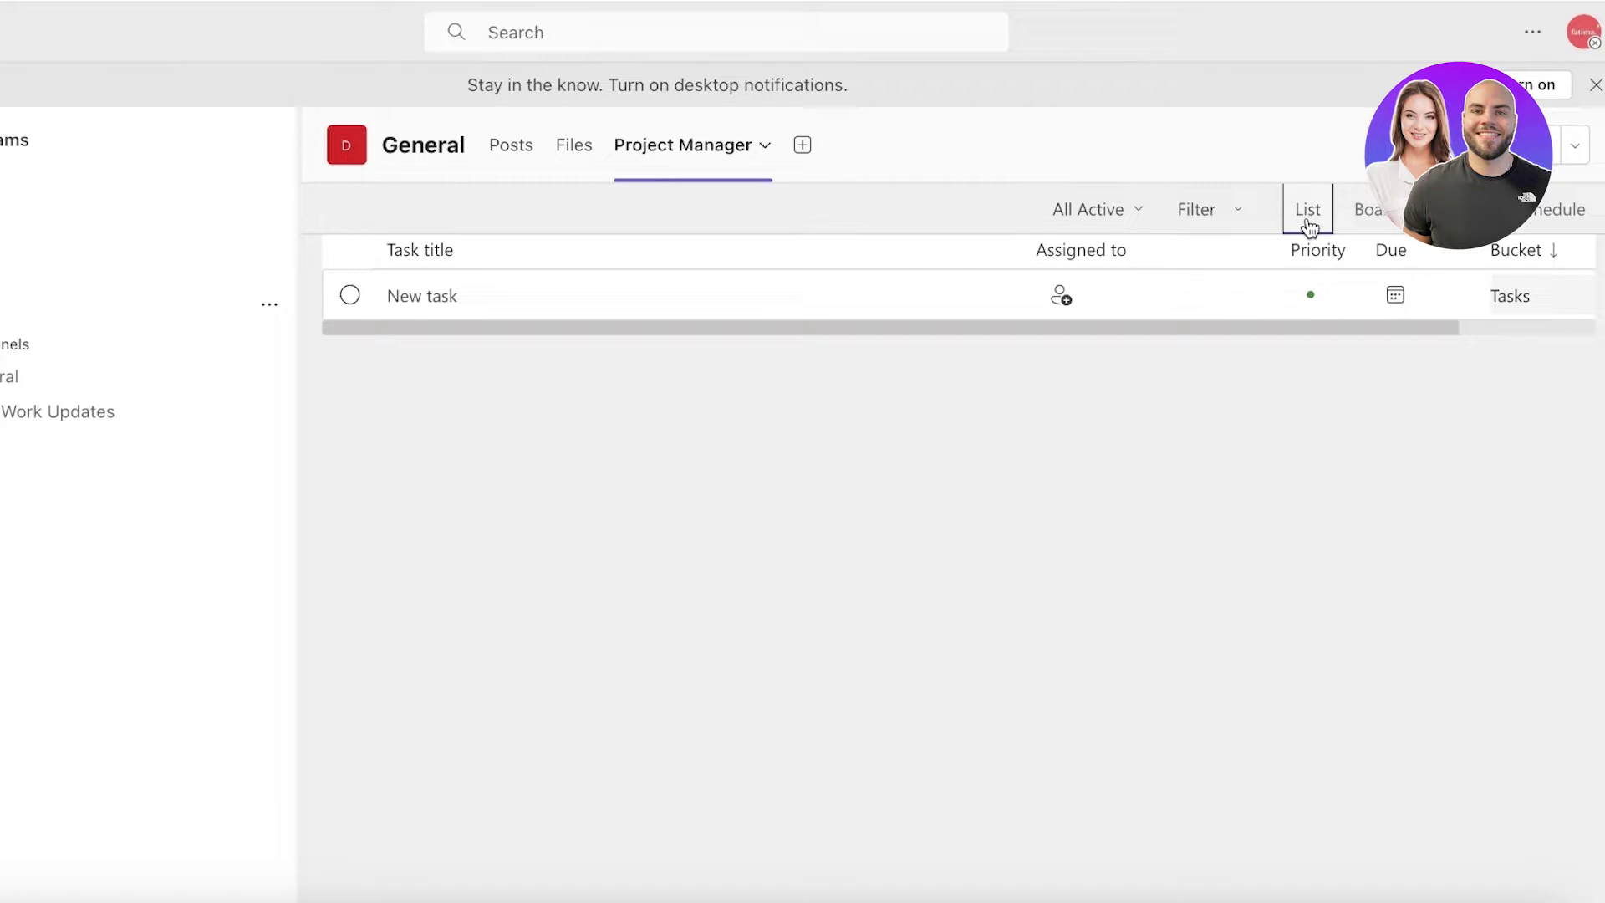
left_click(1362, 211)
left_click(1438, 209)
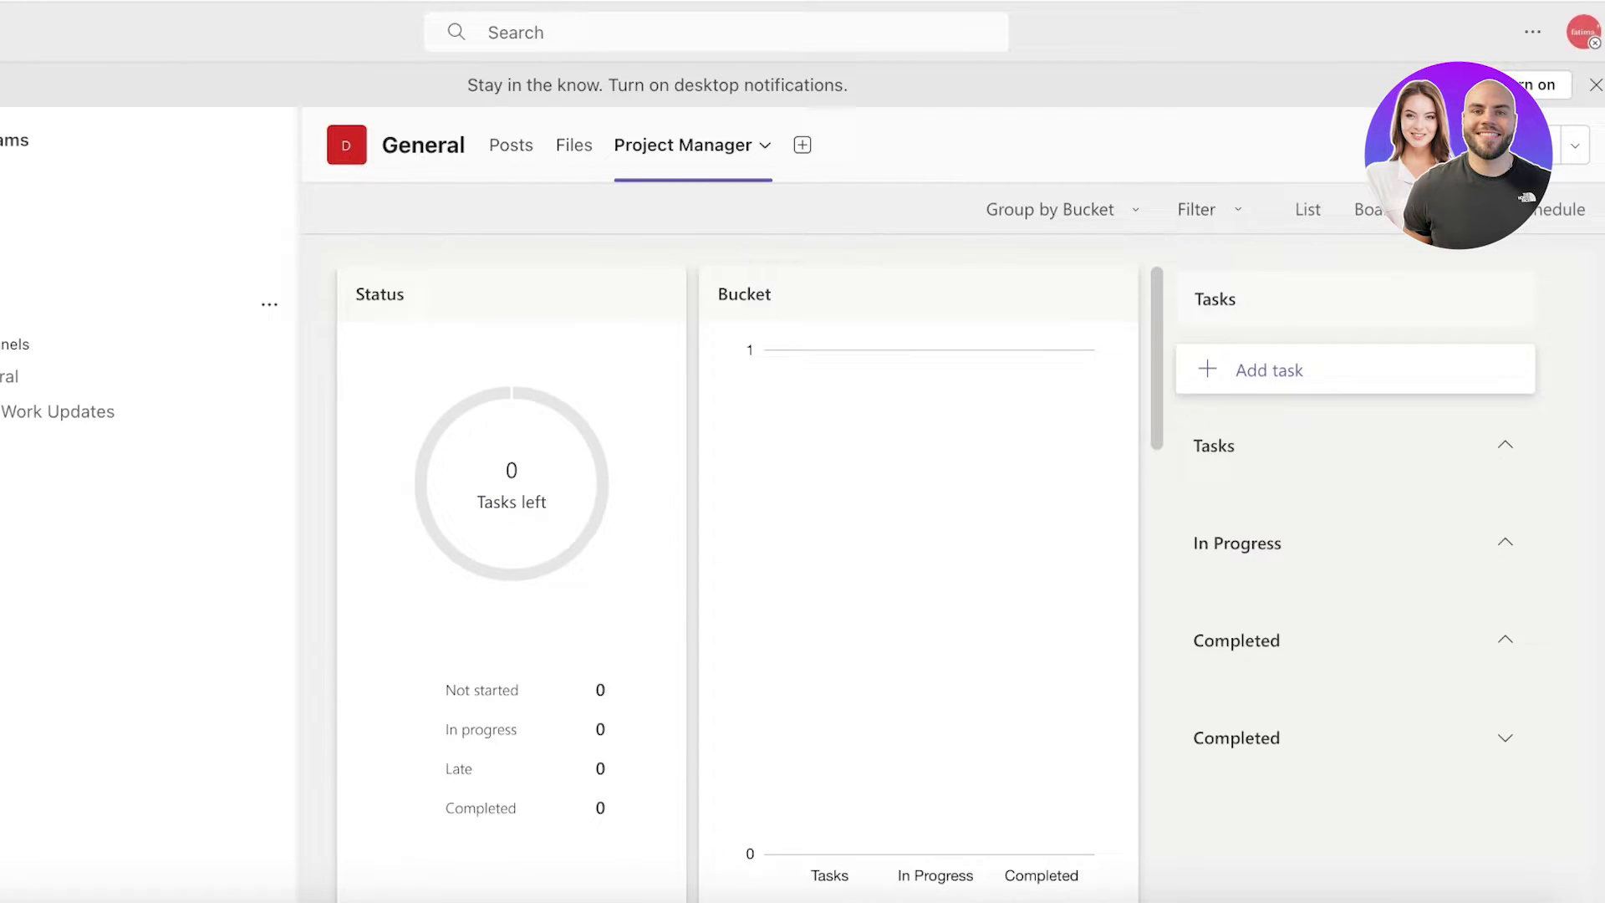
View the Project Manager plan's monthly schedule and return to the board
left_click(1553, 222)
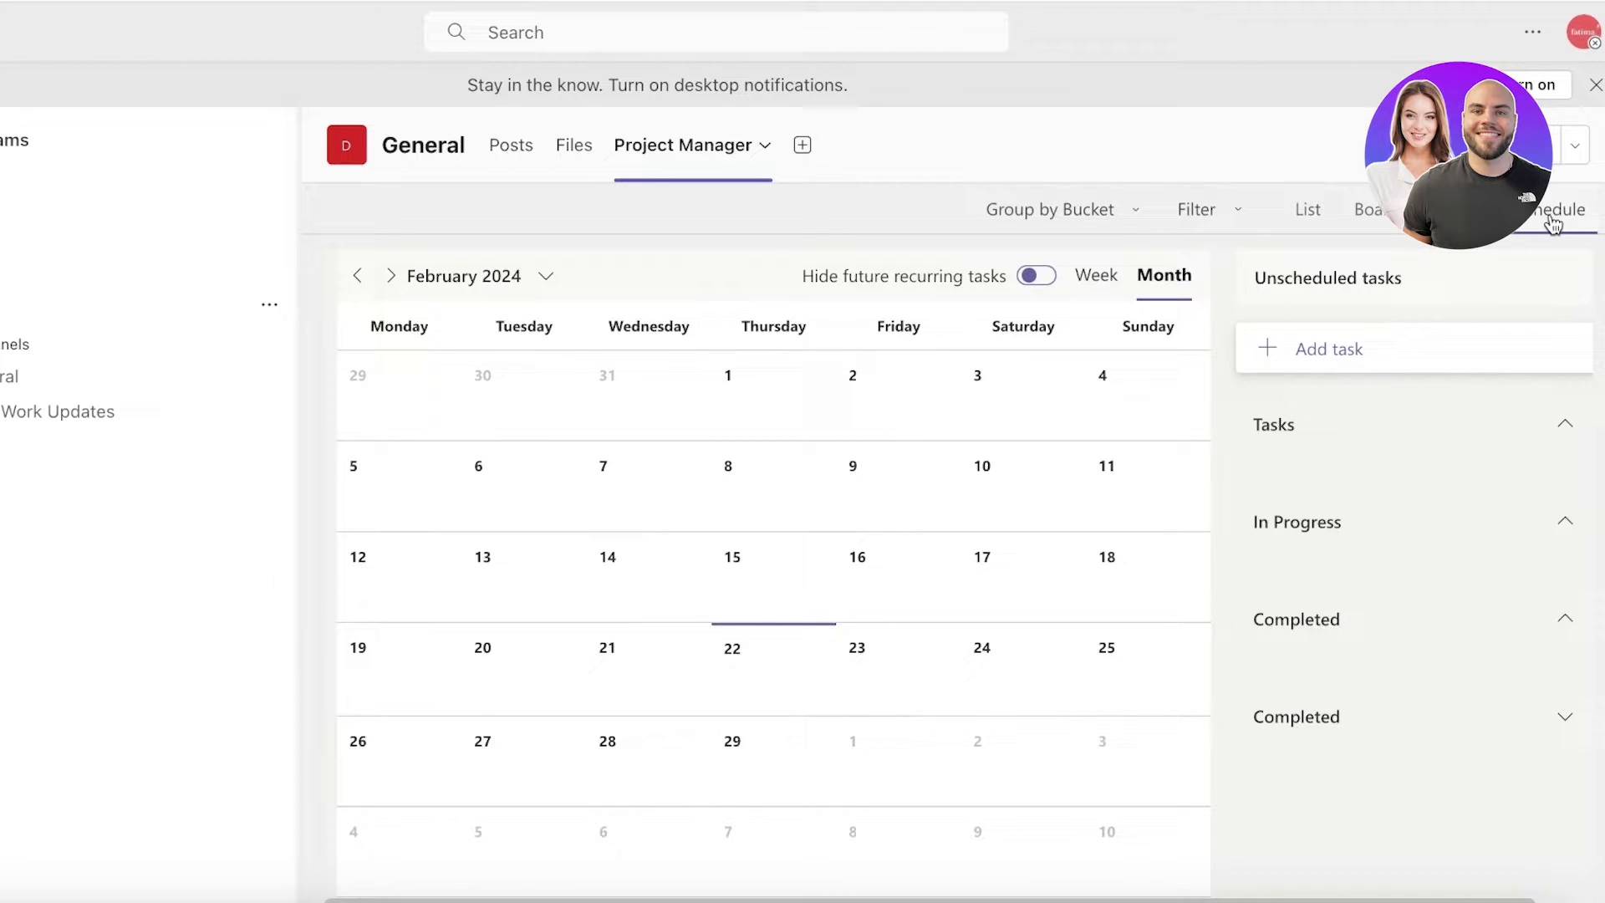
left_click(1363, 209)
In the plan's list view, add a task titled "Formulate vit c" to the Tasks bucket
left_click(1308, 216)
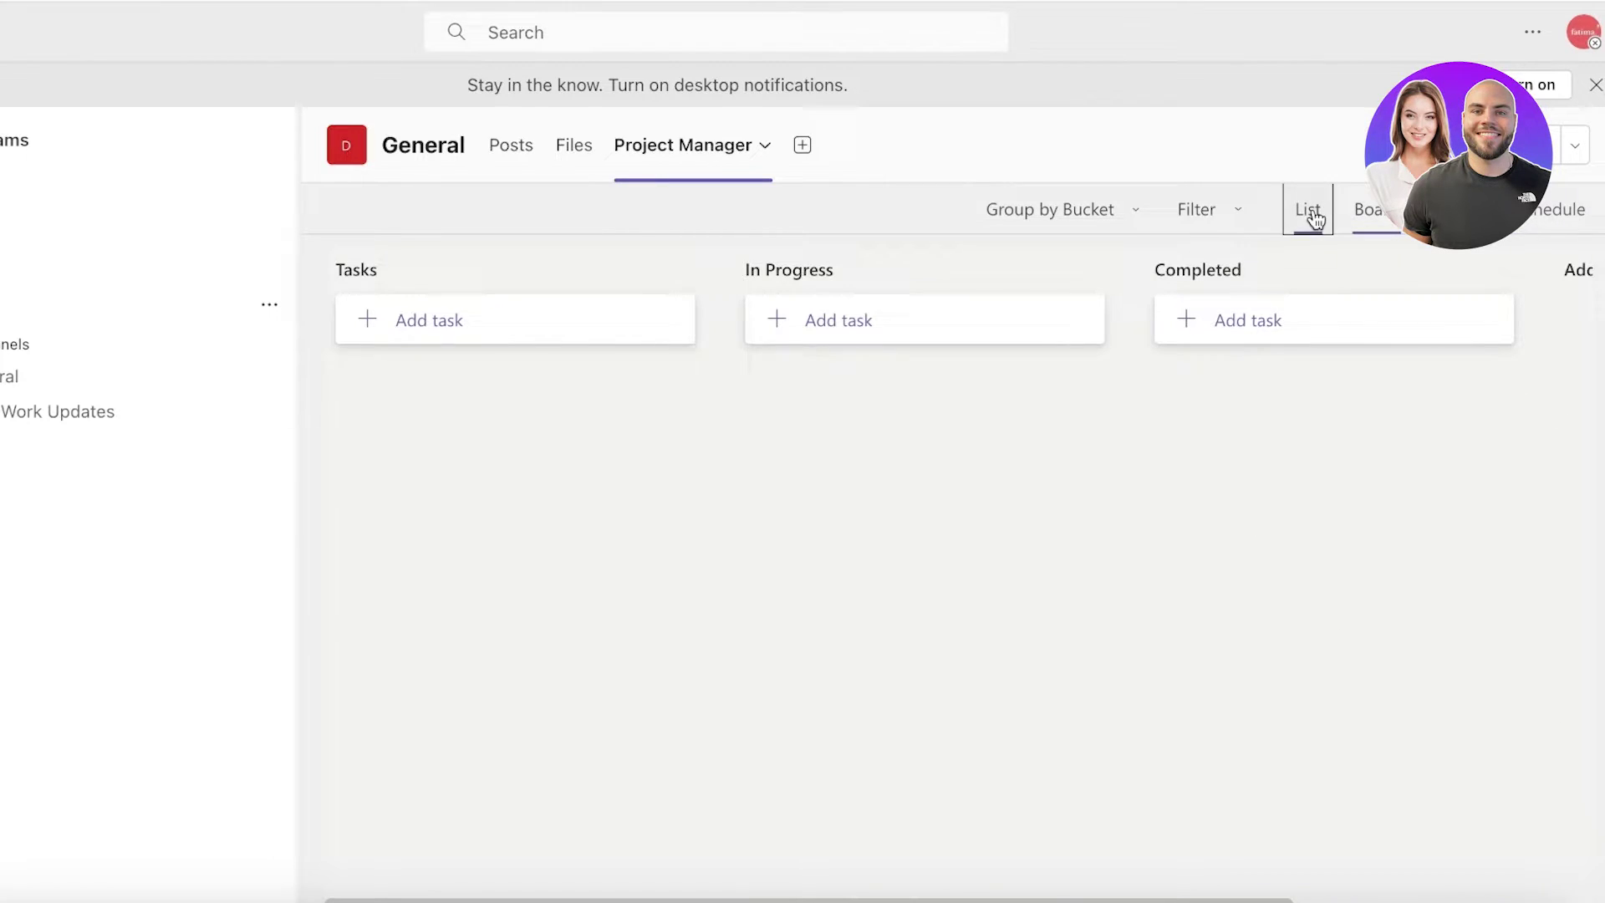
left_click(637, 283)
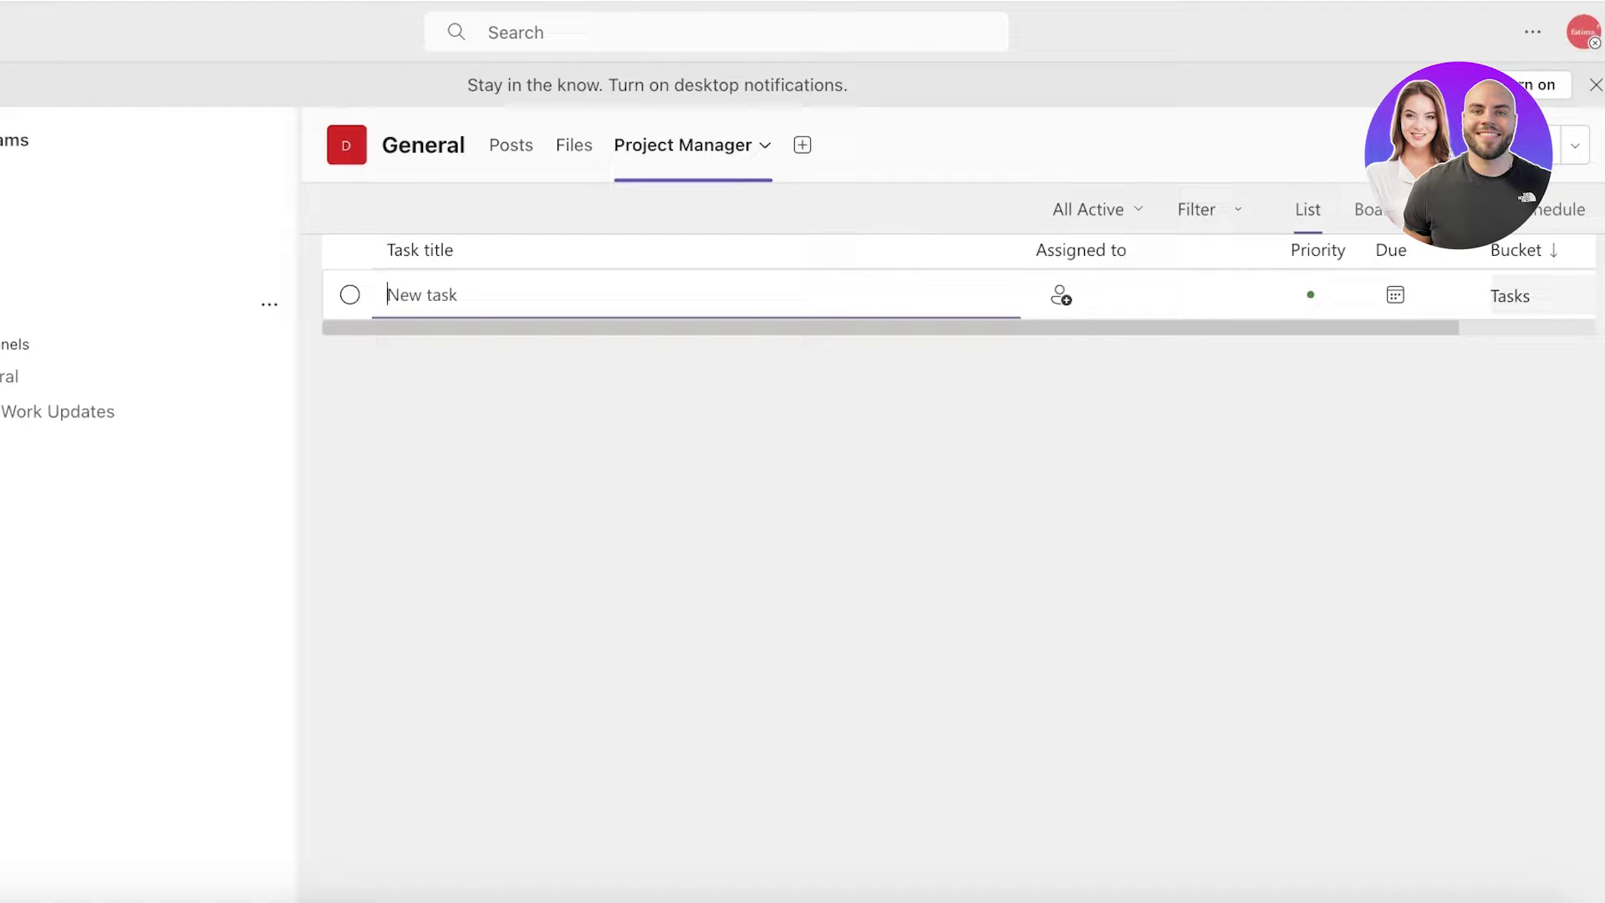
type("Formulate vit c")
key("Return")
Add two more tasks to the Tasks bucket, titled "find suppliers" and "find packaging"
type("find ")
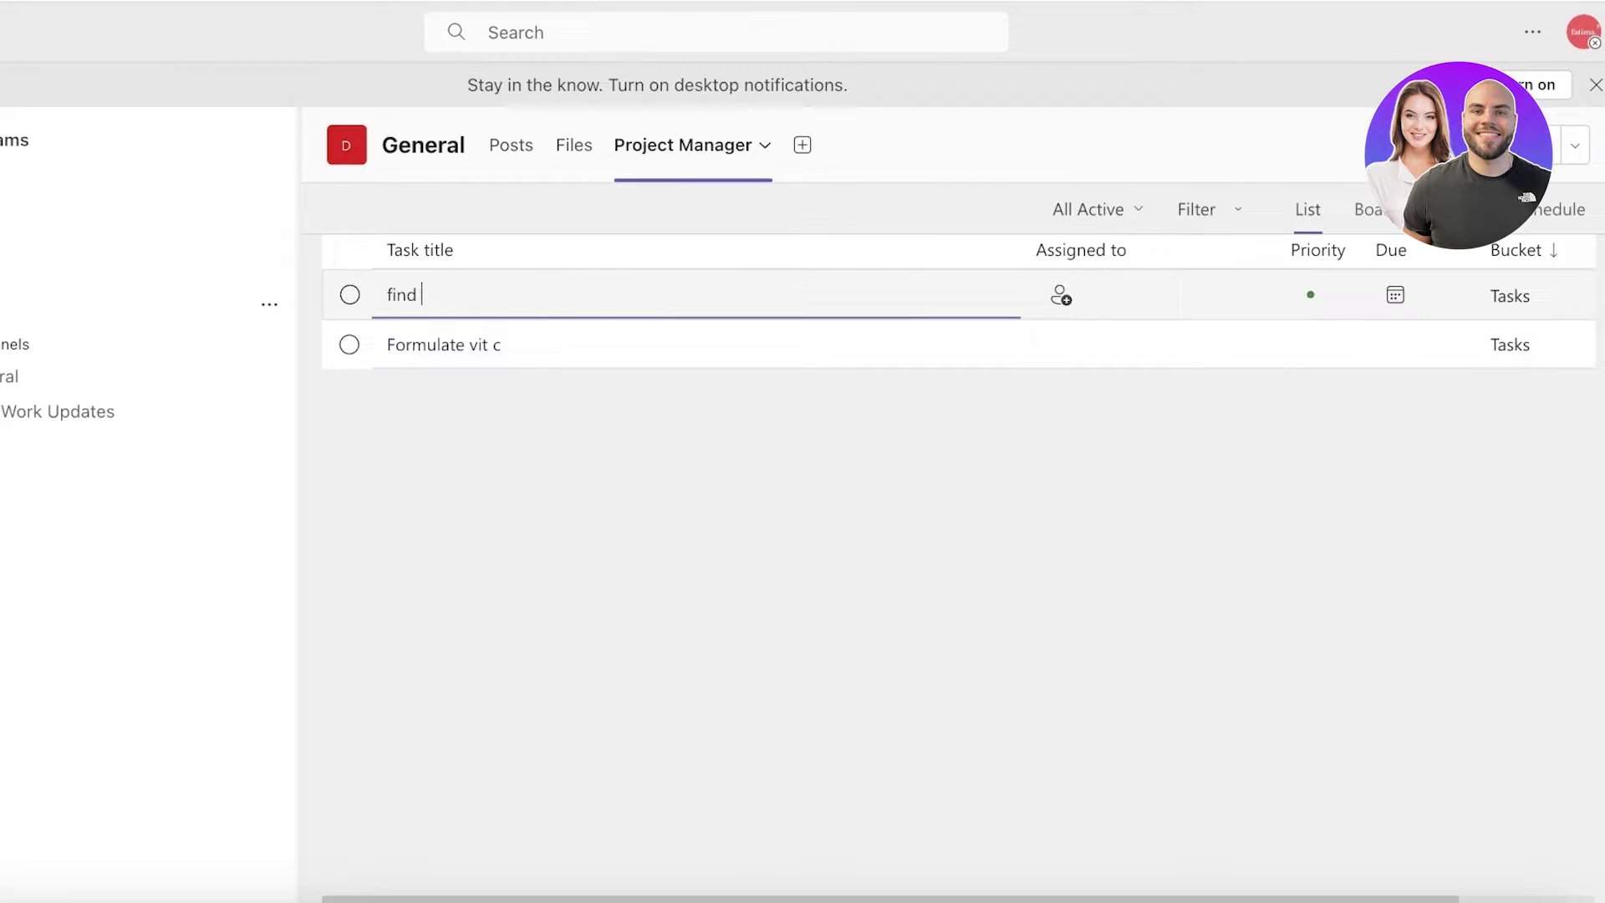
type("suppliers")
key("Return")
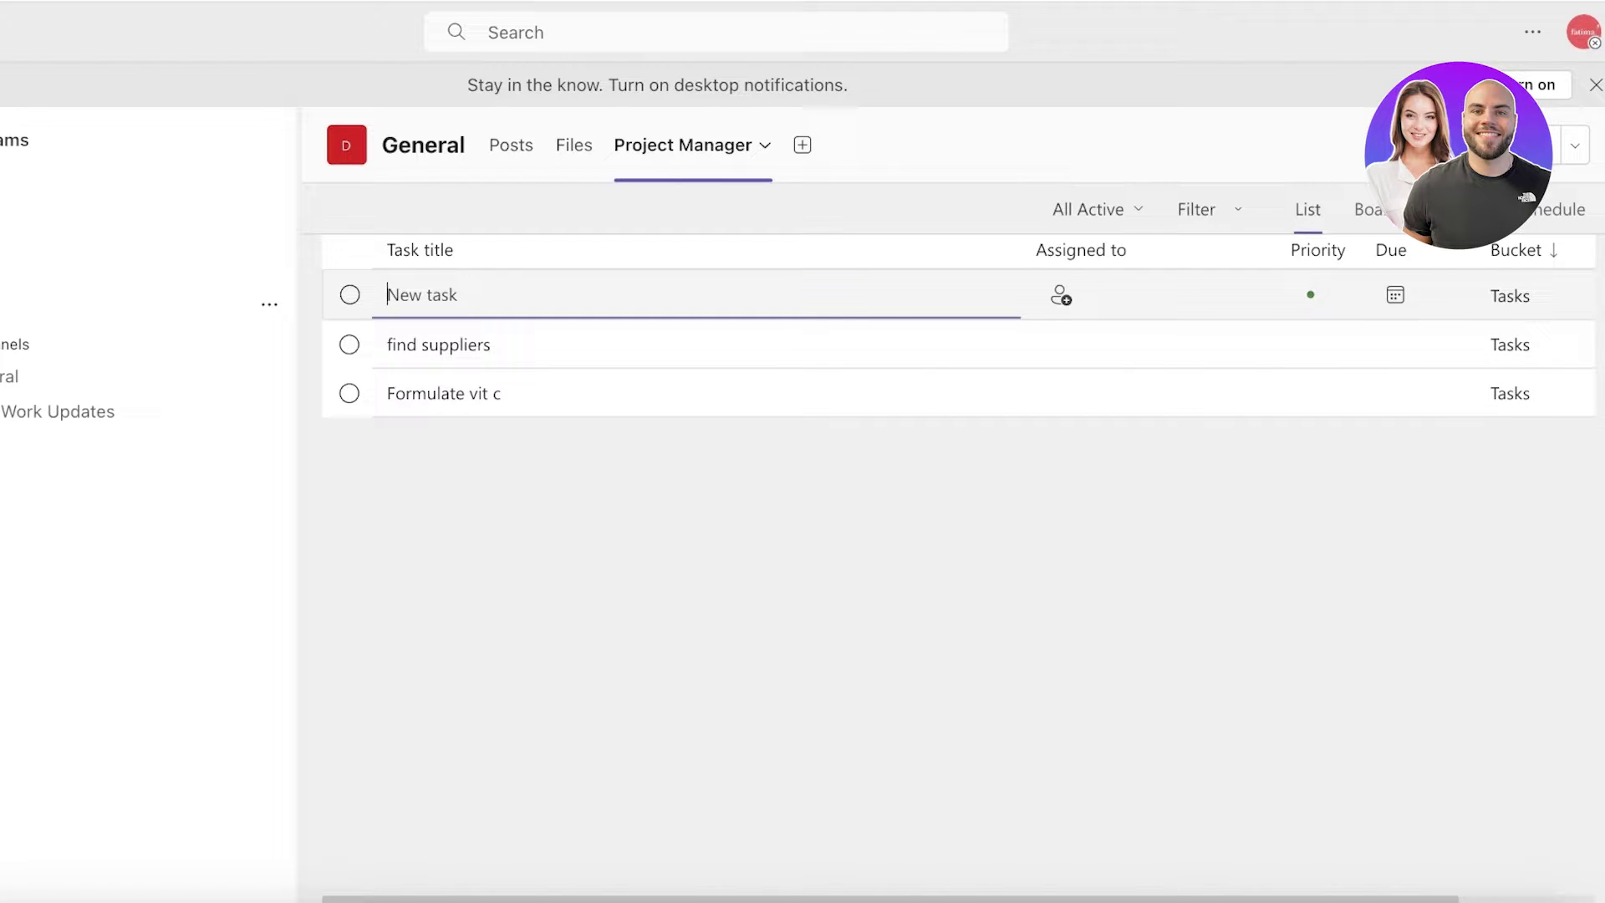
type("find packaging")
key("Return")
left_click(636, 475)
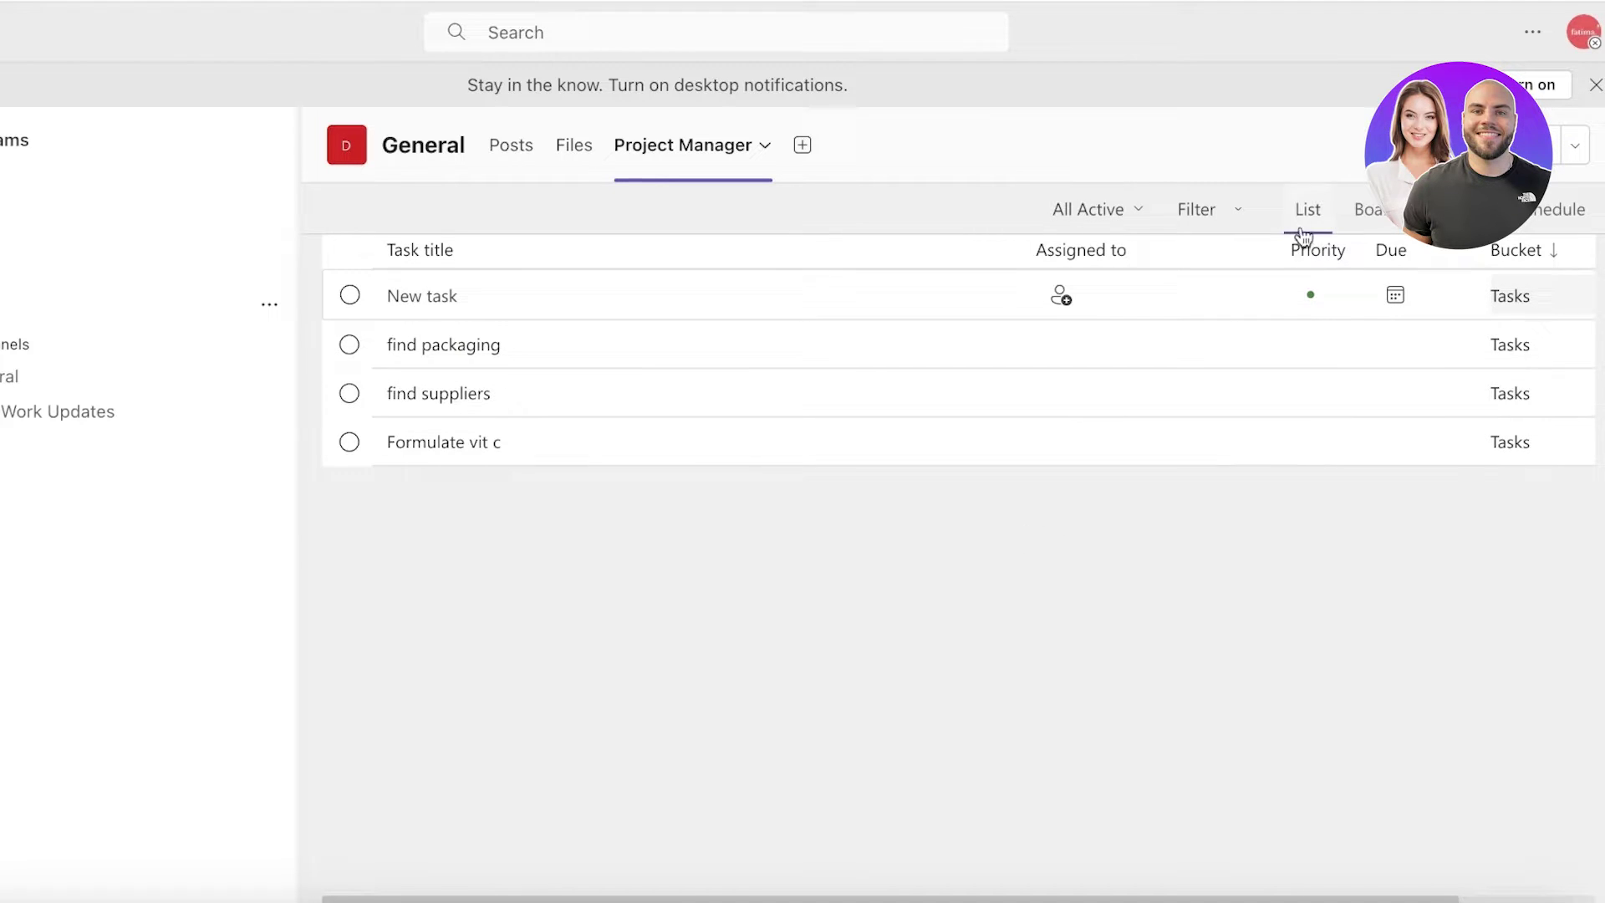
Check the bucket field of the blank new task row and of the find packaging task
left_click_drag(1417, 898, 1553, 899)
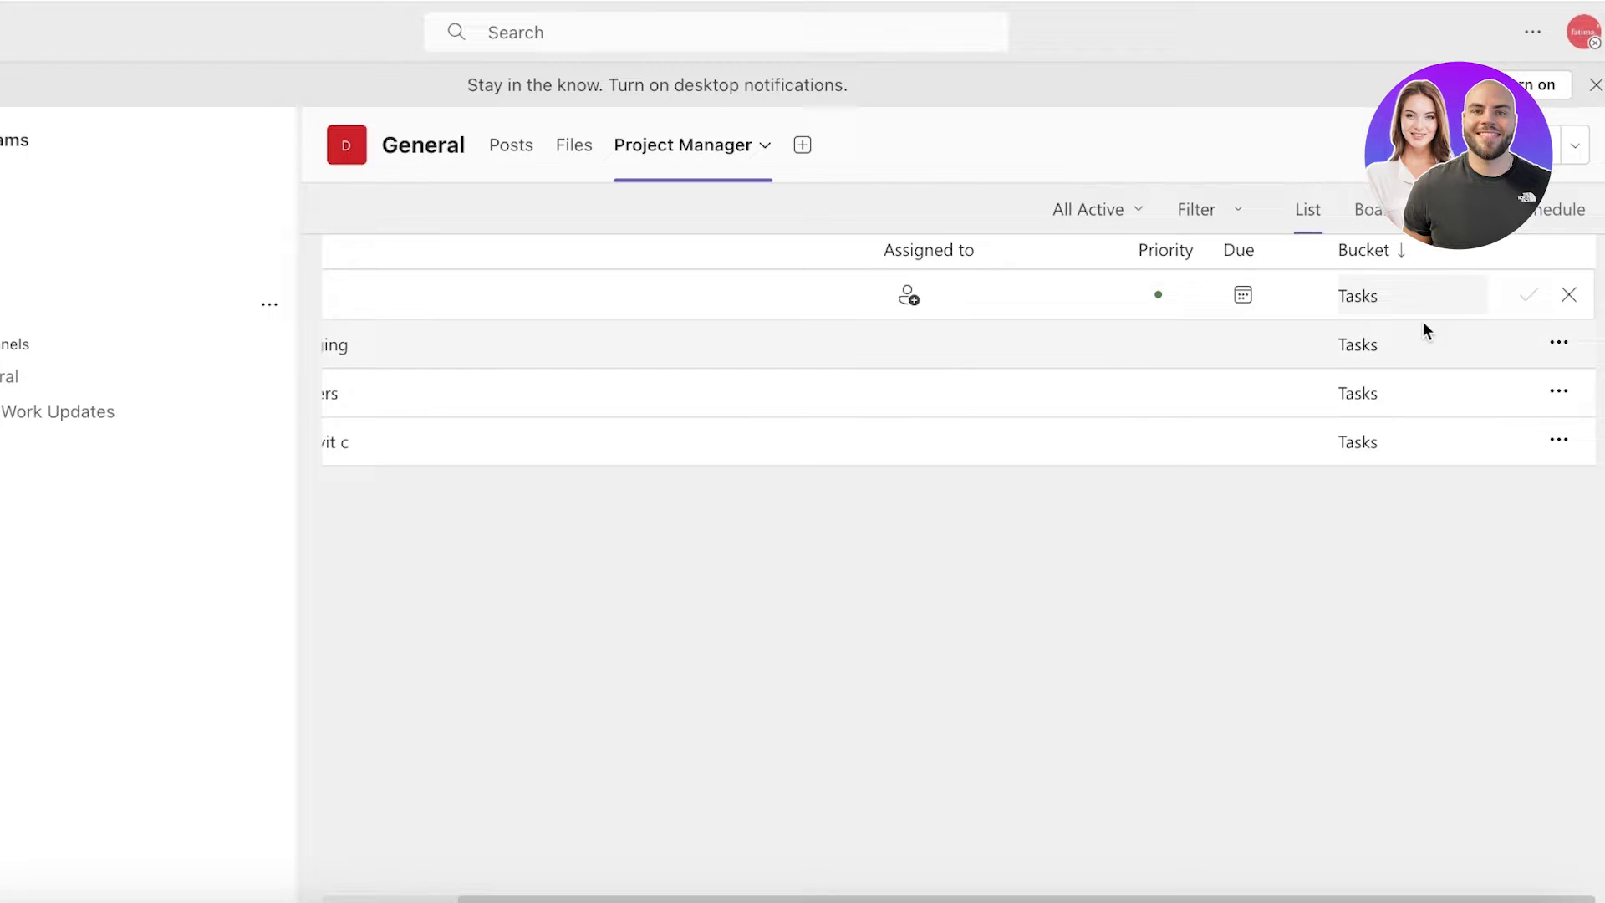
left_click(1401, 294)
left_click(1415, 573)
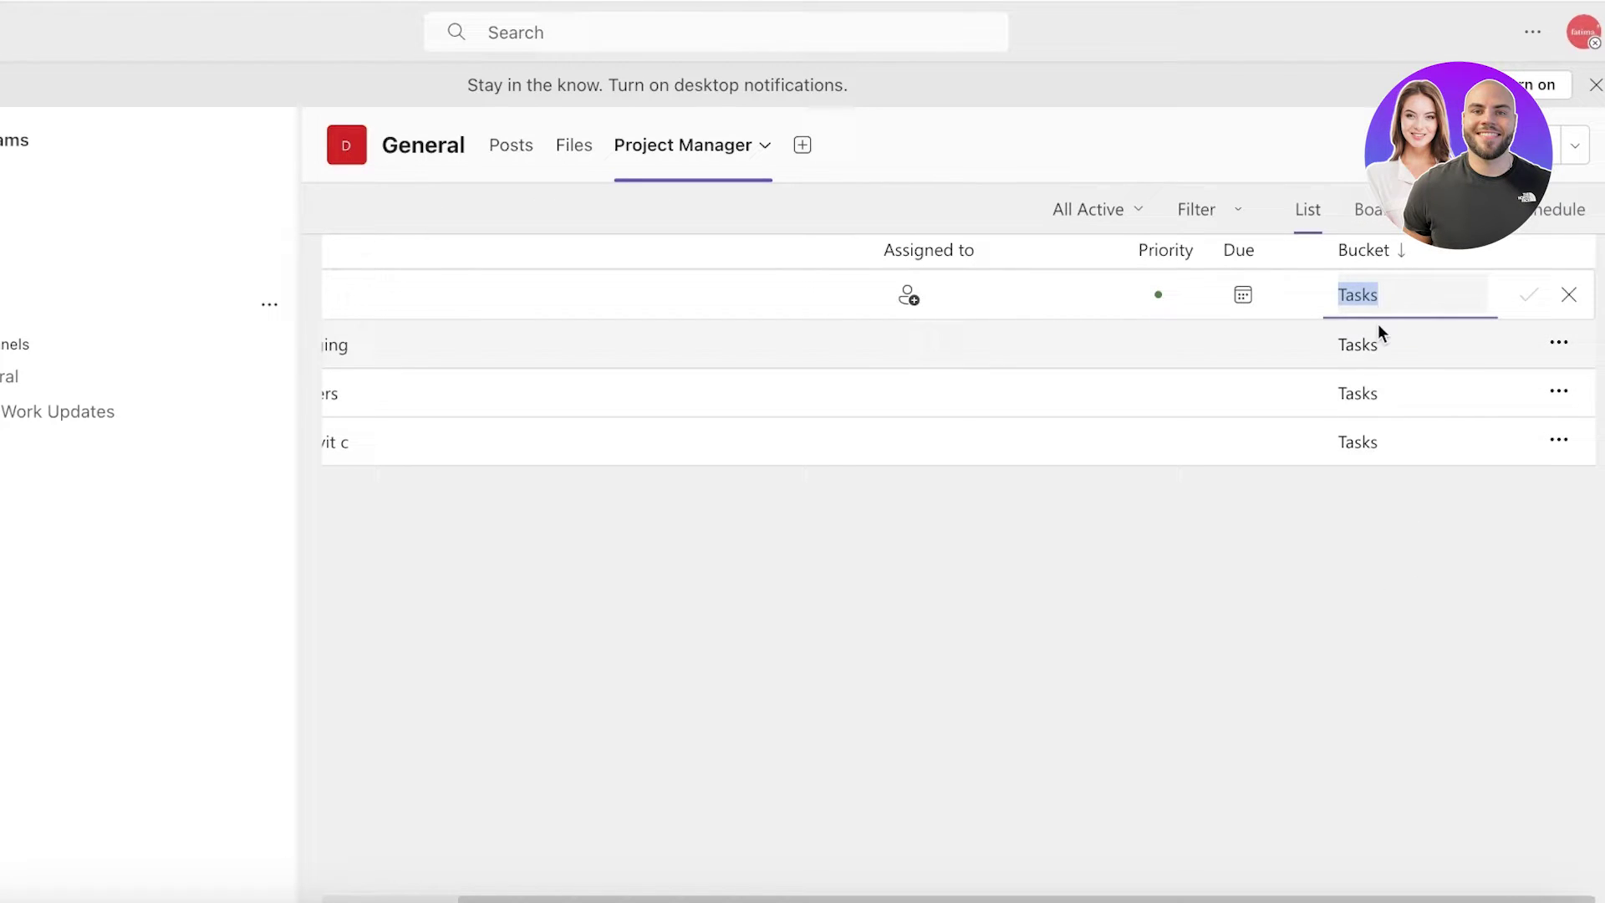
left_click(1367, 294)
left_click(1126, 585)
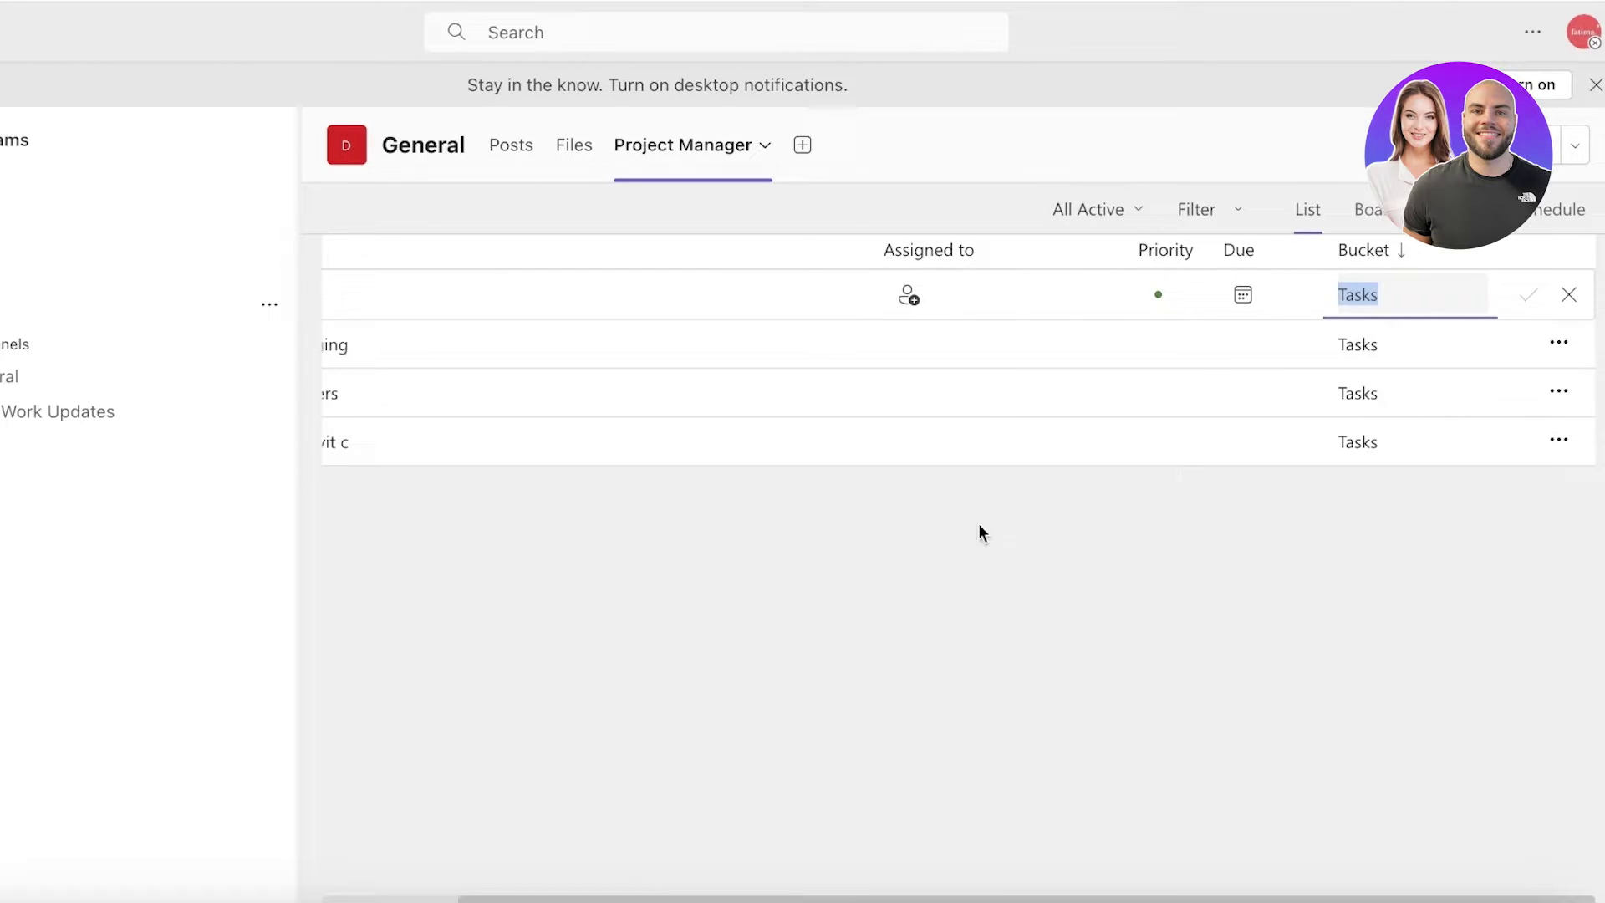
left_click(1388, 344)
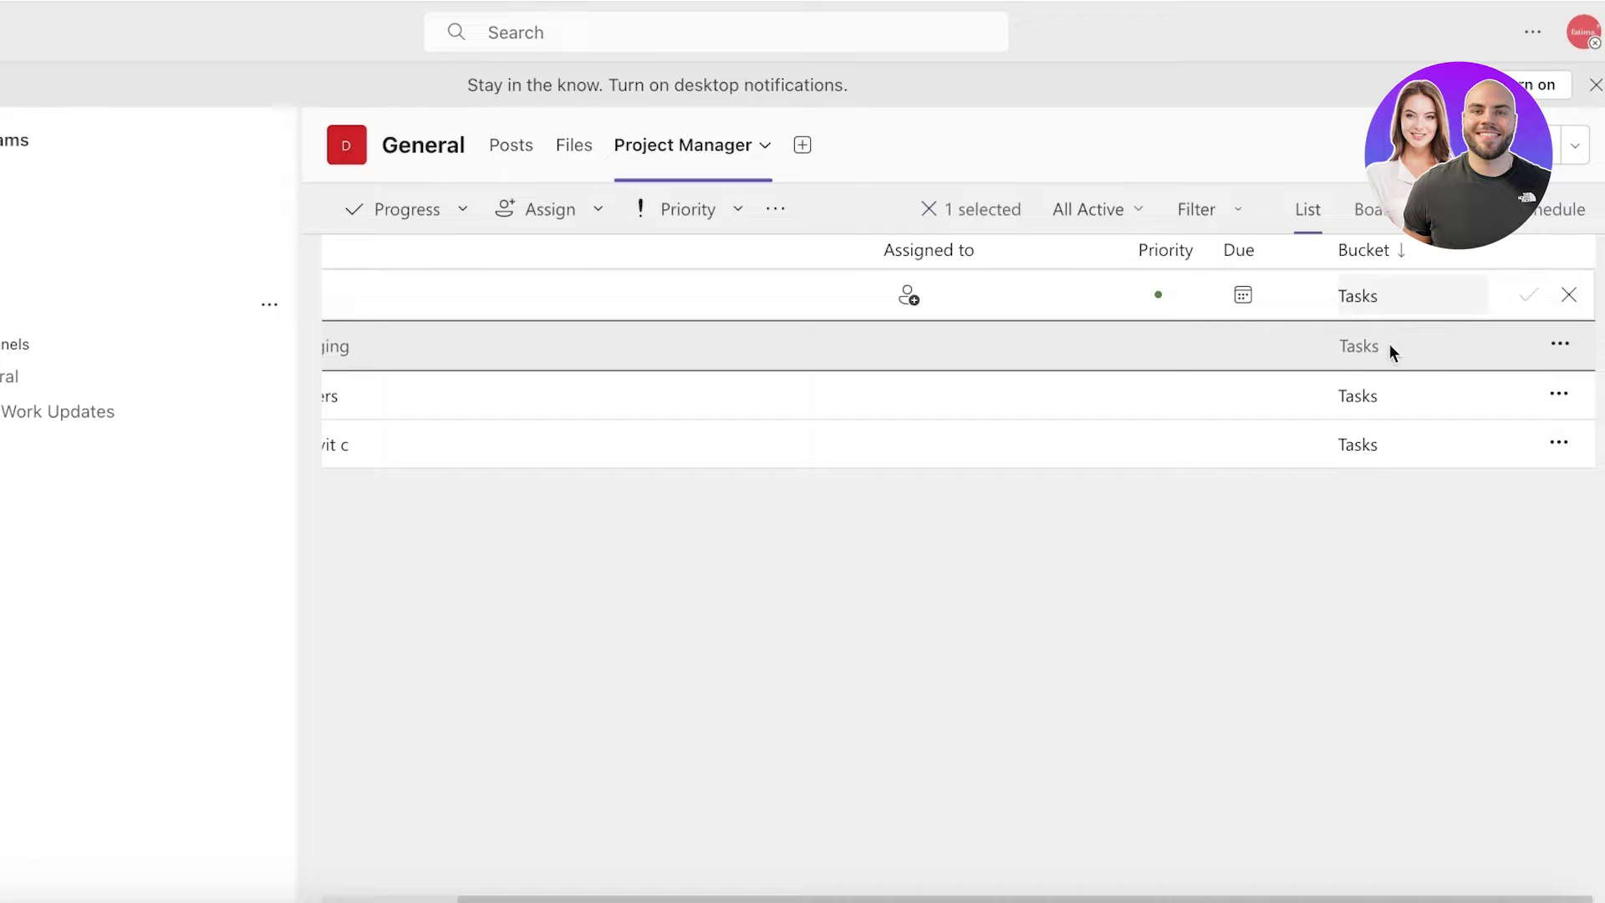
Try changing the priority of the blank new task row and of the existing tasks in the list
left_click(1162, 297)
left_click(1217, 391)
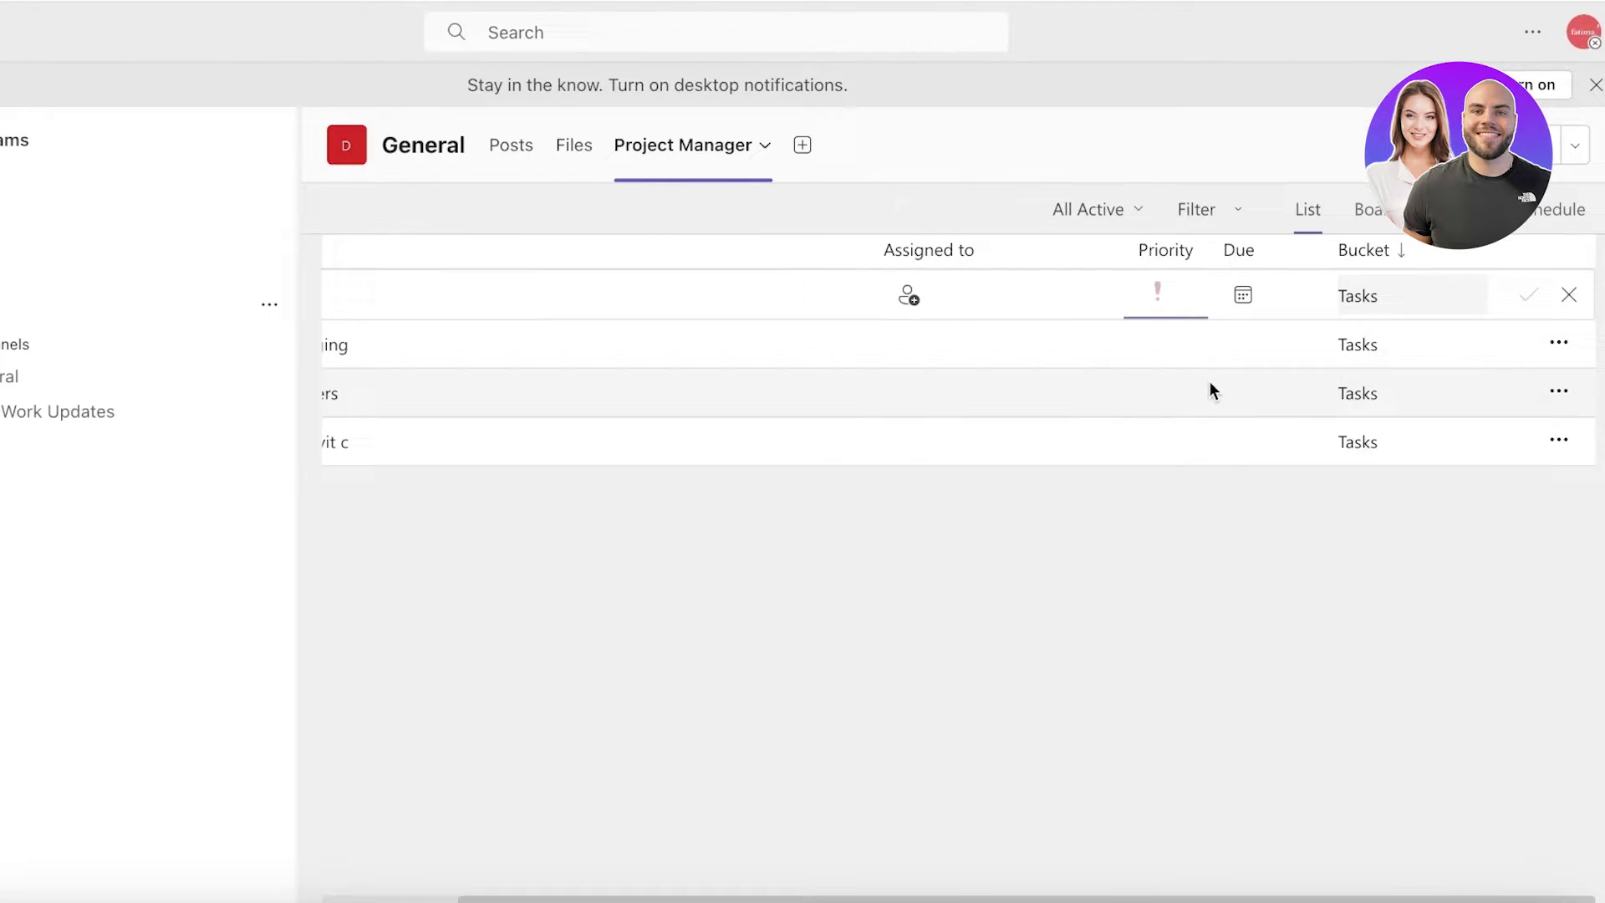
left_click(1167, 345)
left_click(1148, 394)
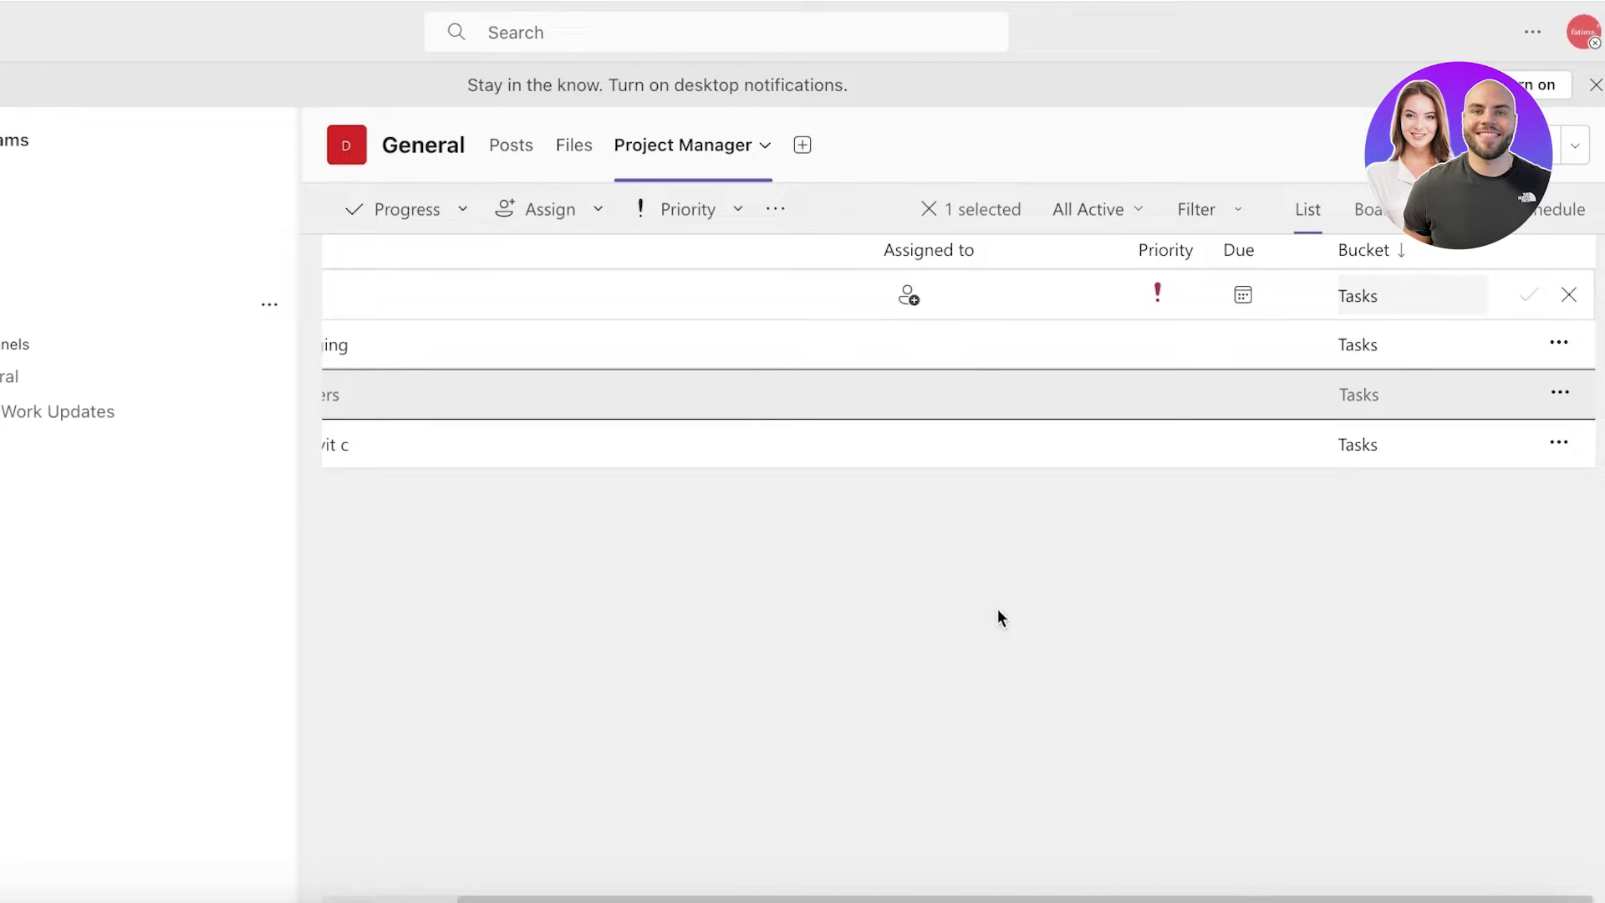
left_click(941, 213)
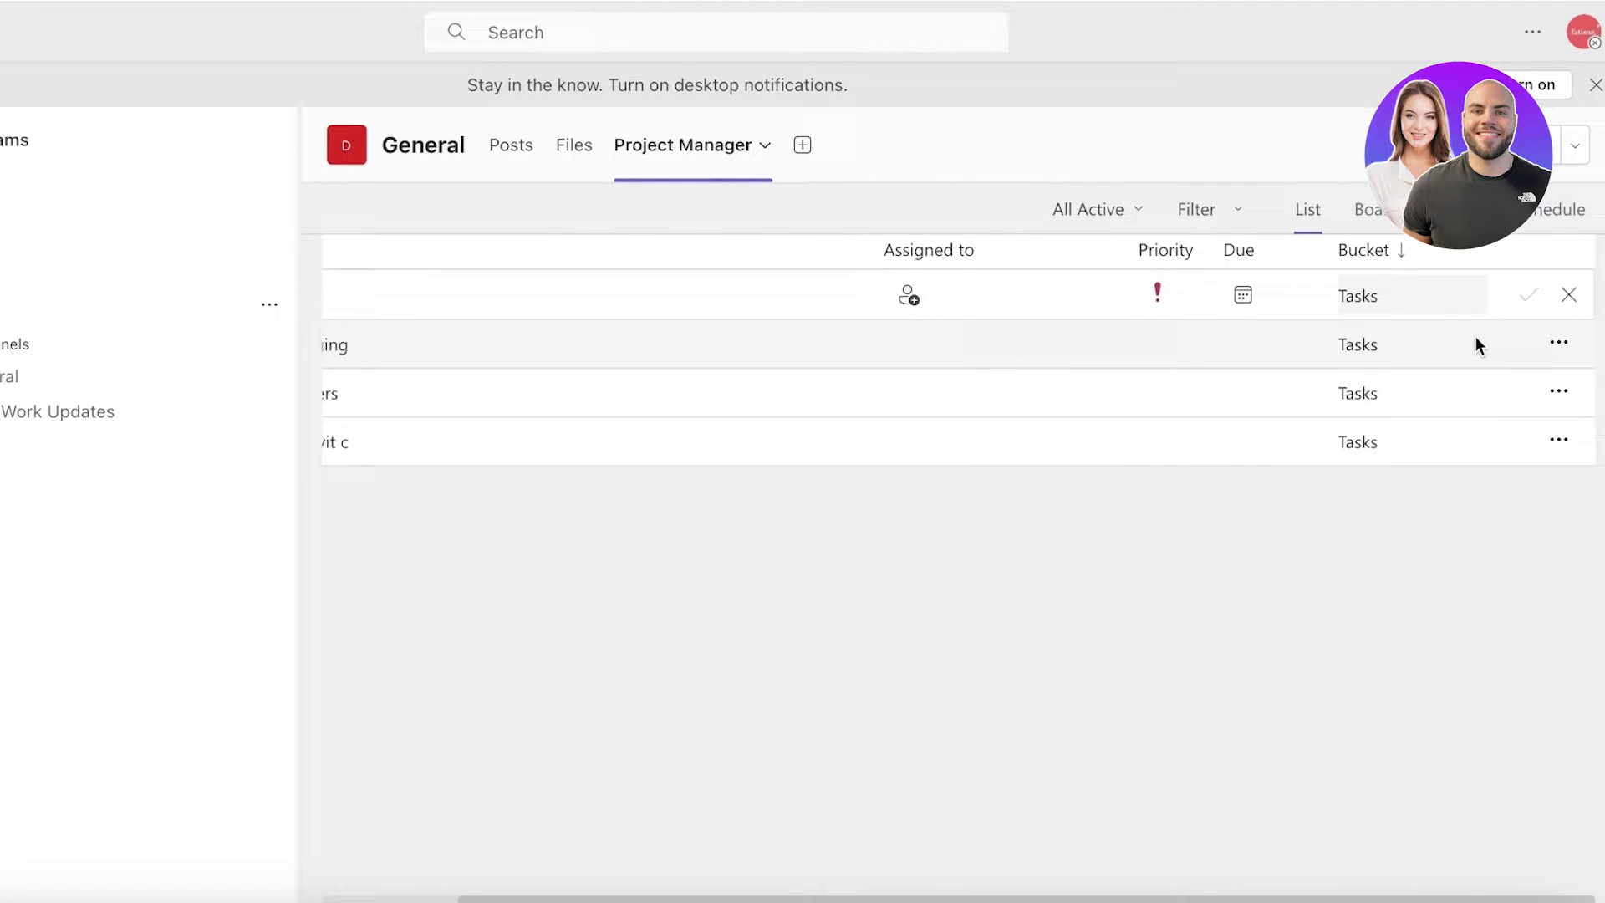
On the board, review the find packaging task's details, including its checklist, attachments and comments
left_click(1369, 209)
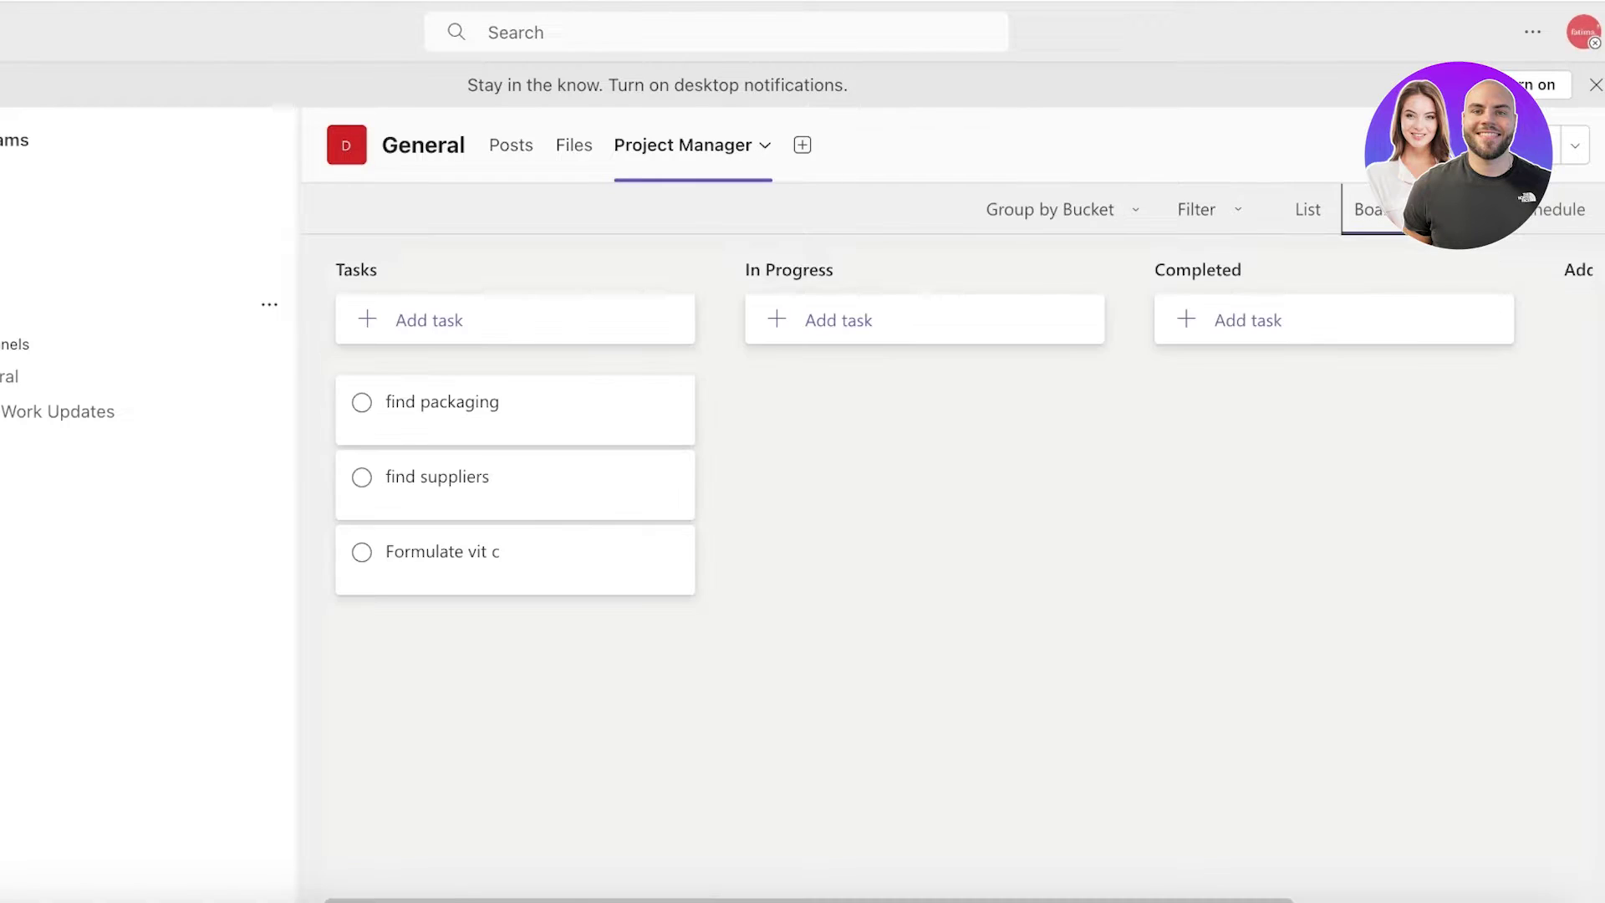
left_click(595, 414)
scroll(1087, 318, "down", 10)
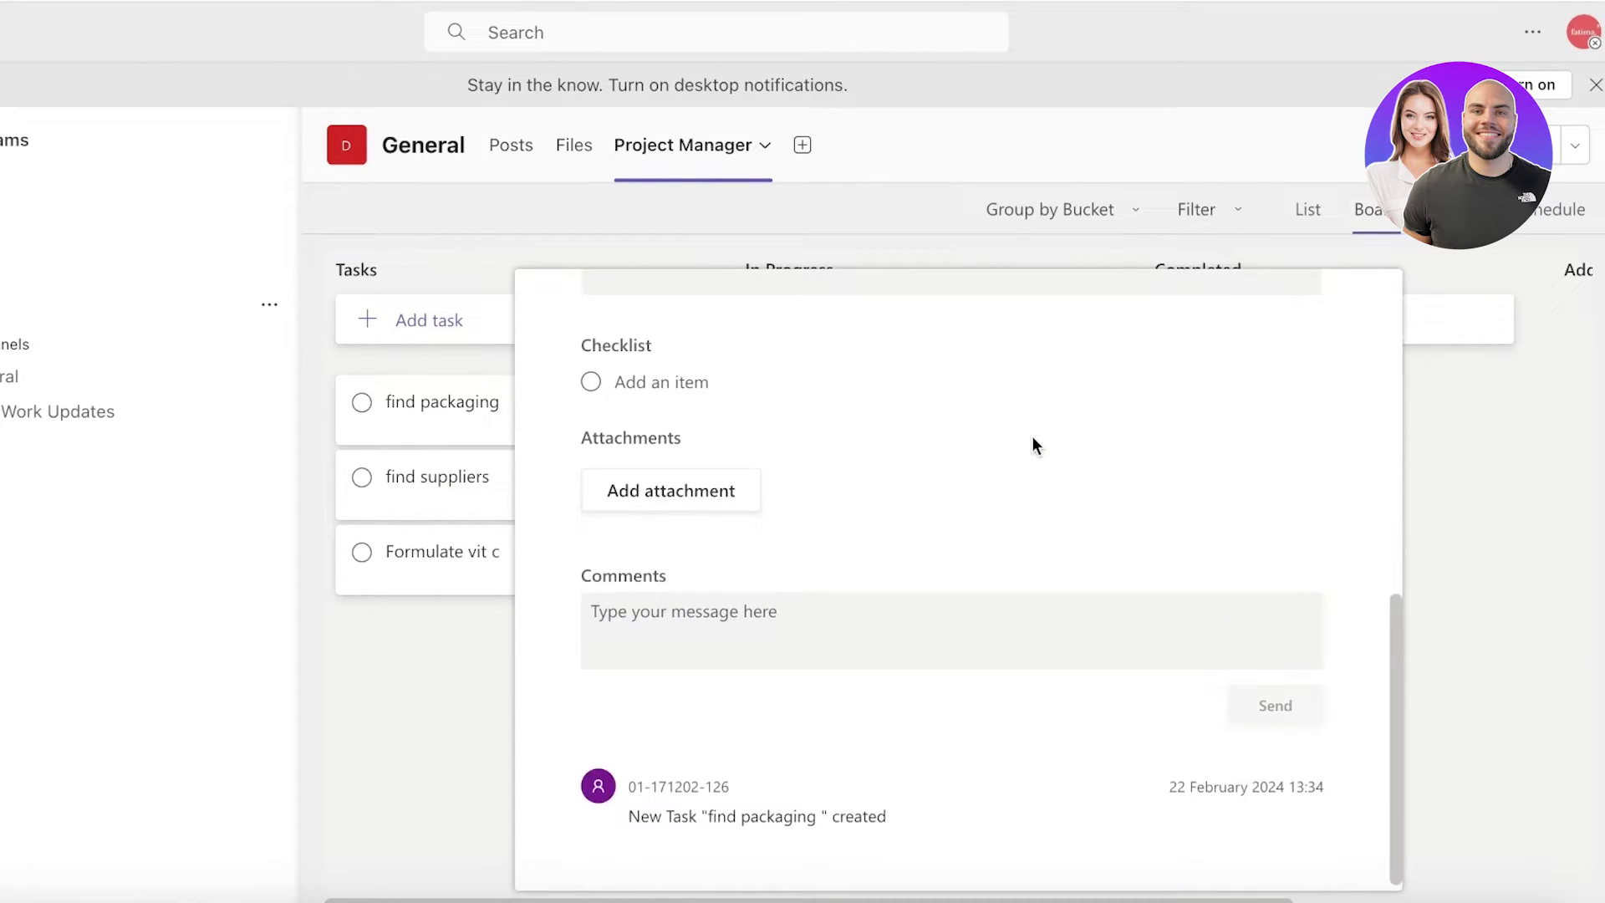
scroll(997, 473, "up", 10)
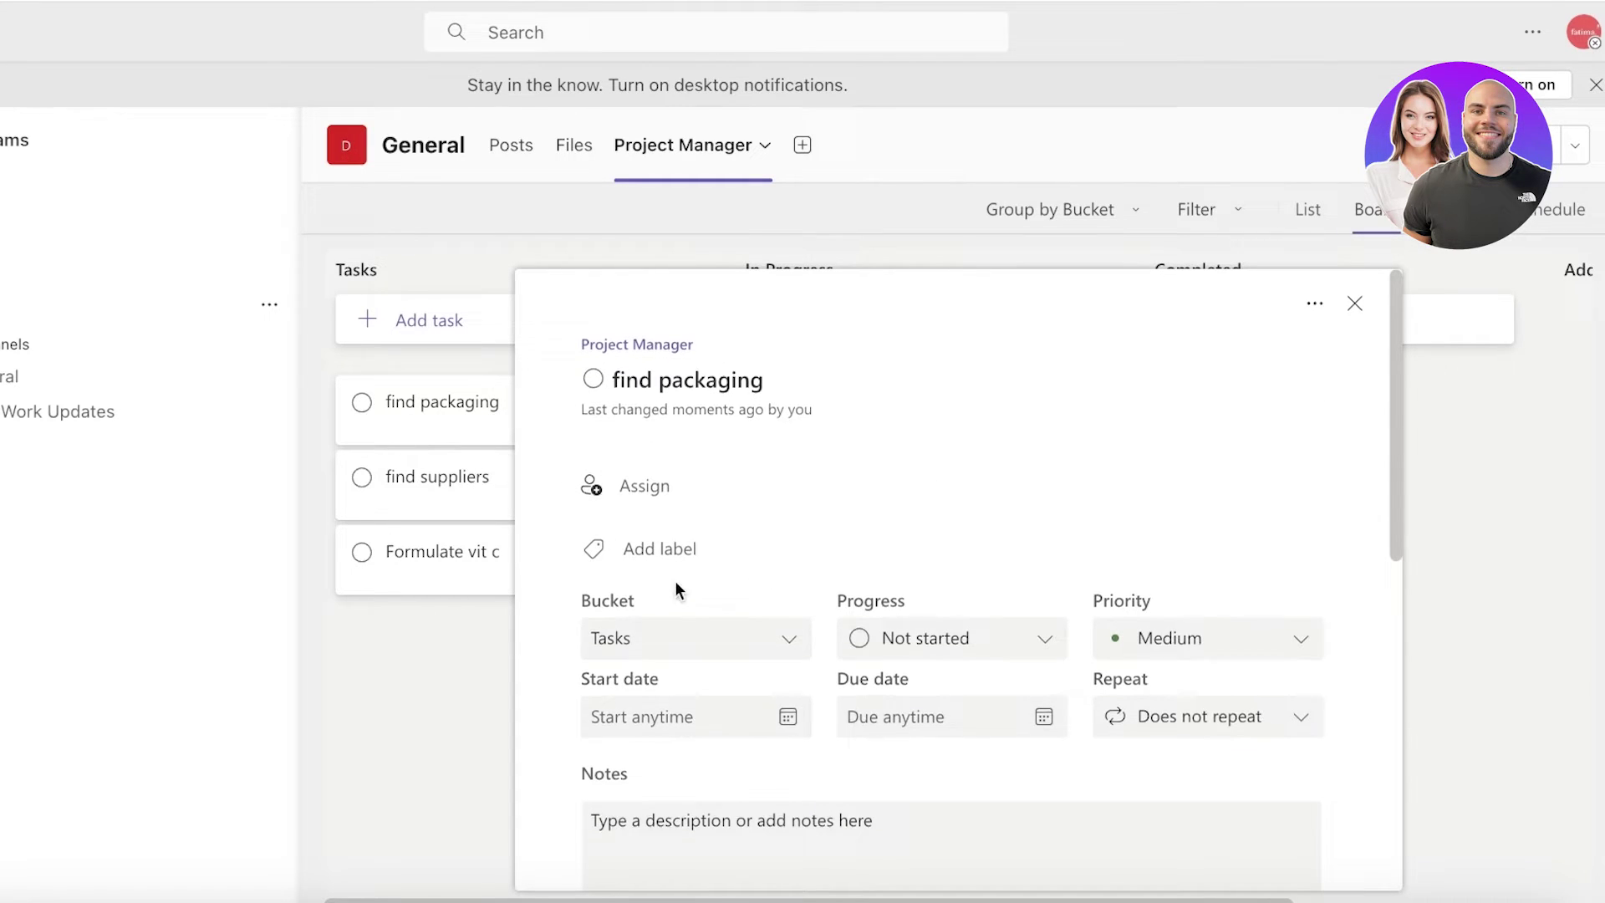
From the find packaging task's label choices, rename the Pink label as "Meraki"
left_click(682, 520)
scroll(836, 518, "down", 1)
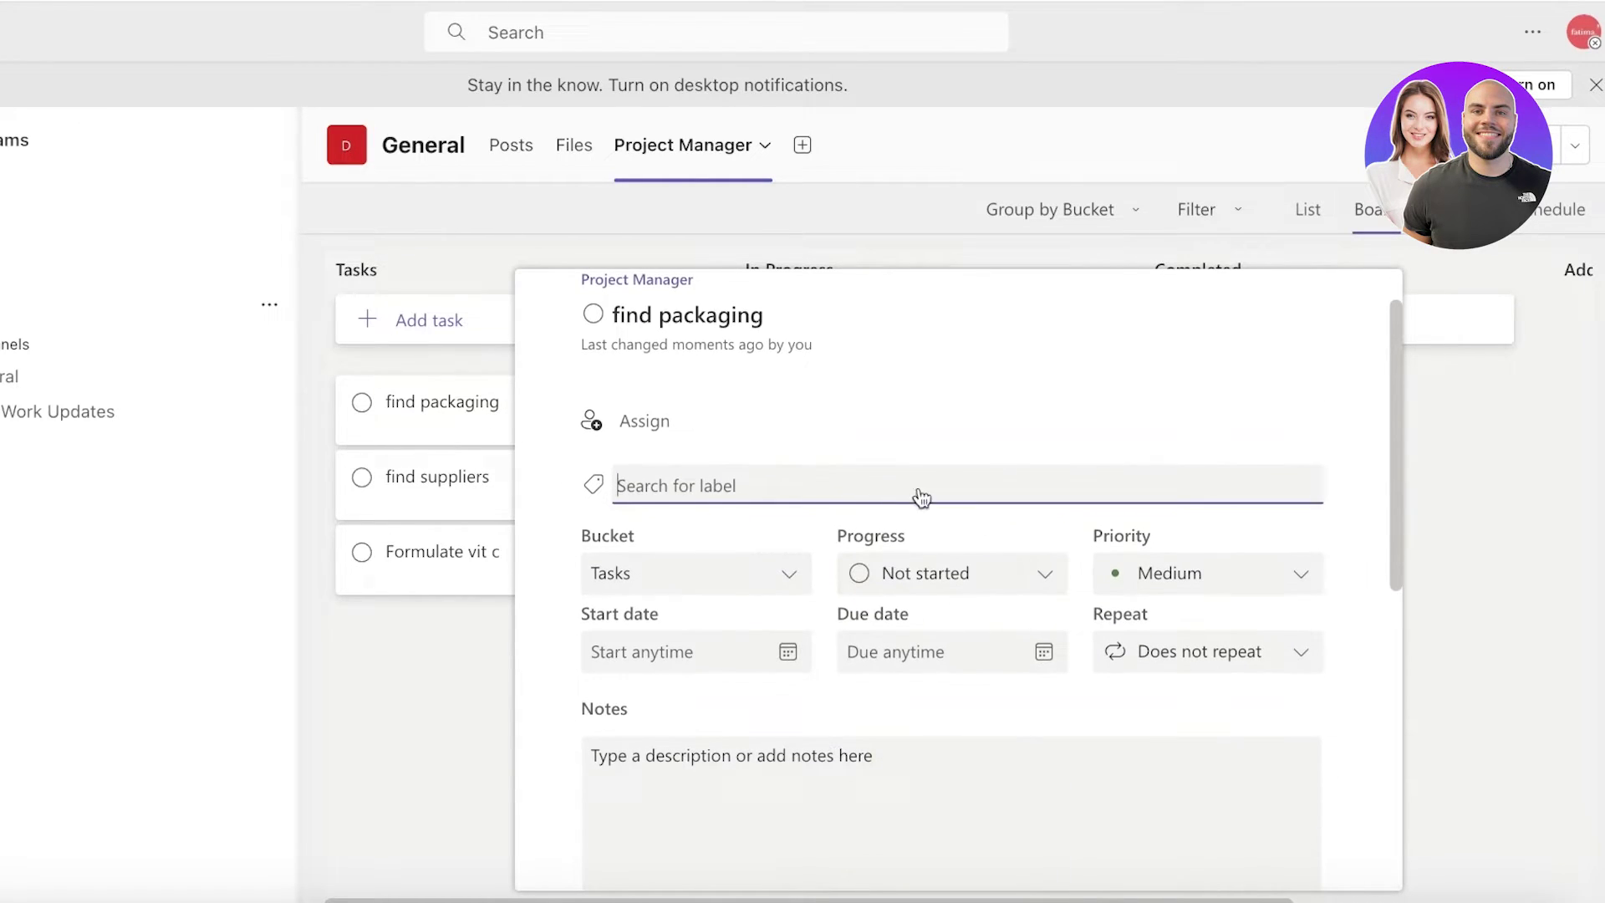
left_click(839, 487)
left_click(822, 539)
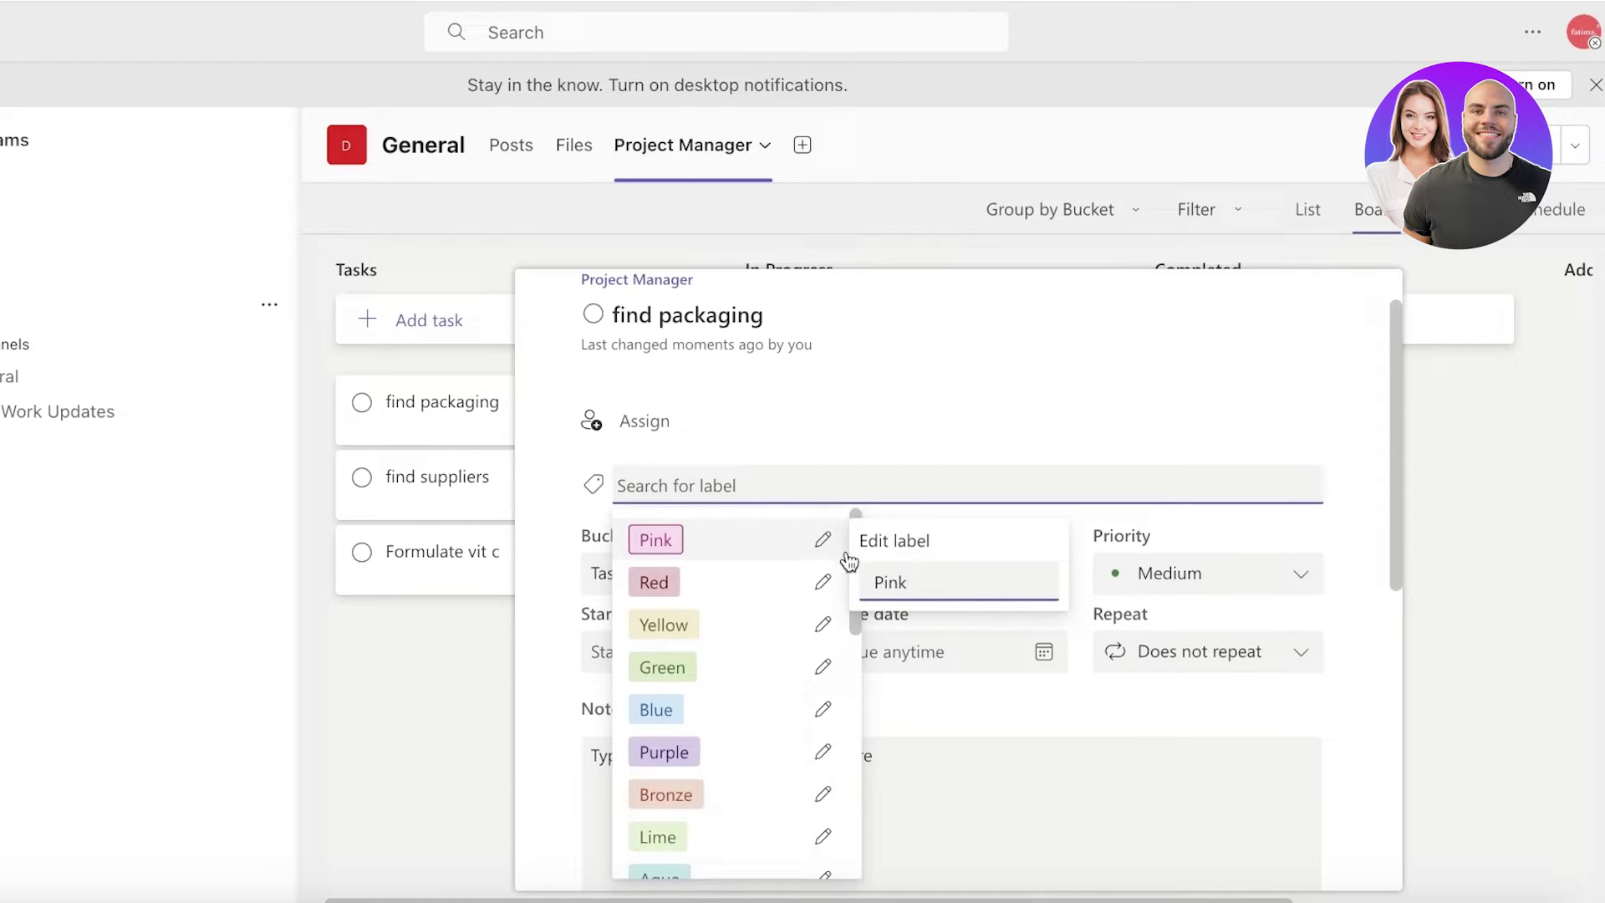
key("BackSpace")
key("BackSpace")
key("BackSpace")
key("BackSpace")
type("A")
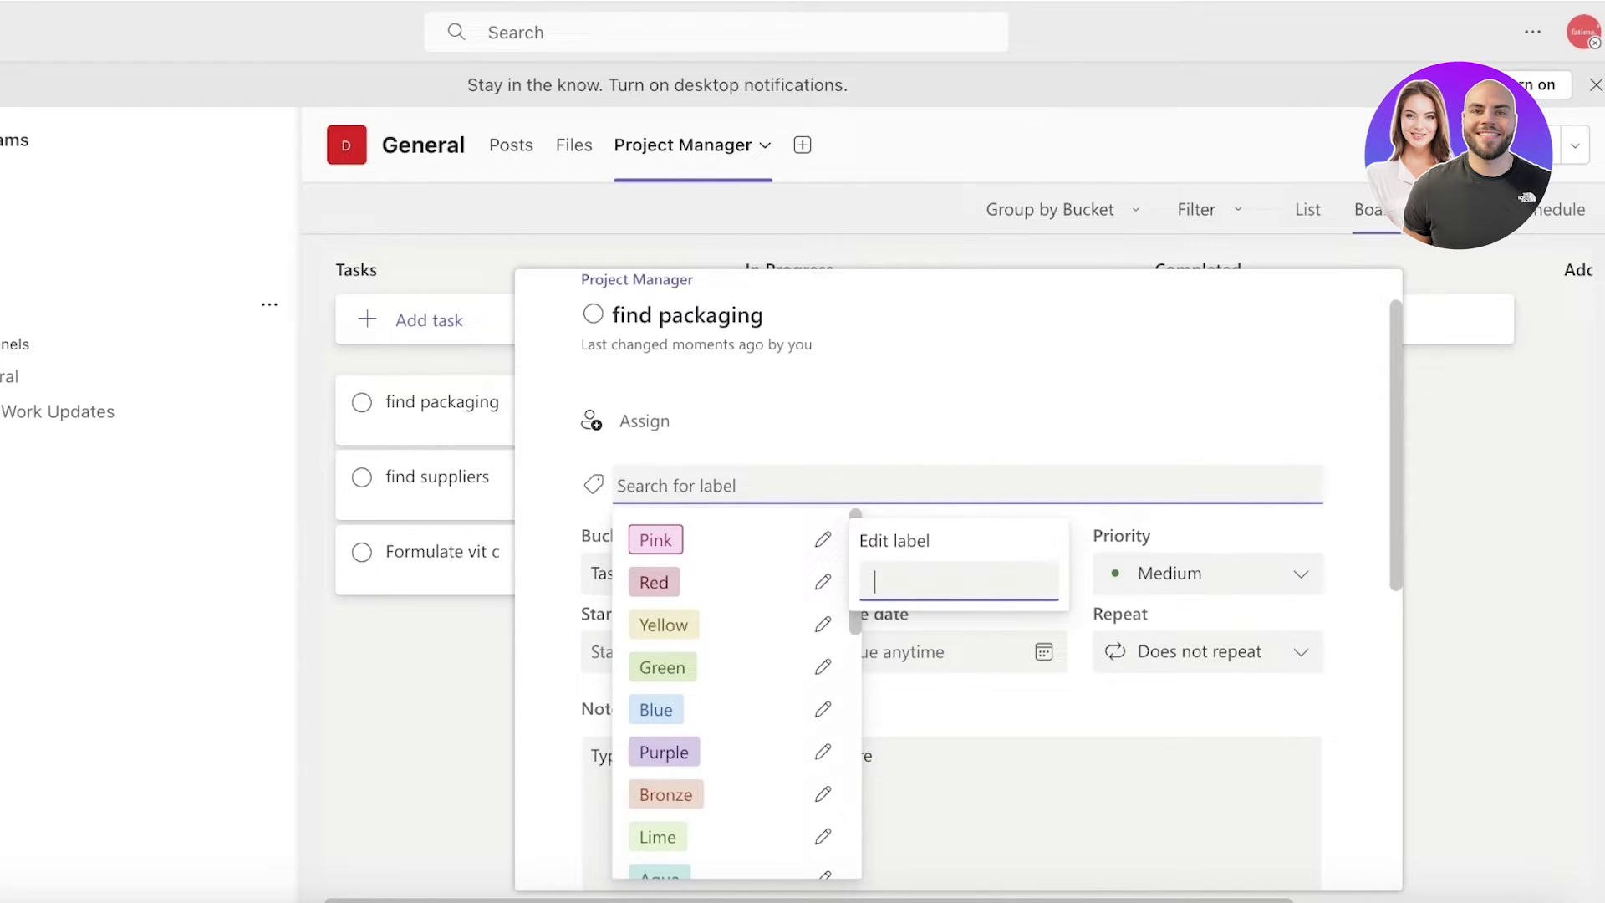
key("Return")
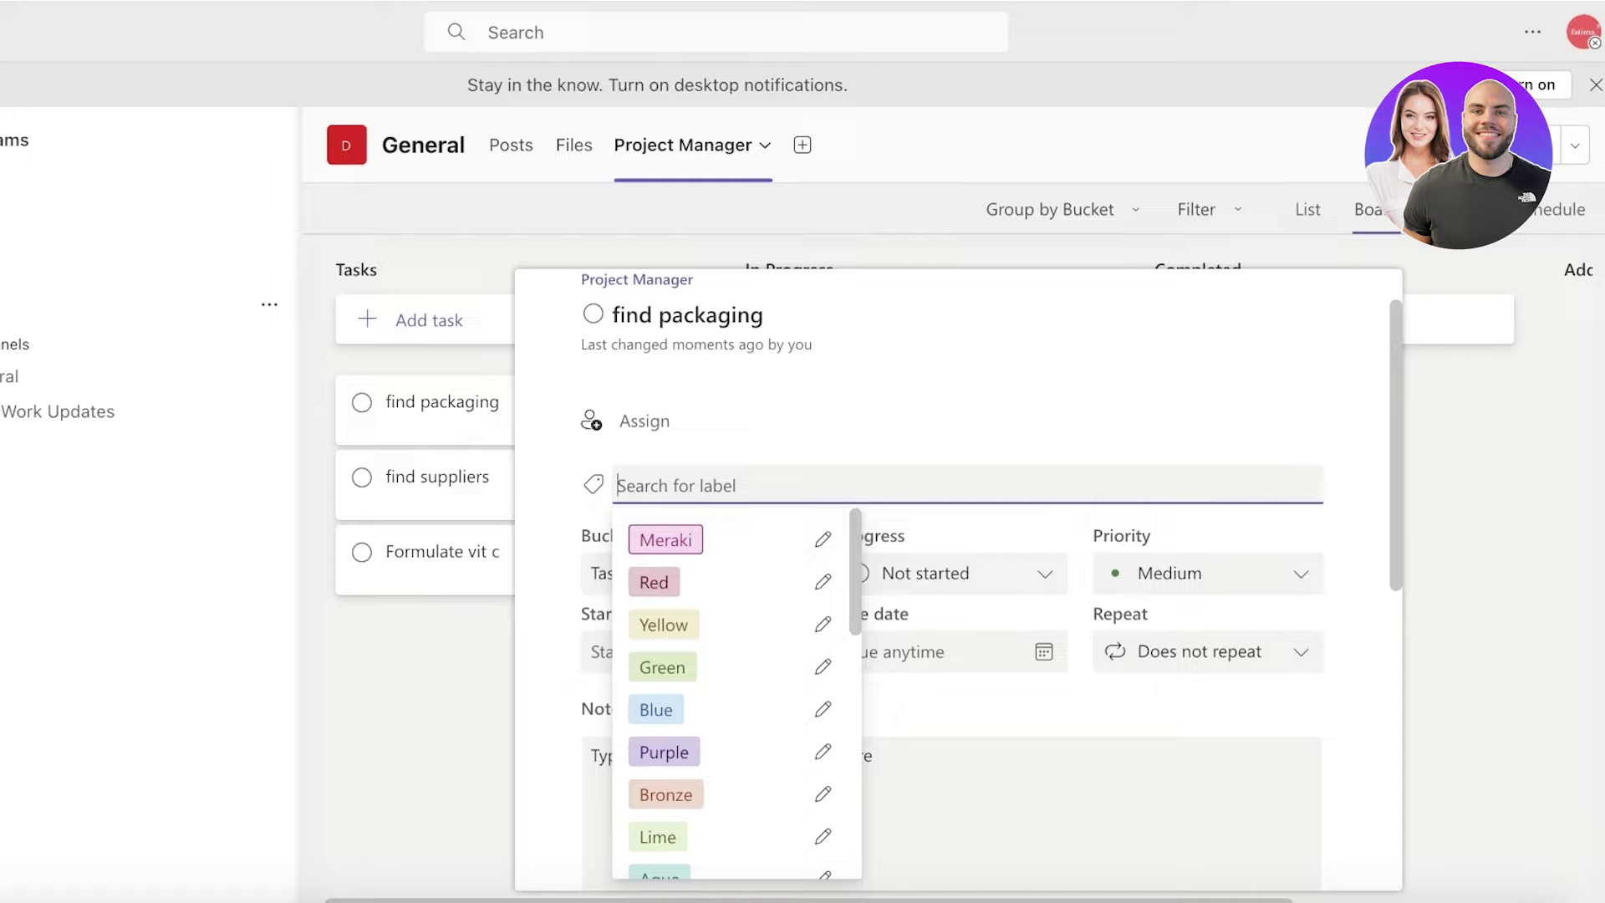
Rename the Red label as "Durden"
left_click(823, 581)
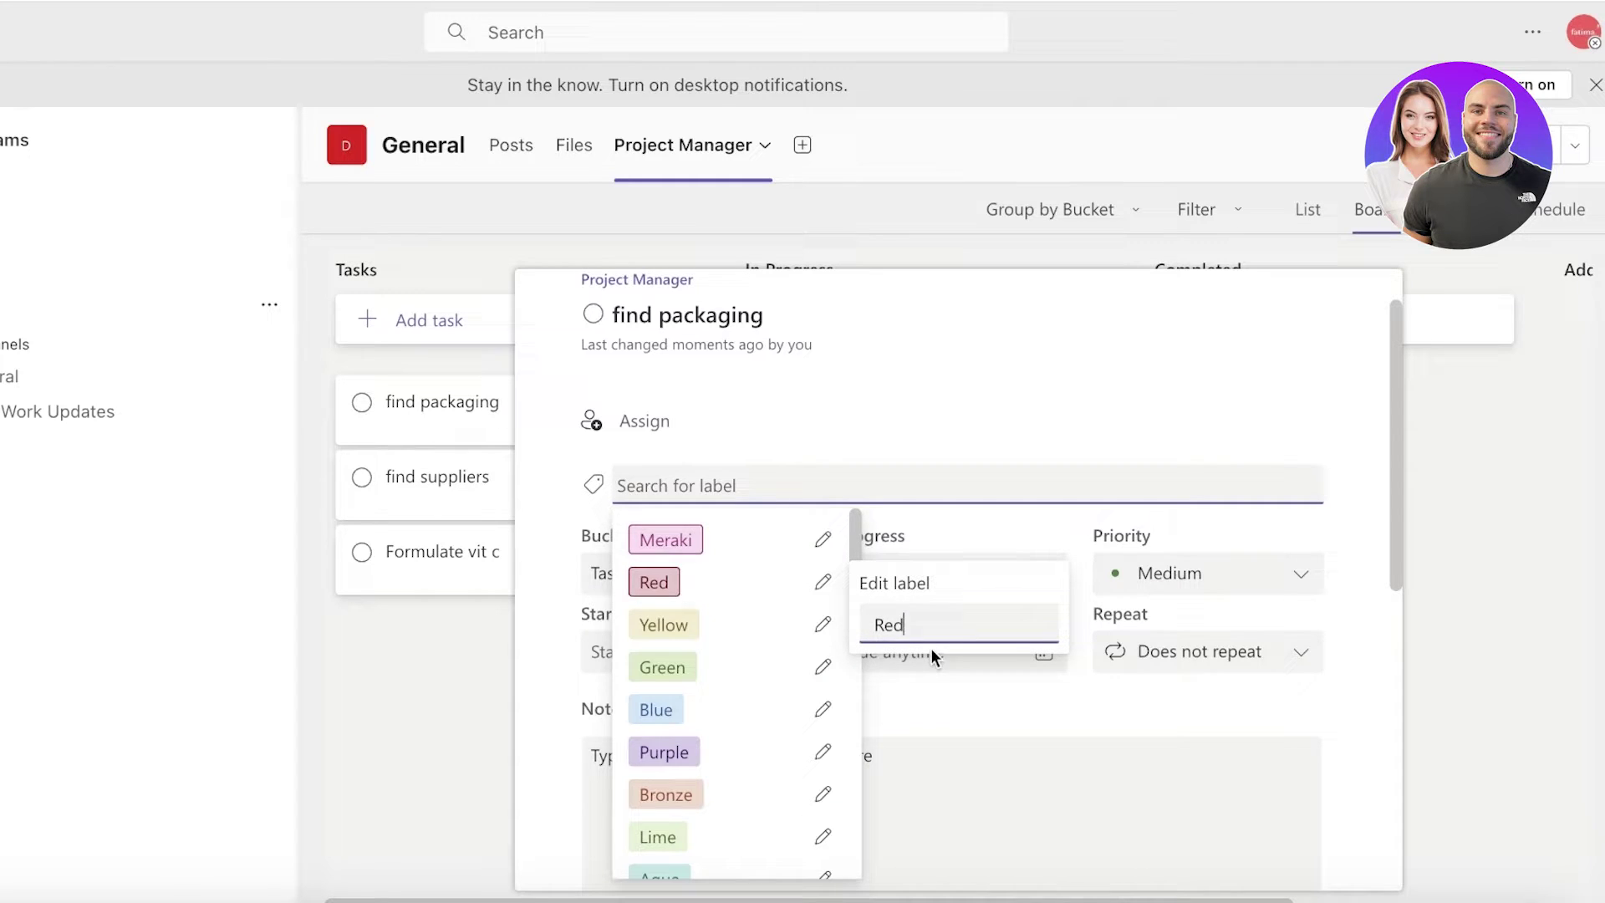
key("BackSpace")
key("BackSpace")
key("BackSpace")
key("Return")
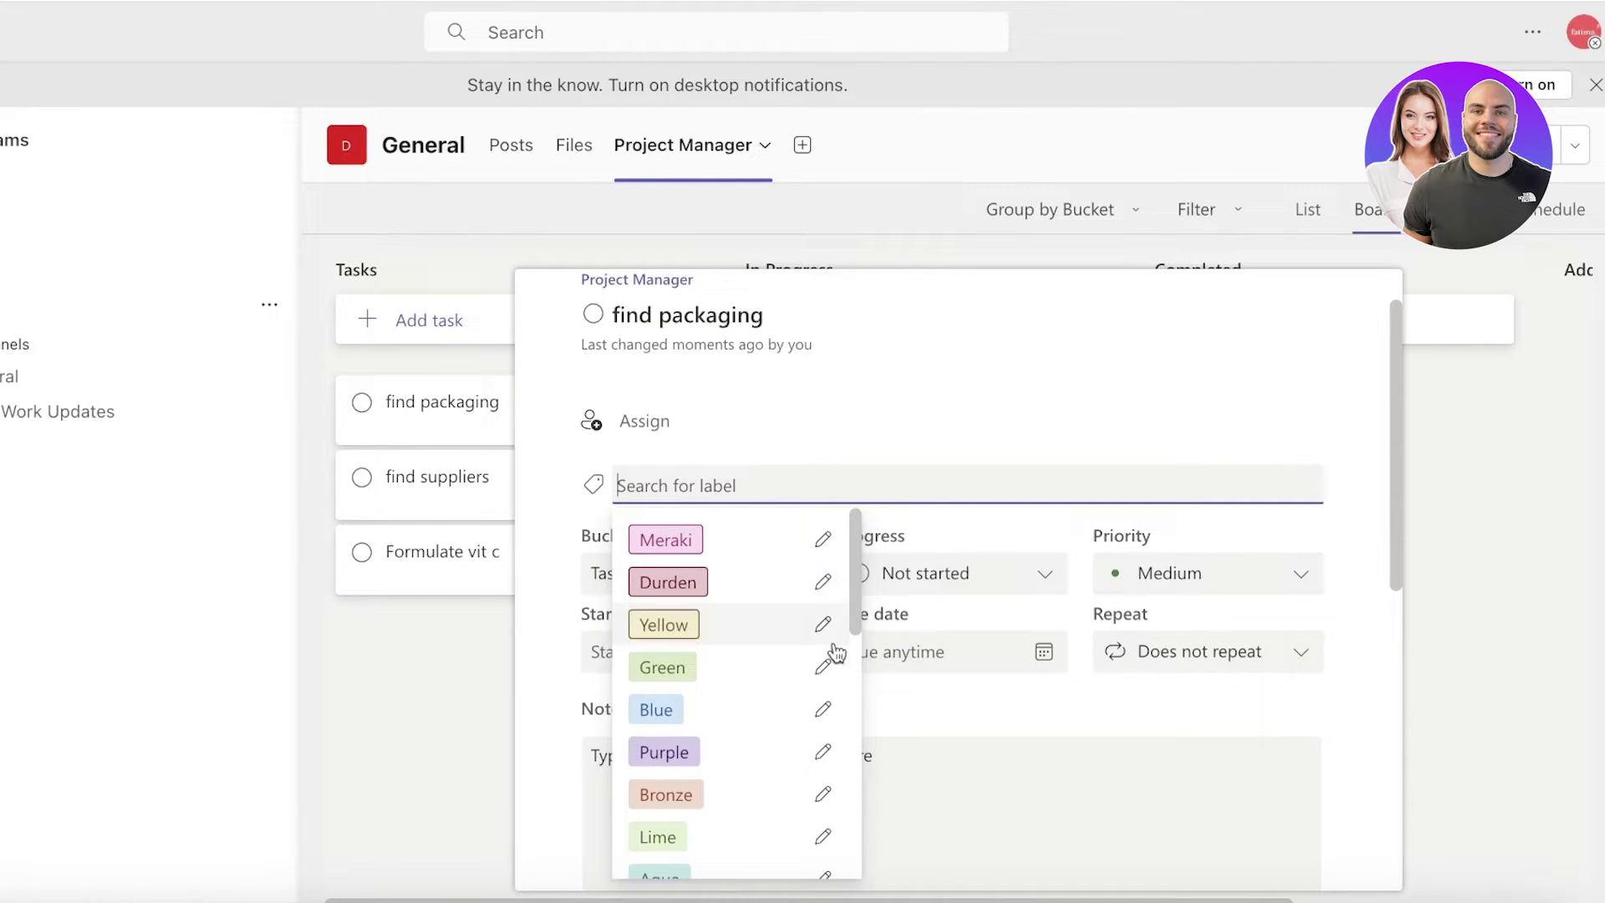
Apply the Meraki label to the find packaging and find suppliers tasks
left_click(665, 539)
left_click(403, 655)
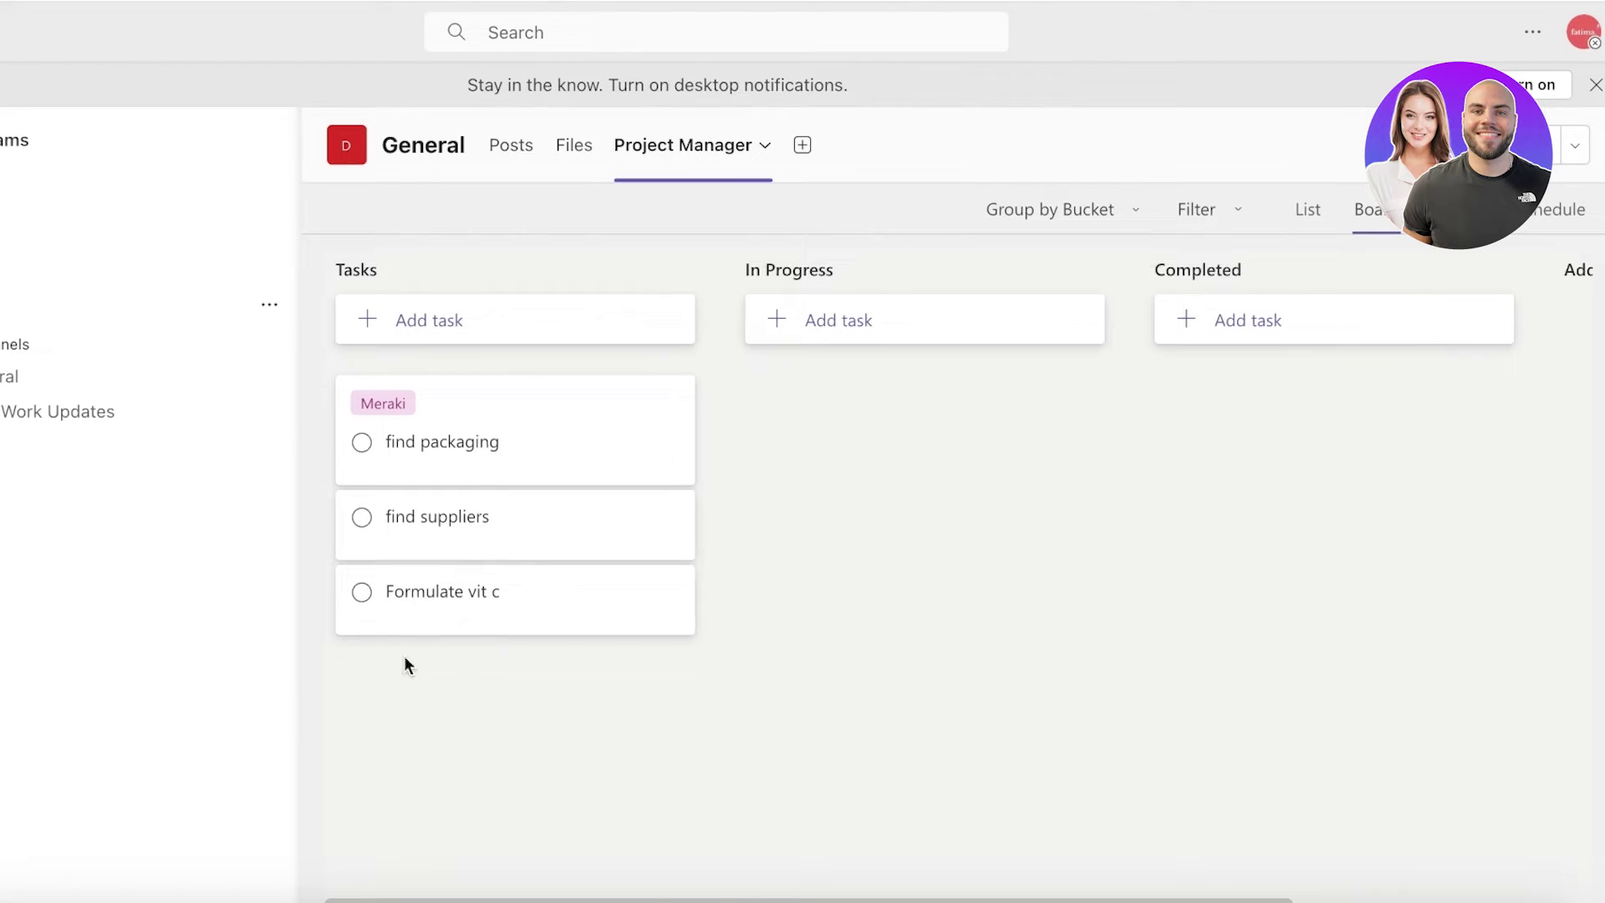
left_click(433, 548)
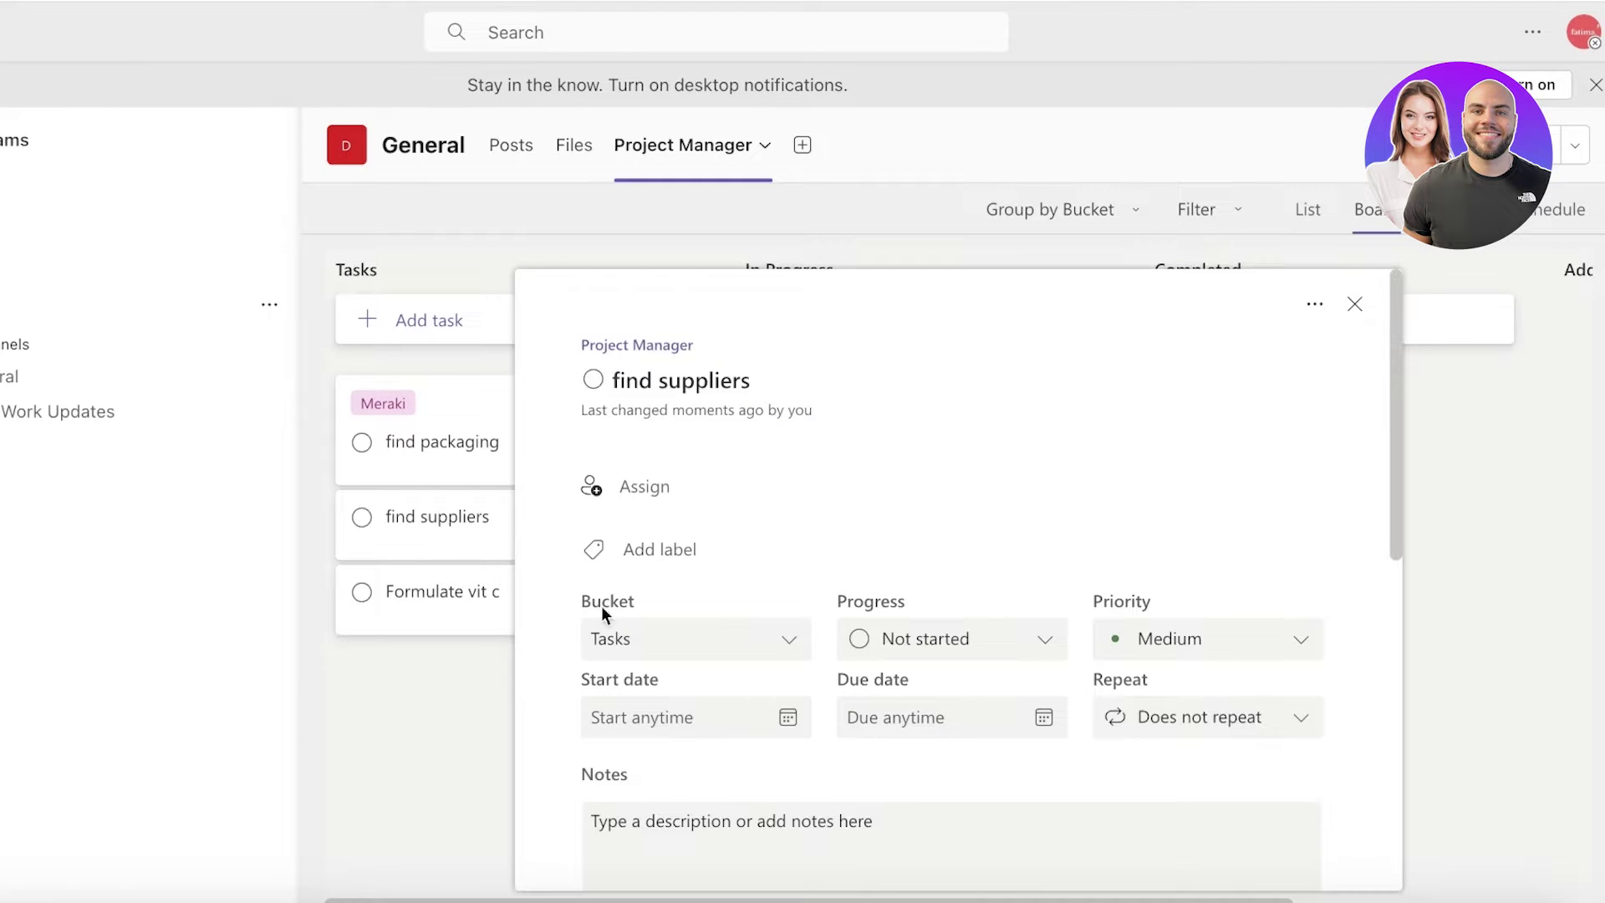
left_click(660, 556)
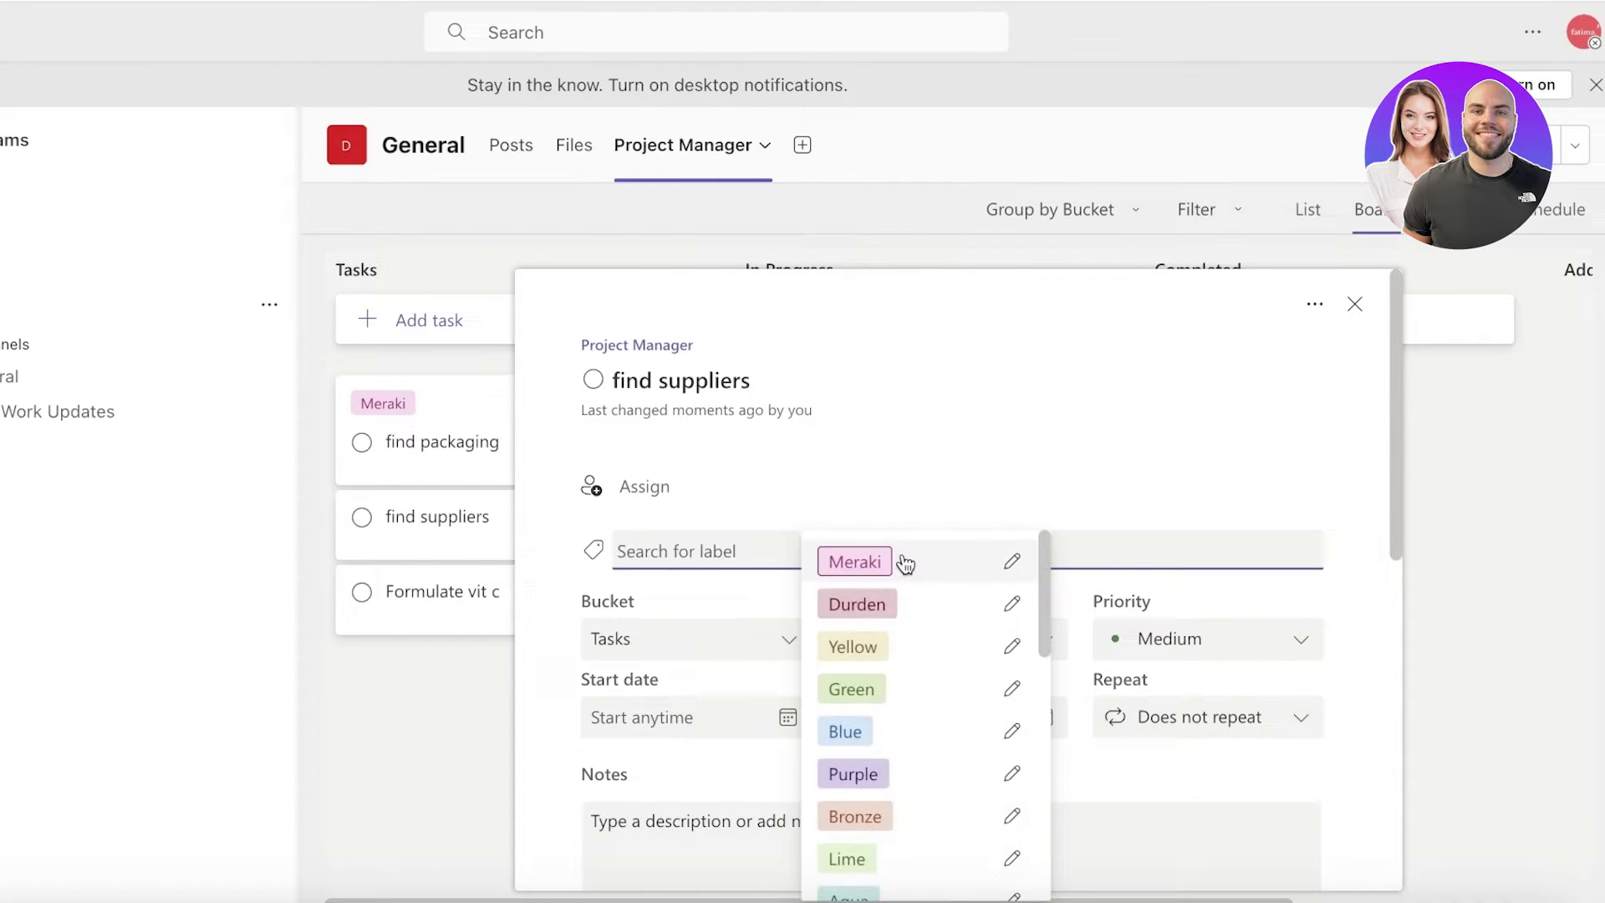
left_click(879, 562)
left_click(364, 689)
Apply the Durden label to the Formulate vit c task and close its details
left_click(423, 630)
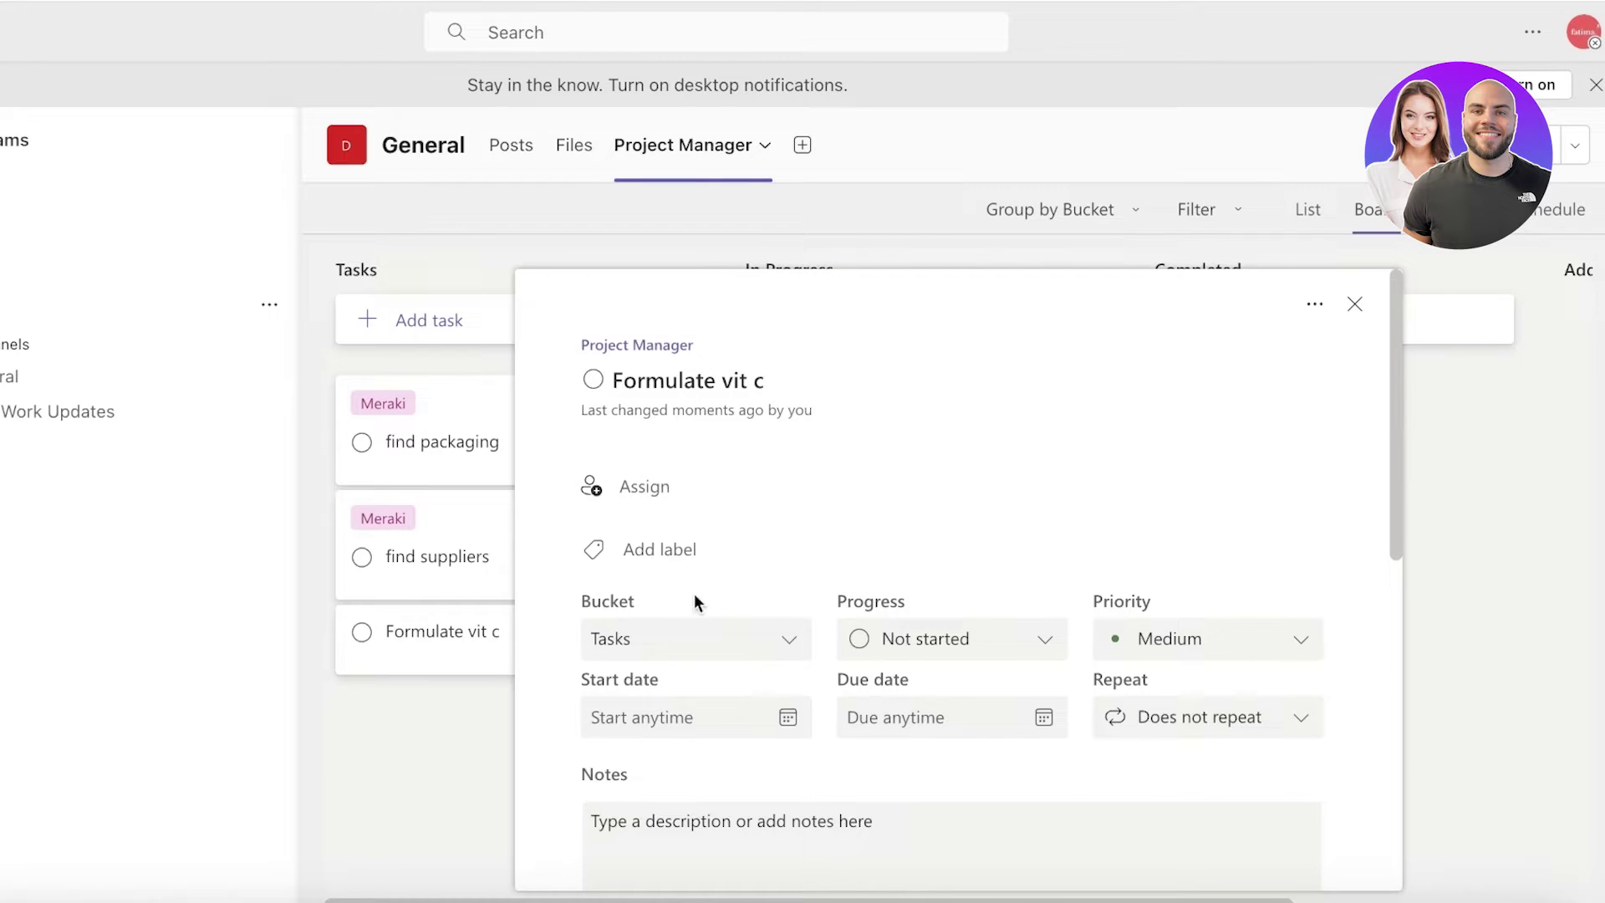
left_click(669, 552)
left_click(891, 608)
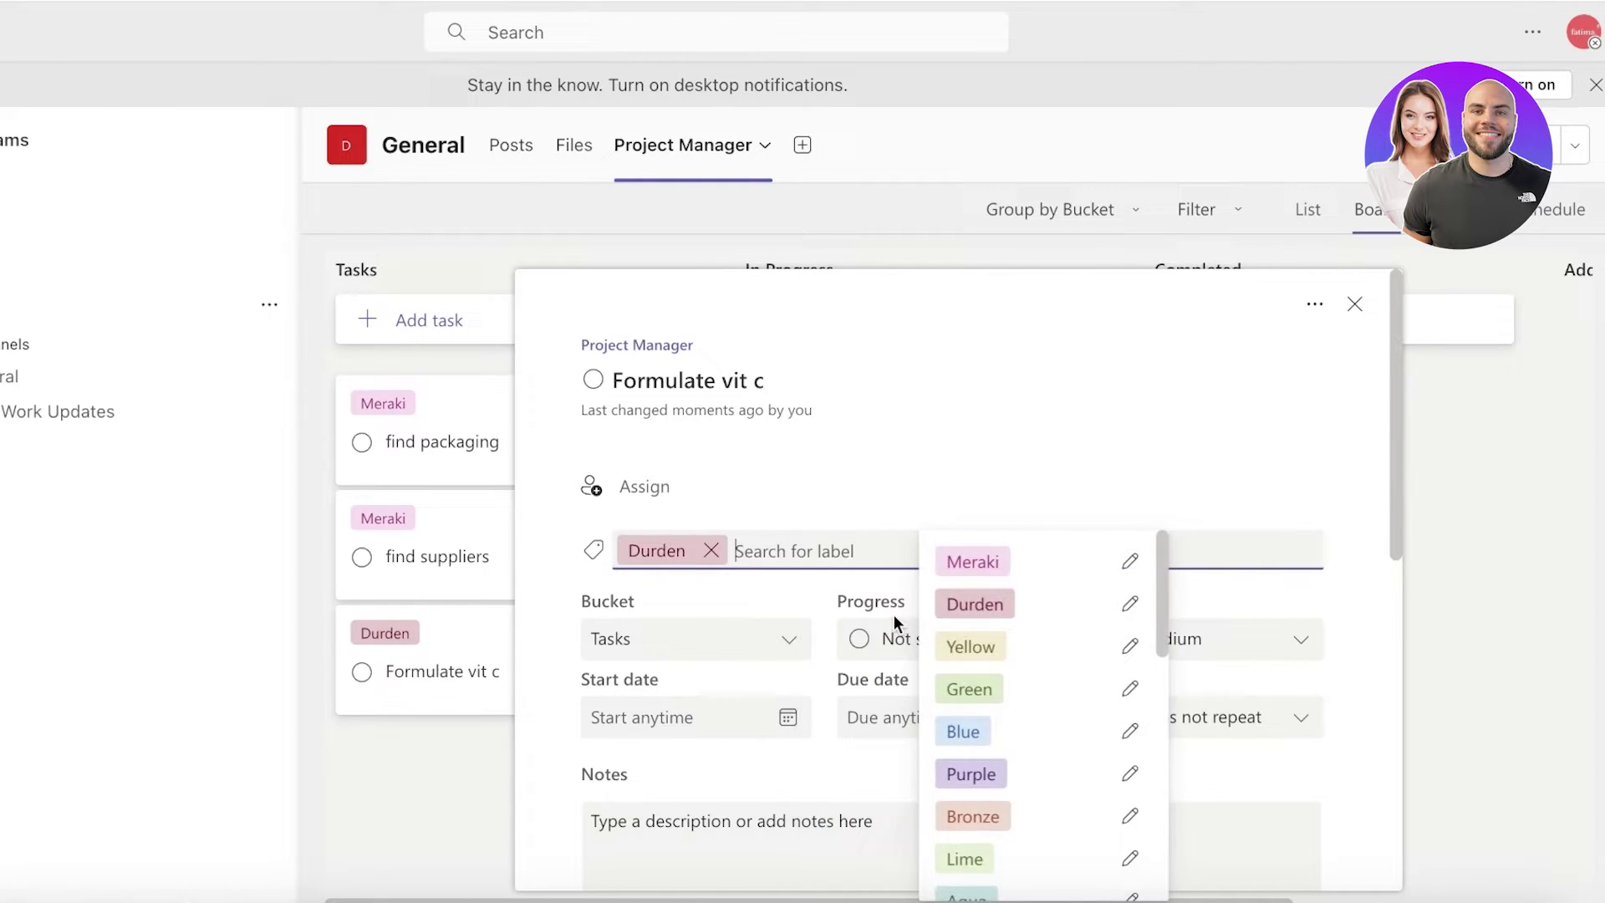
left_click(1542, 473)
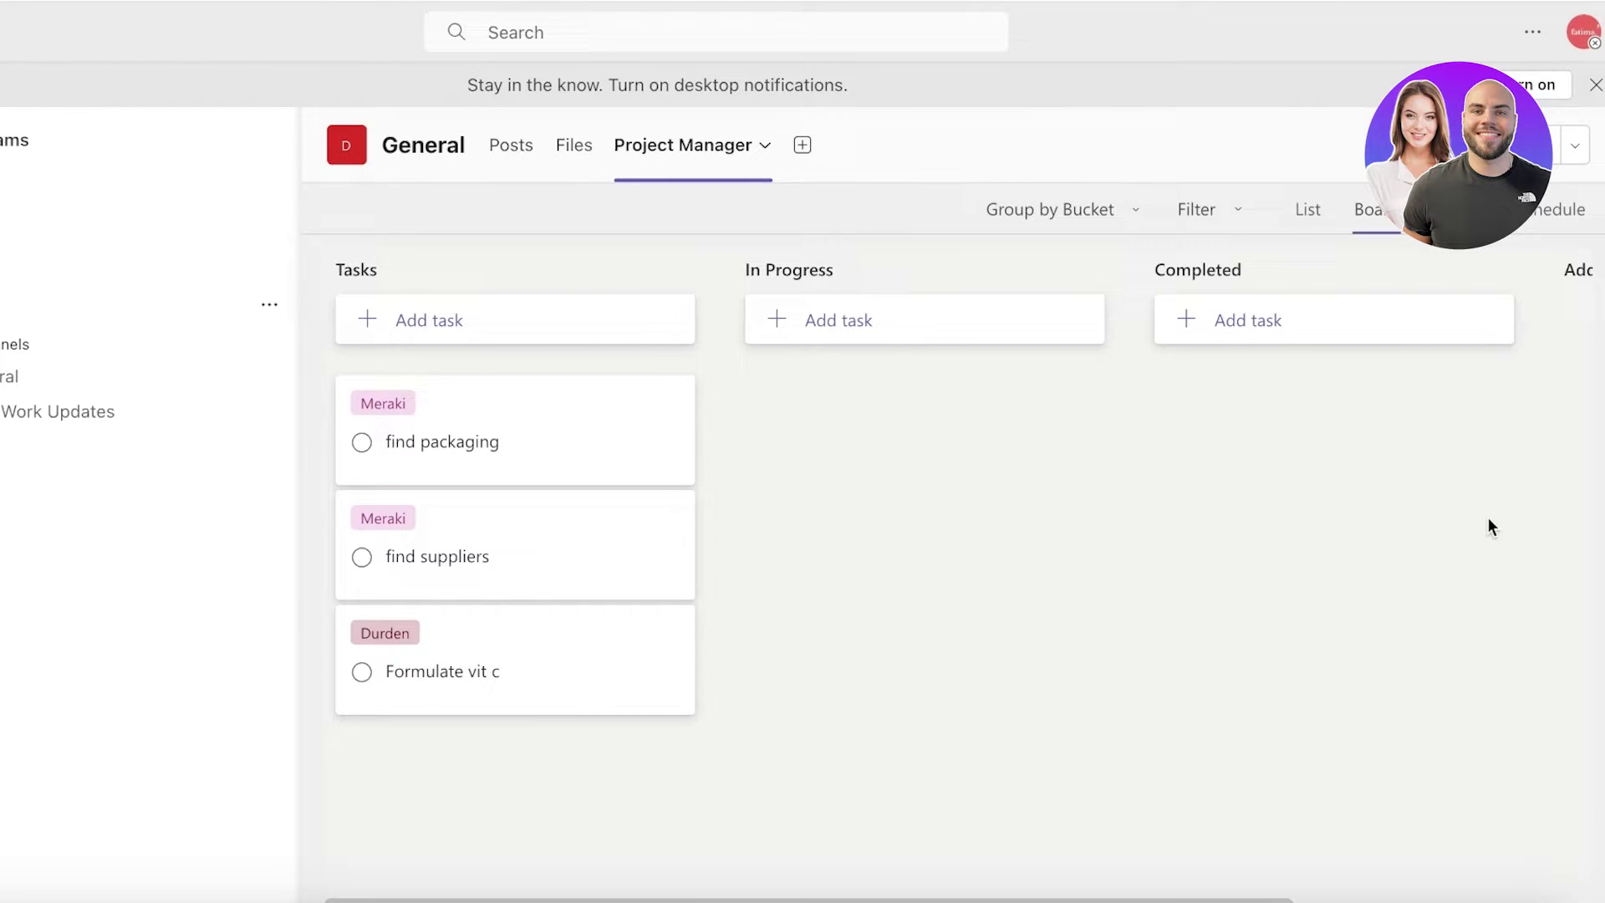
Look at the find packaging task's details, and move the find suppliers task to the In Progress bucket
left_click(523, 441)
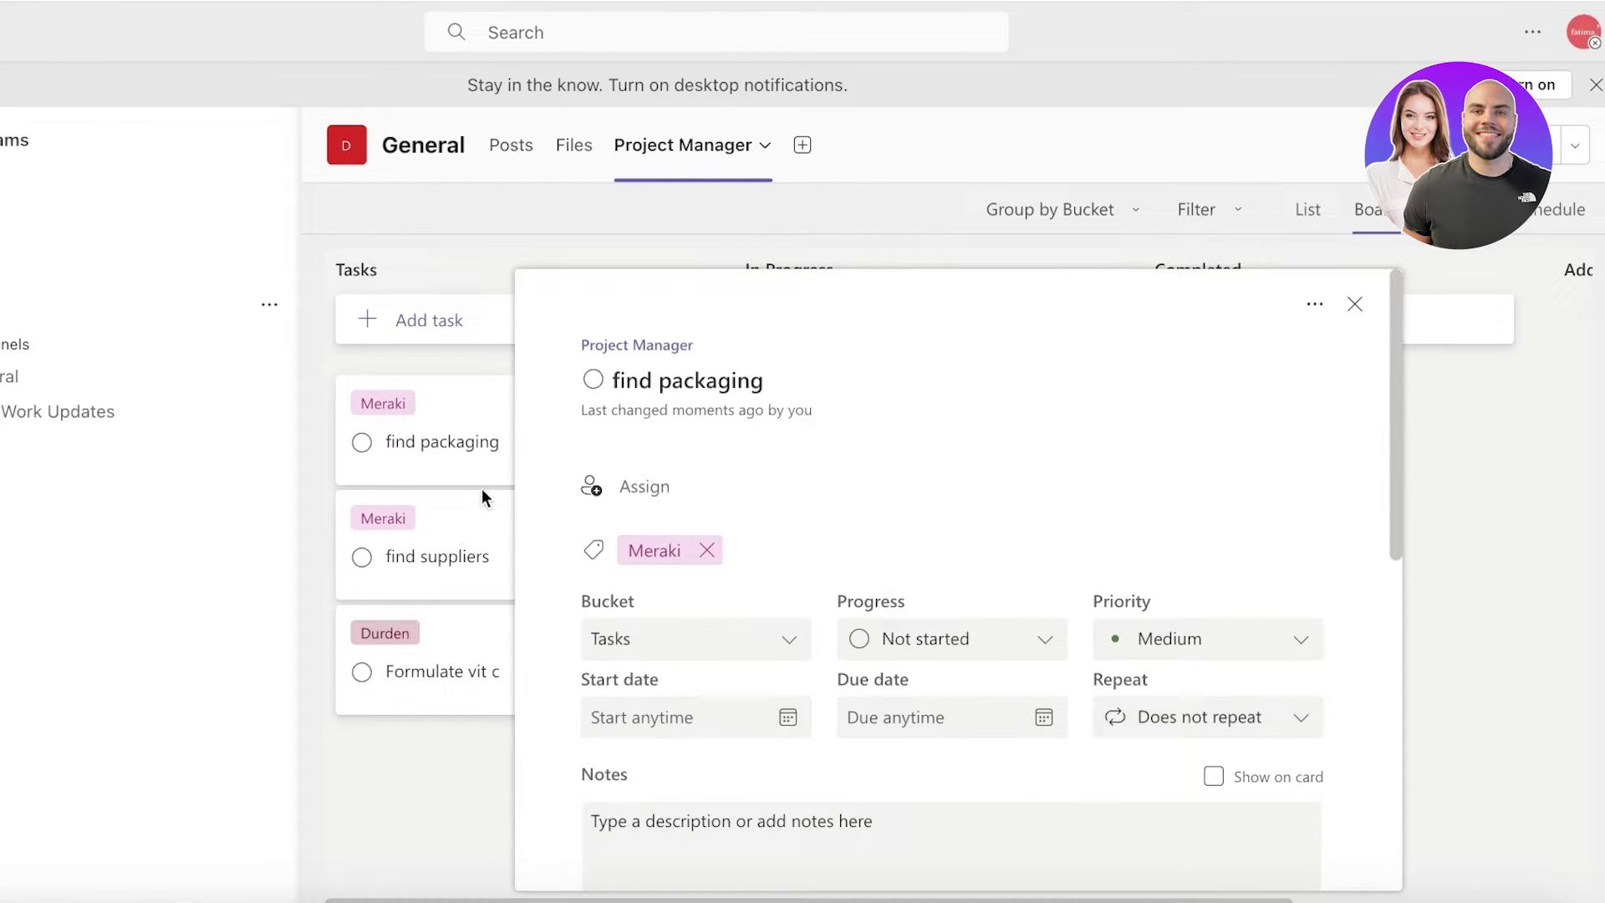
left_click(1355, 303)
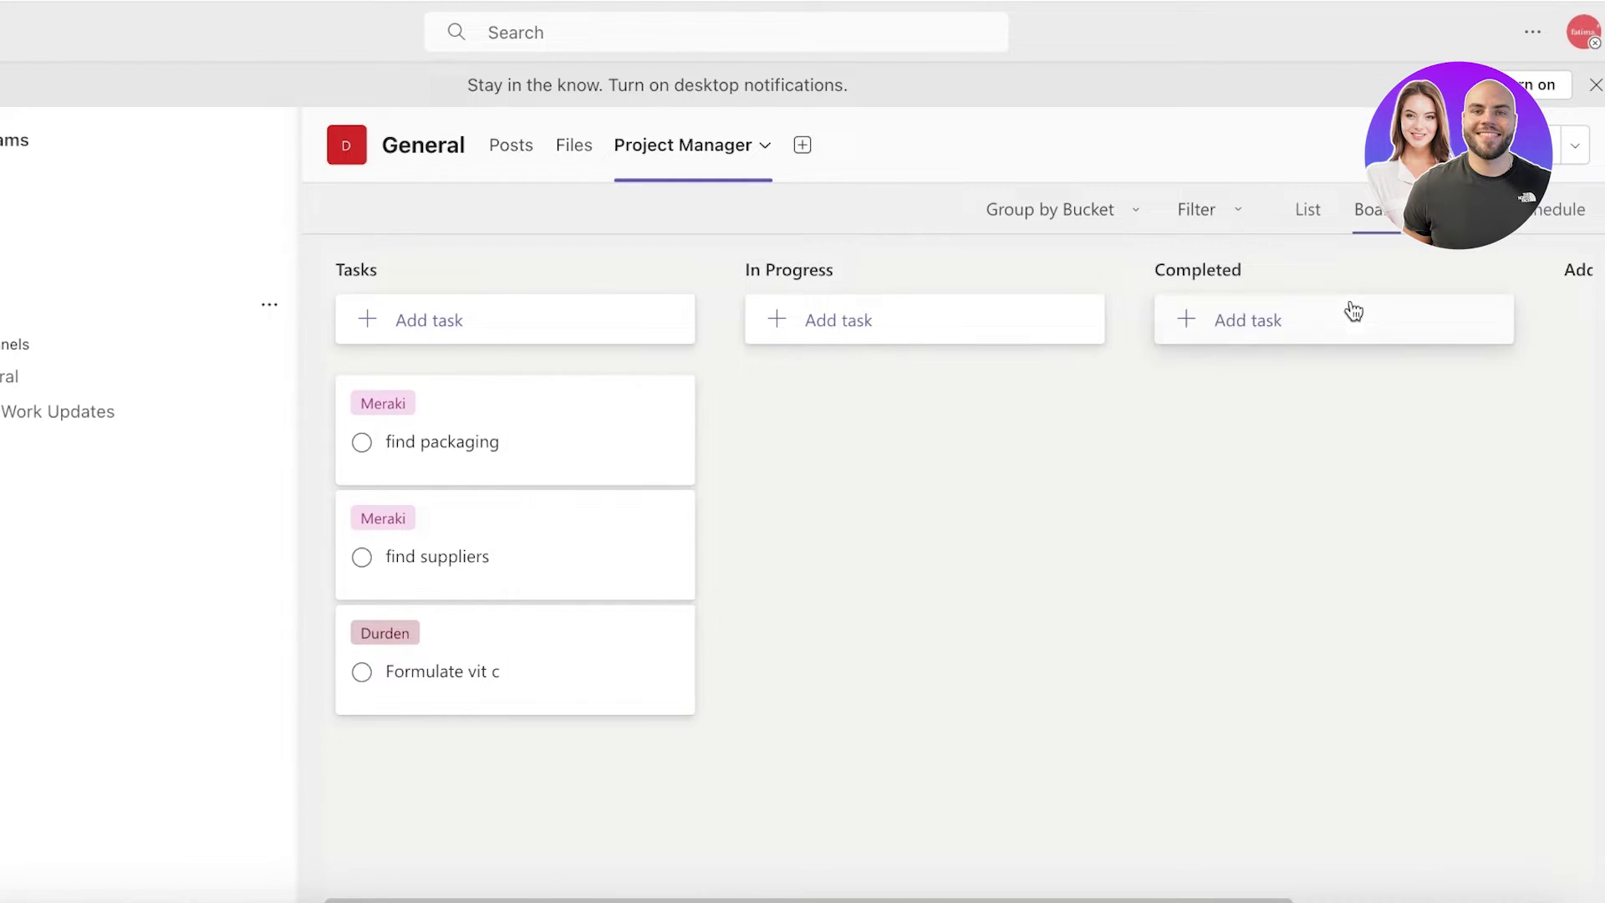
left_click_drag(405, 602, 889, 379)
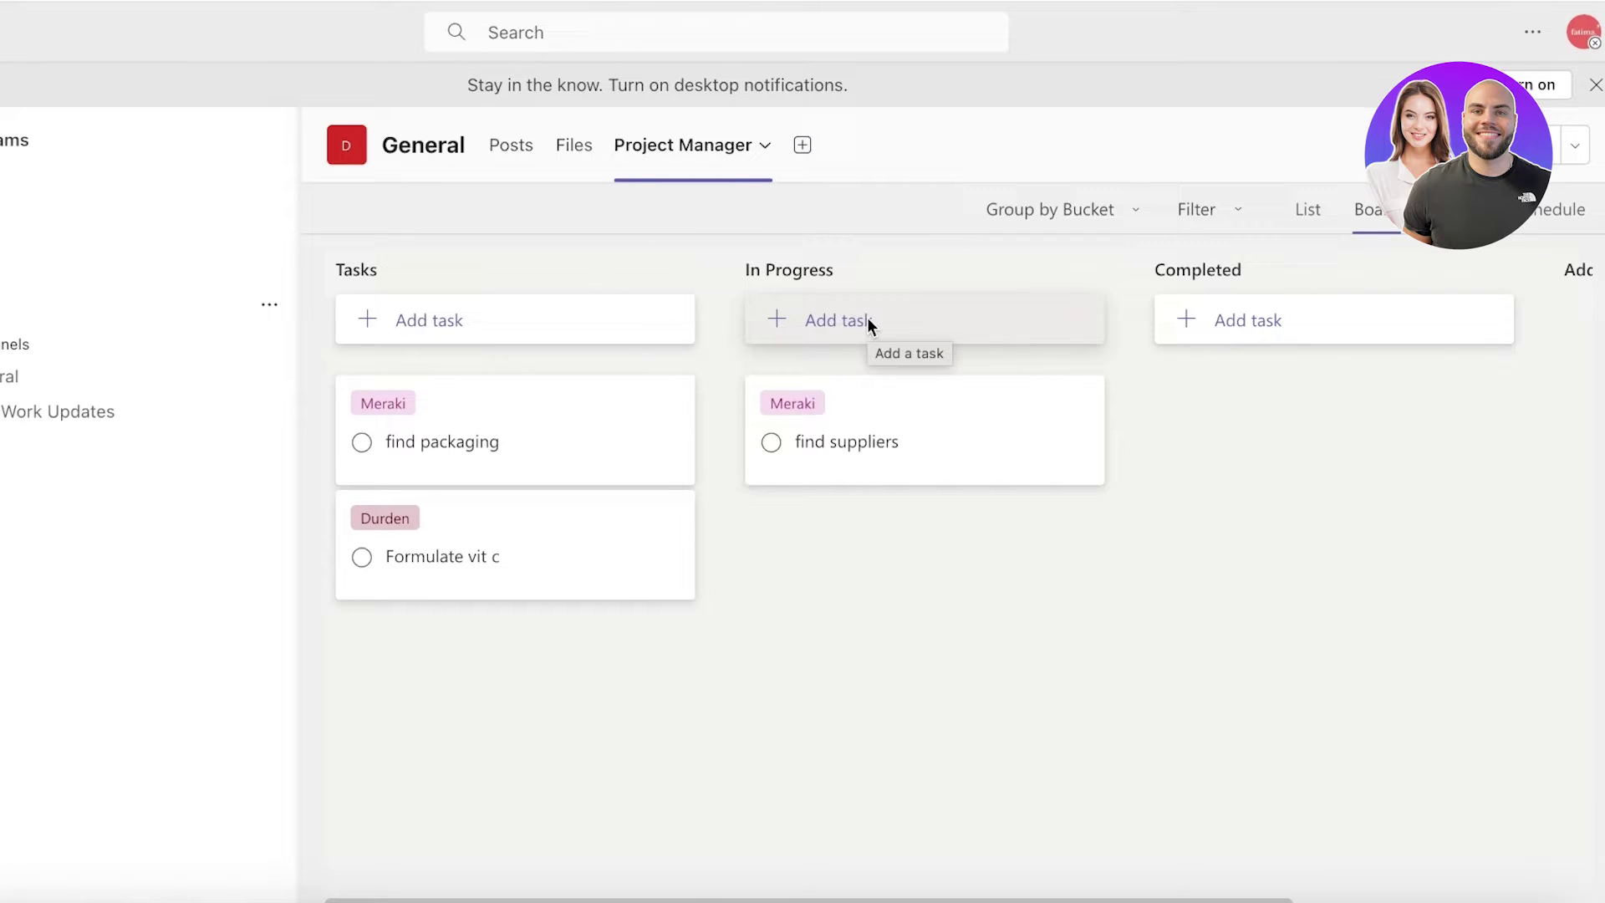
In the schedule view, set the find packaging task's due date to 24/02/2024 and start date to 22/02/2024, and close its details
left_click(1595, 205)
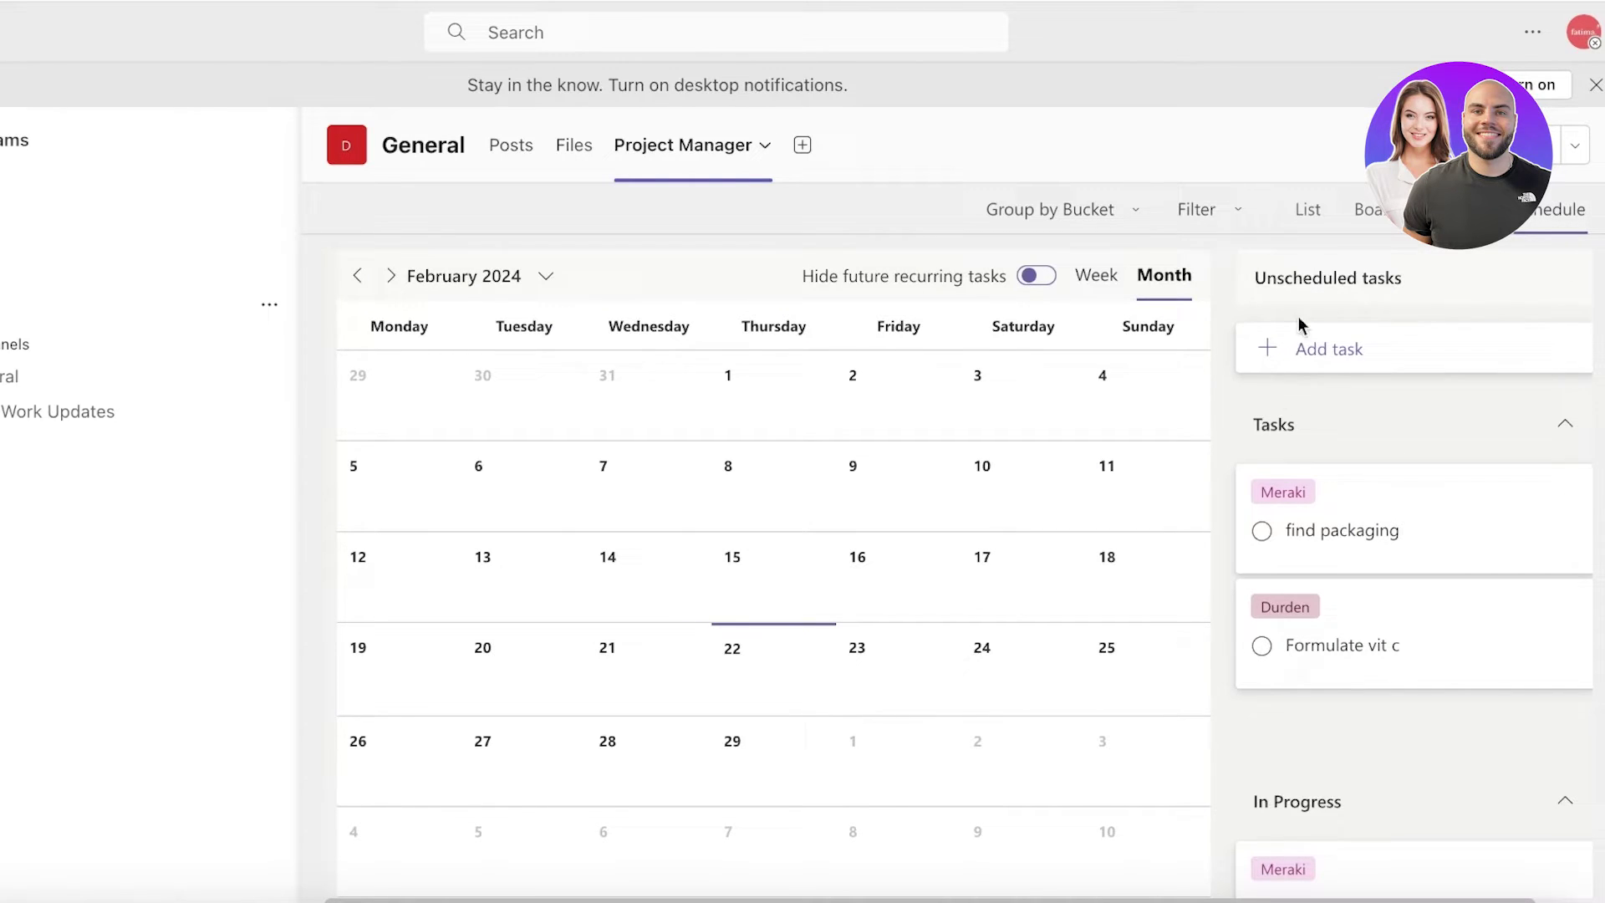
scroll(1411, 539, "down", 3)
scroll(1351, 645, "up", 3)
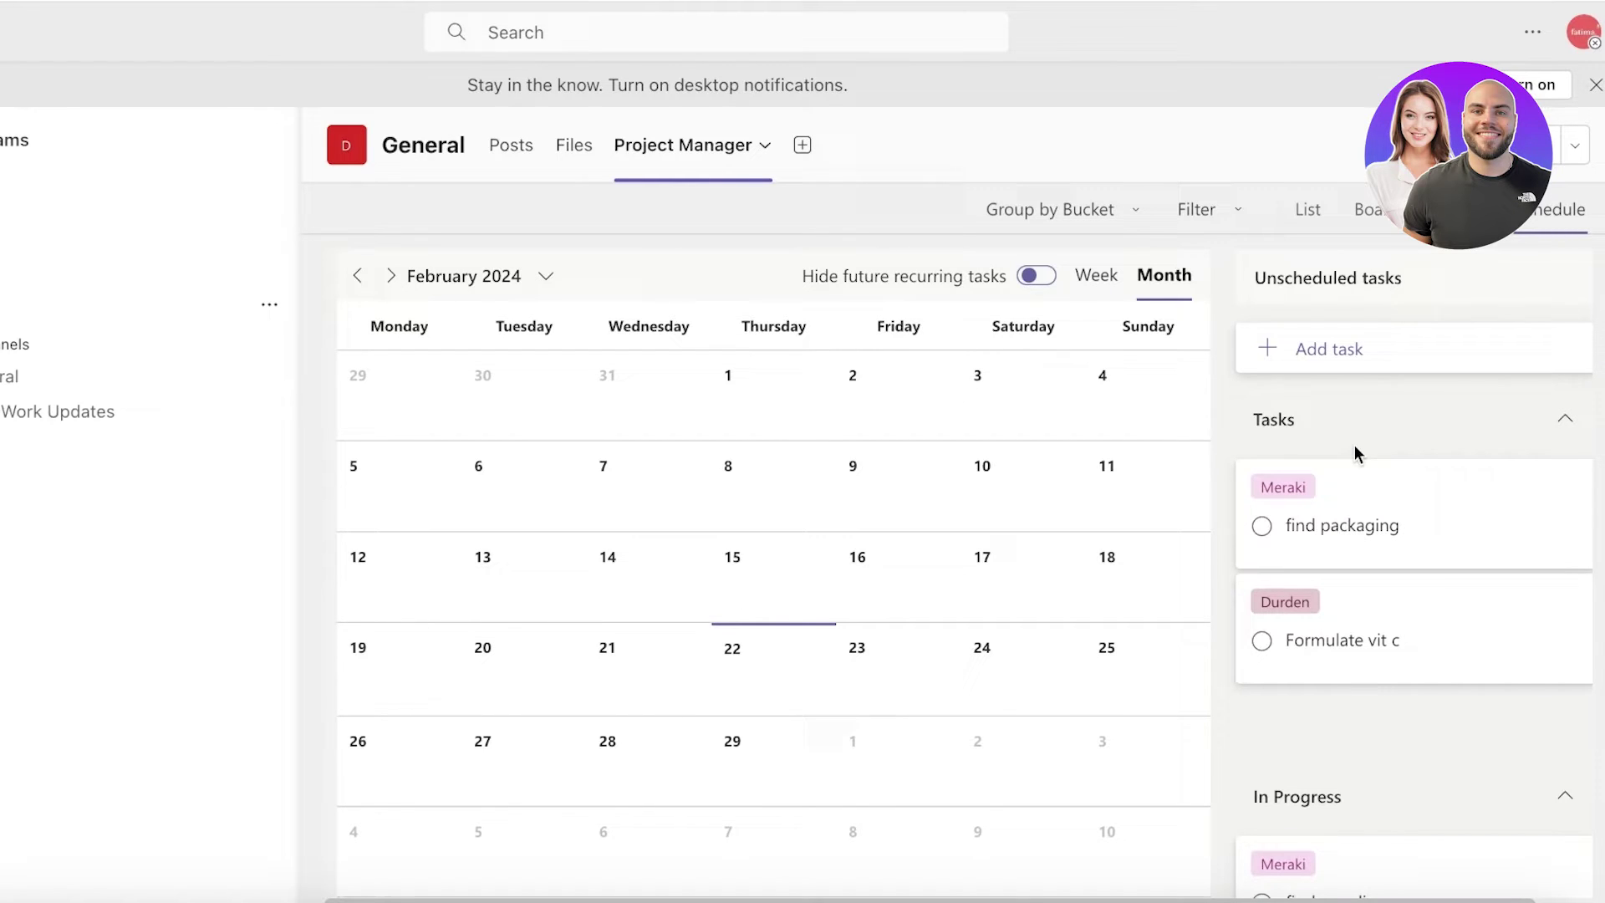
left_click(1370, 515)
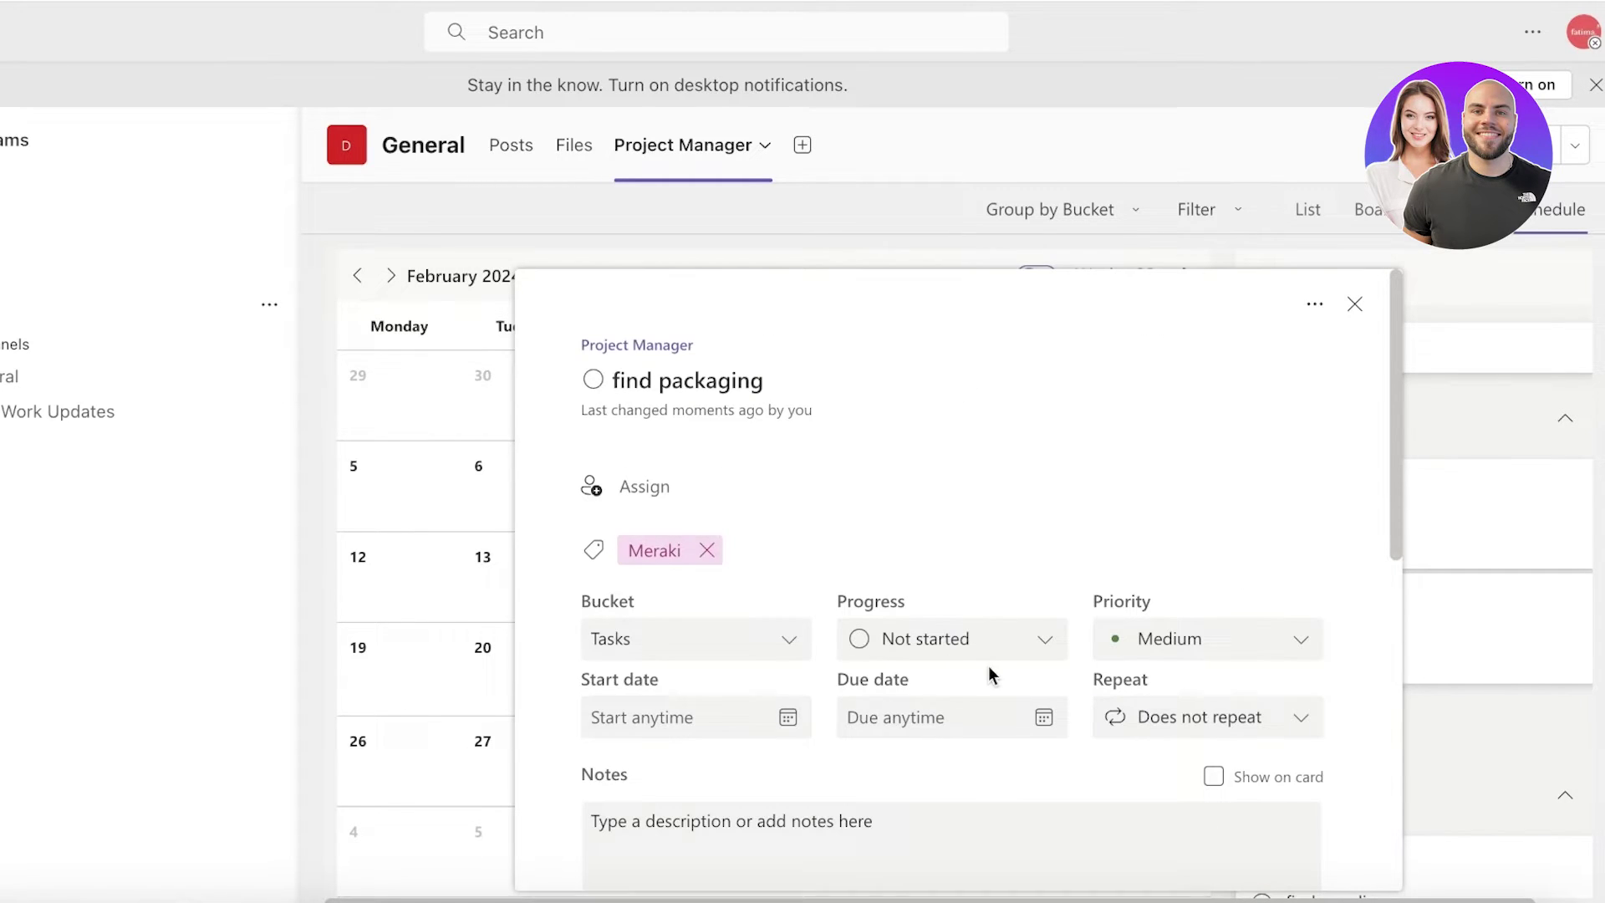
left_click(911, 717)
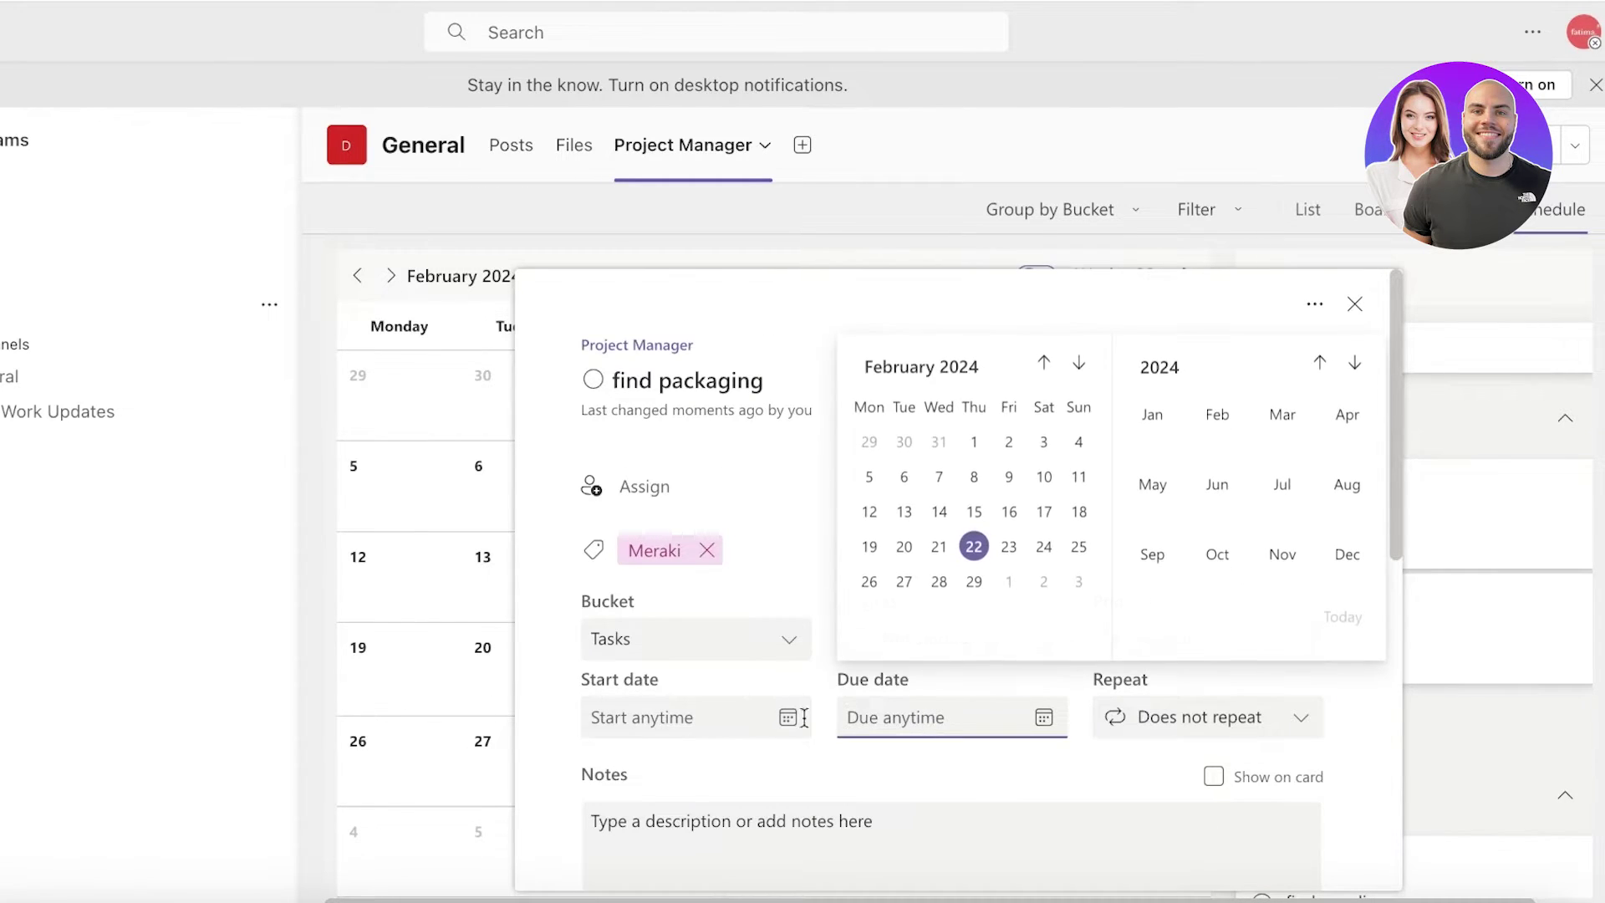
left_click(1044, 547)
left_click(742, 725)
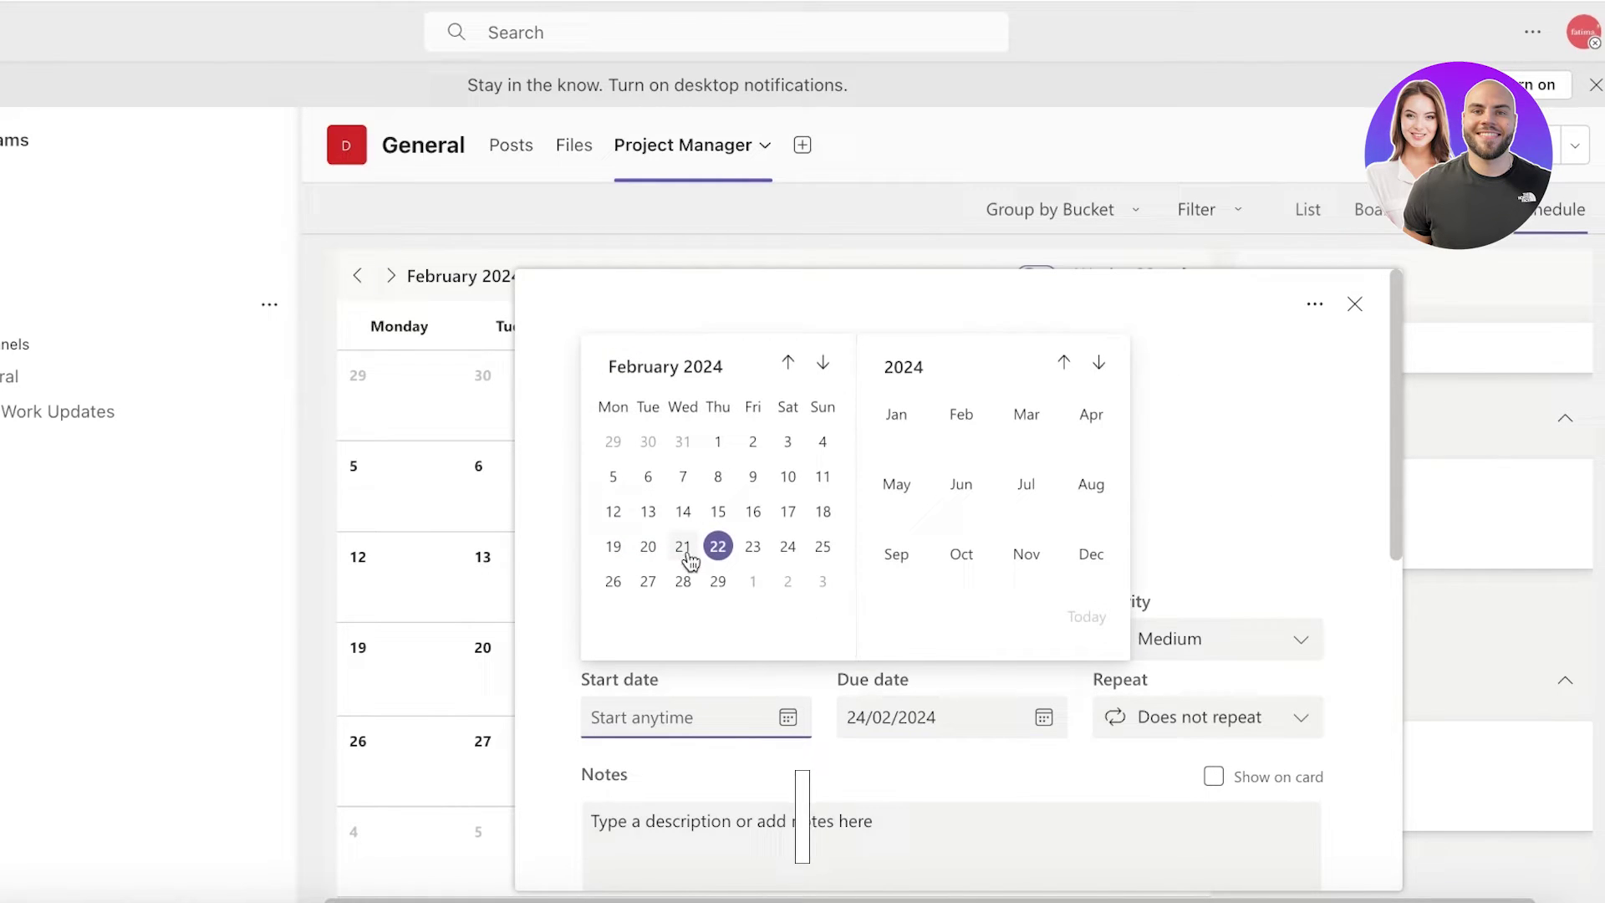
left_click(718, 559)
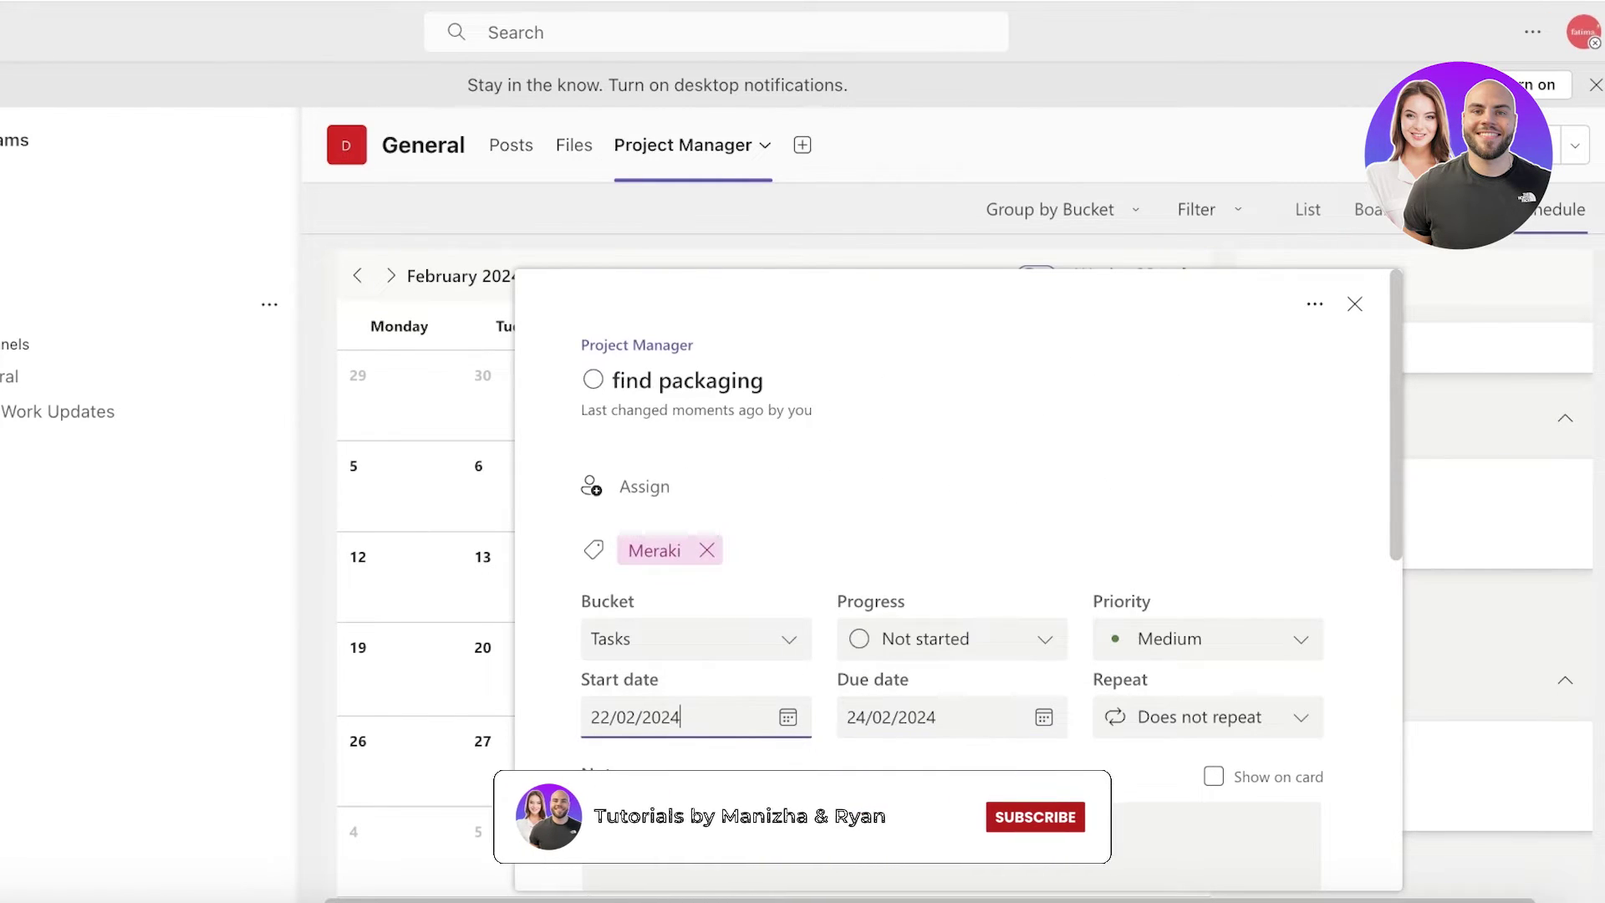
left_click(1355, 303)
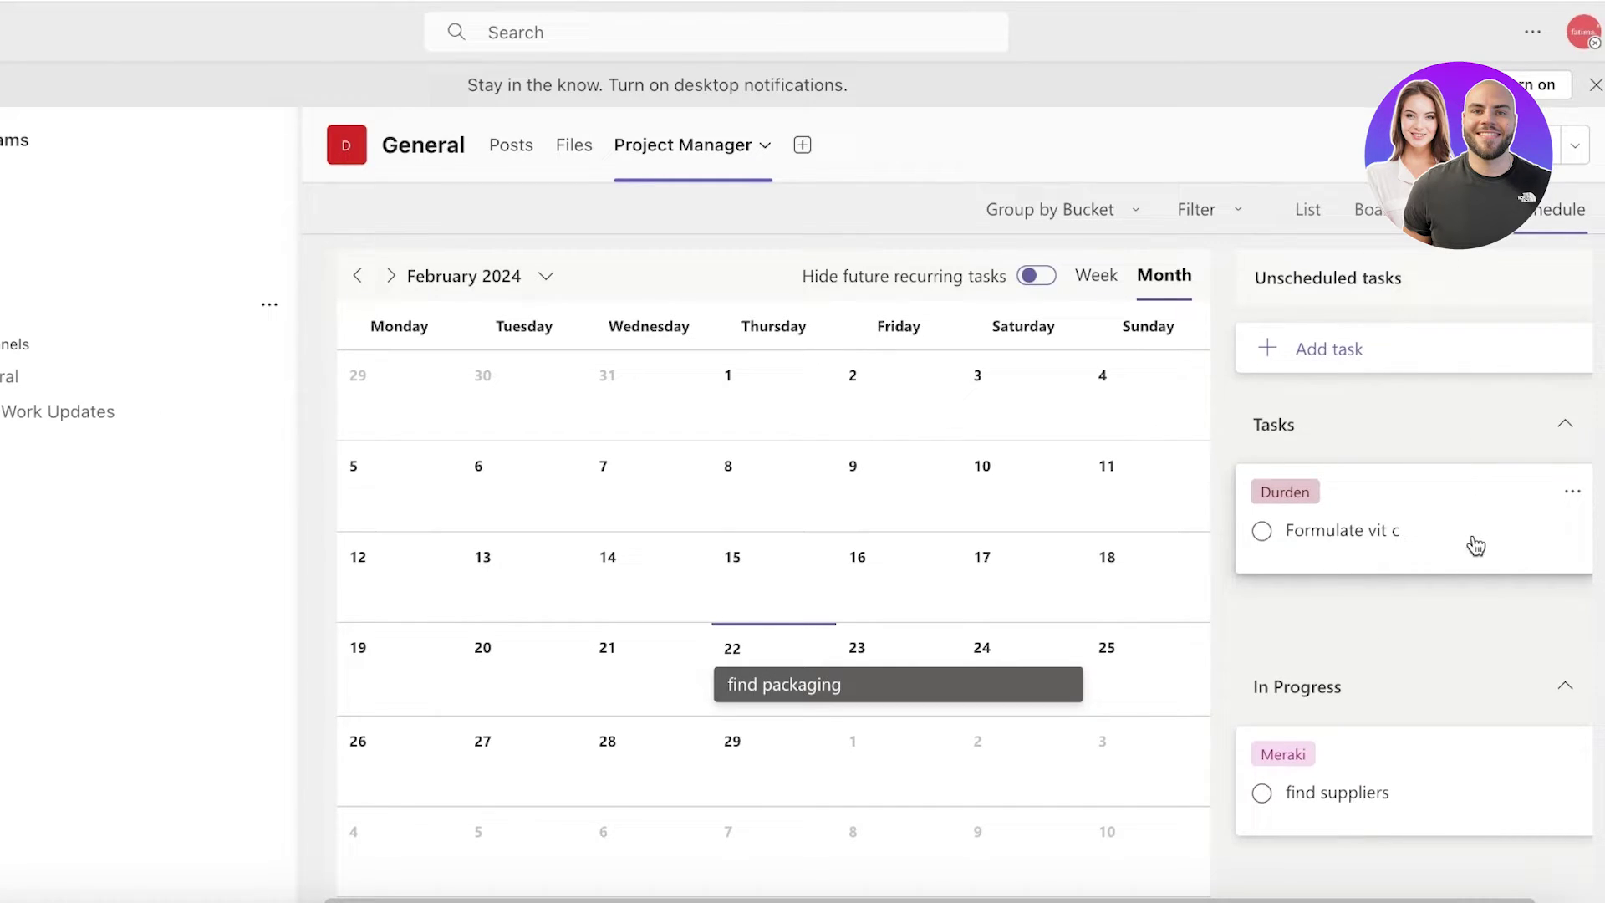
Schedule the Formulate vit c task on 27 February 2024 in the calendar, and check the weekly layout before returning to the monthly one
left_click_drag(1476, 546, 575, 775)
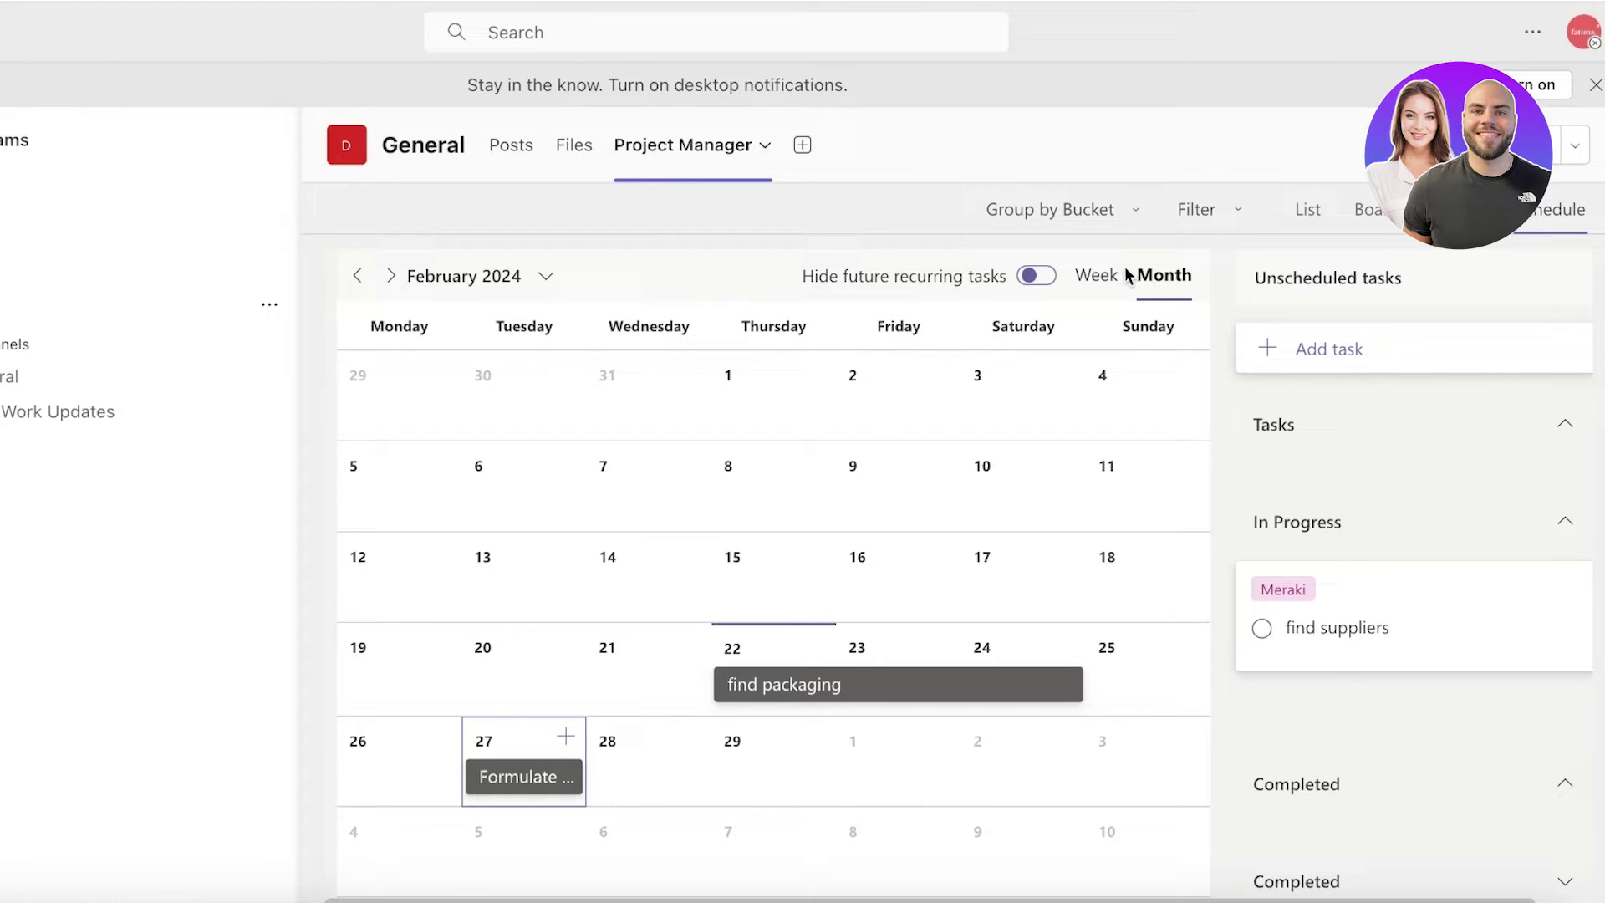
left_click(1096, 276)
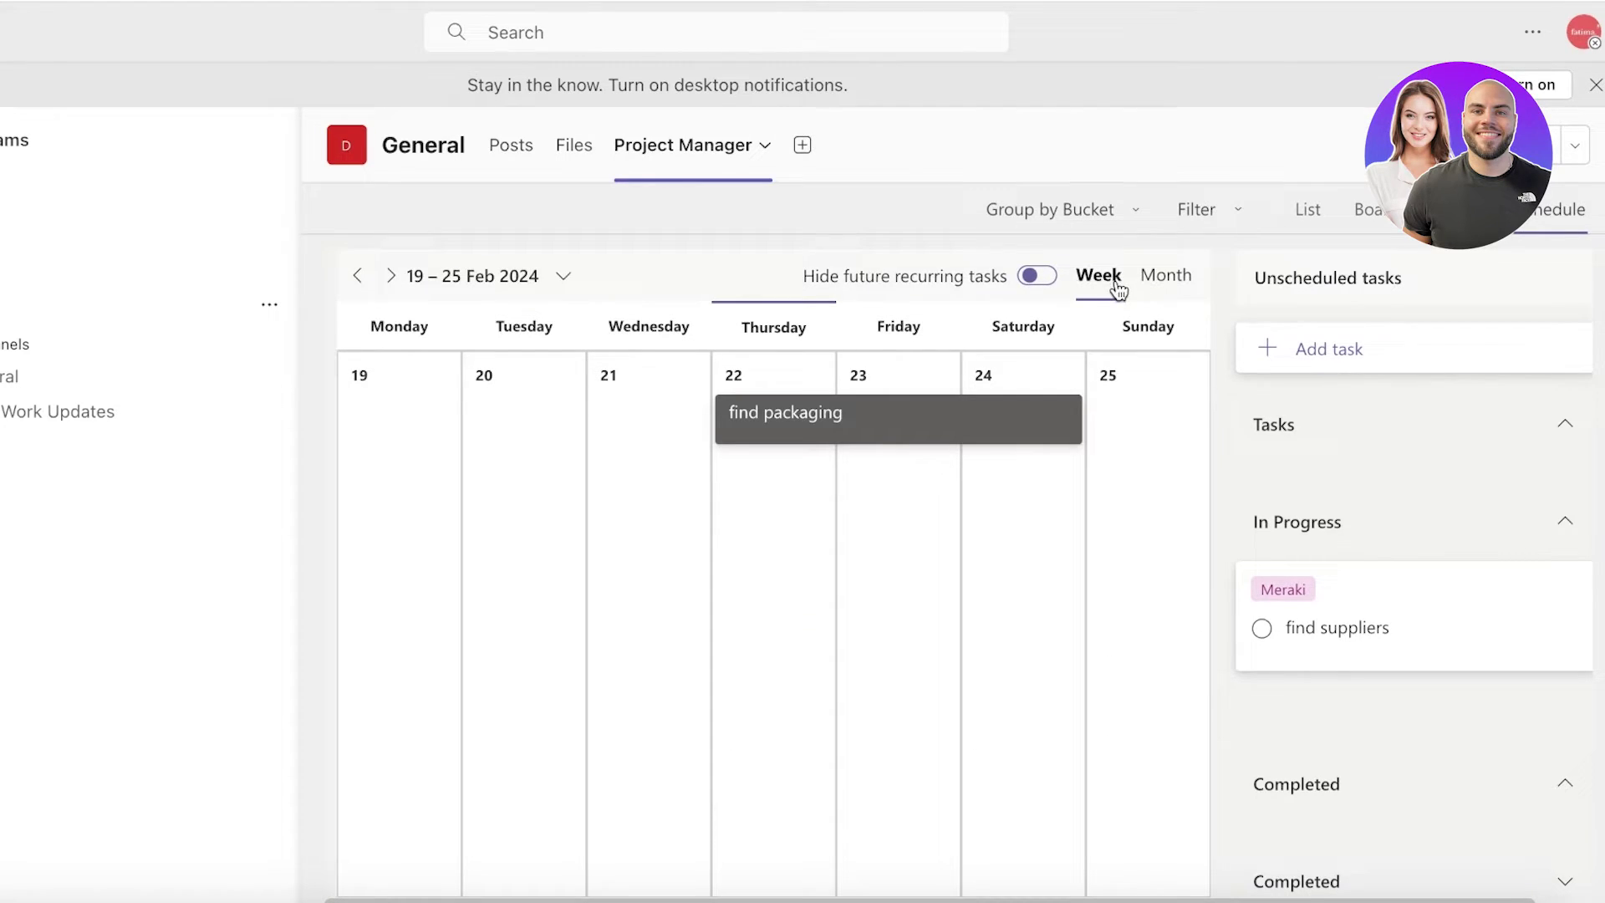
left_click(1157, 275)
Look at the scheduled tasks in the list view and return to the board view
left_click(1344, 219)
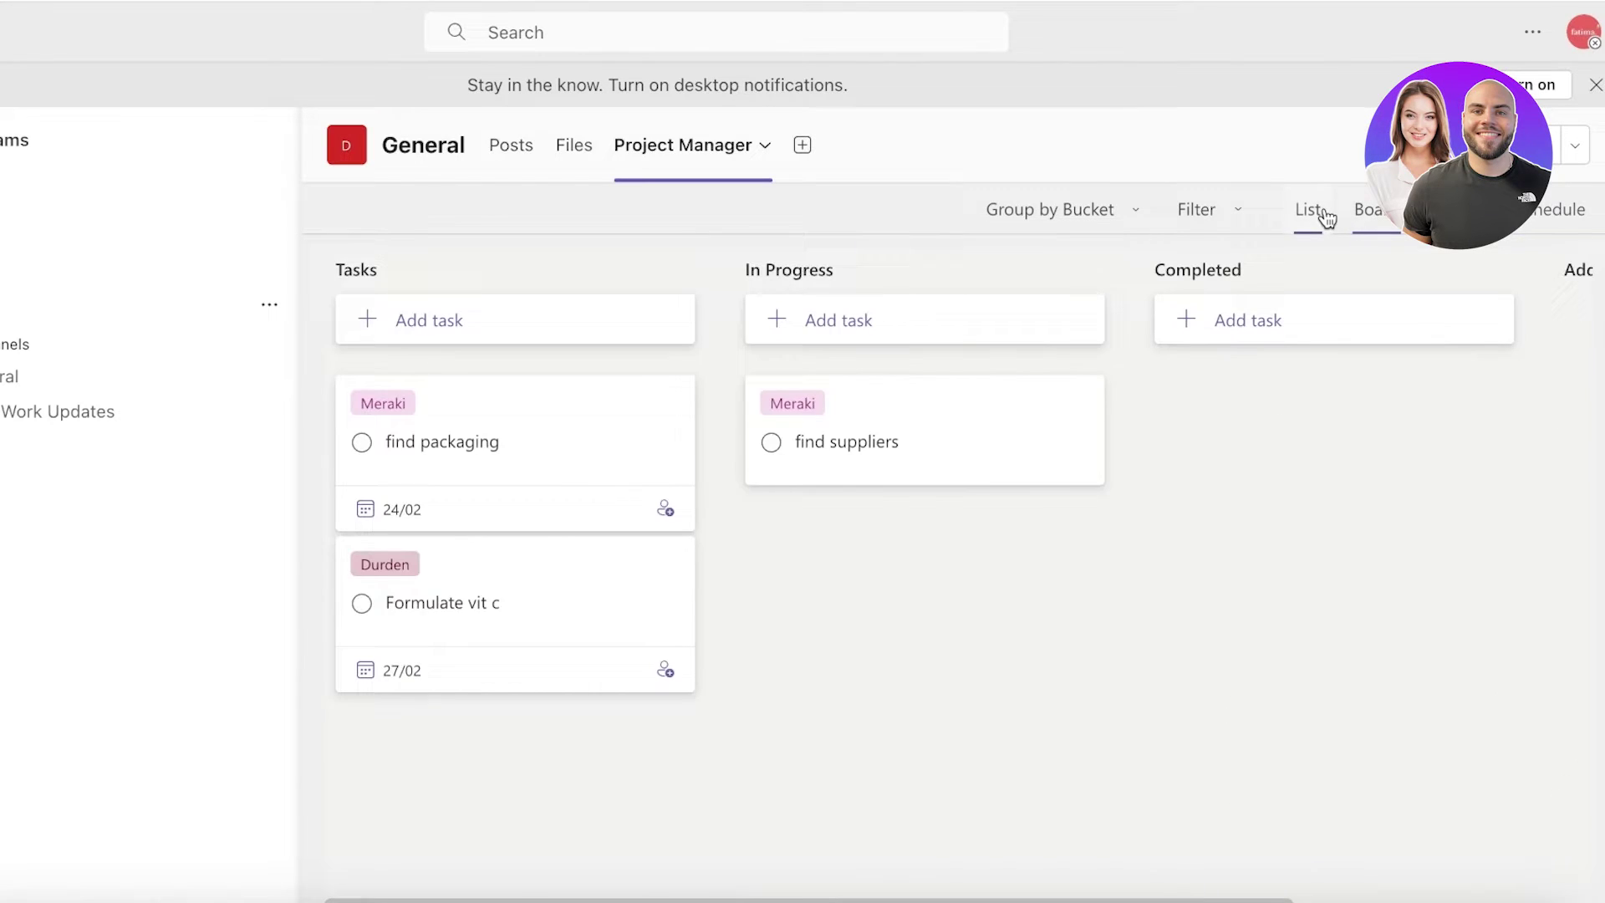
left_click(1310, 213)
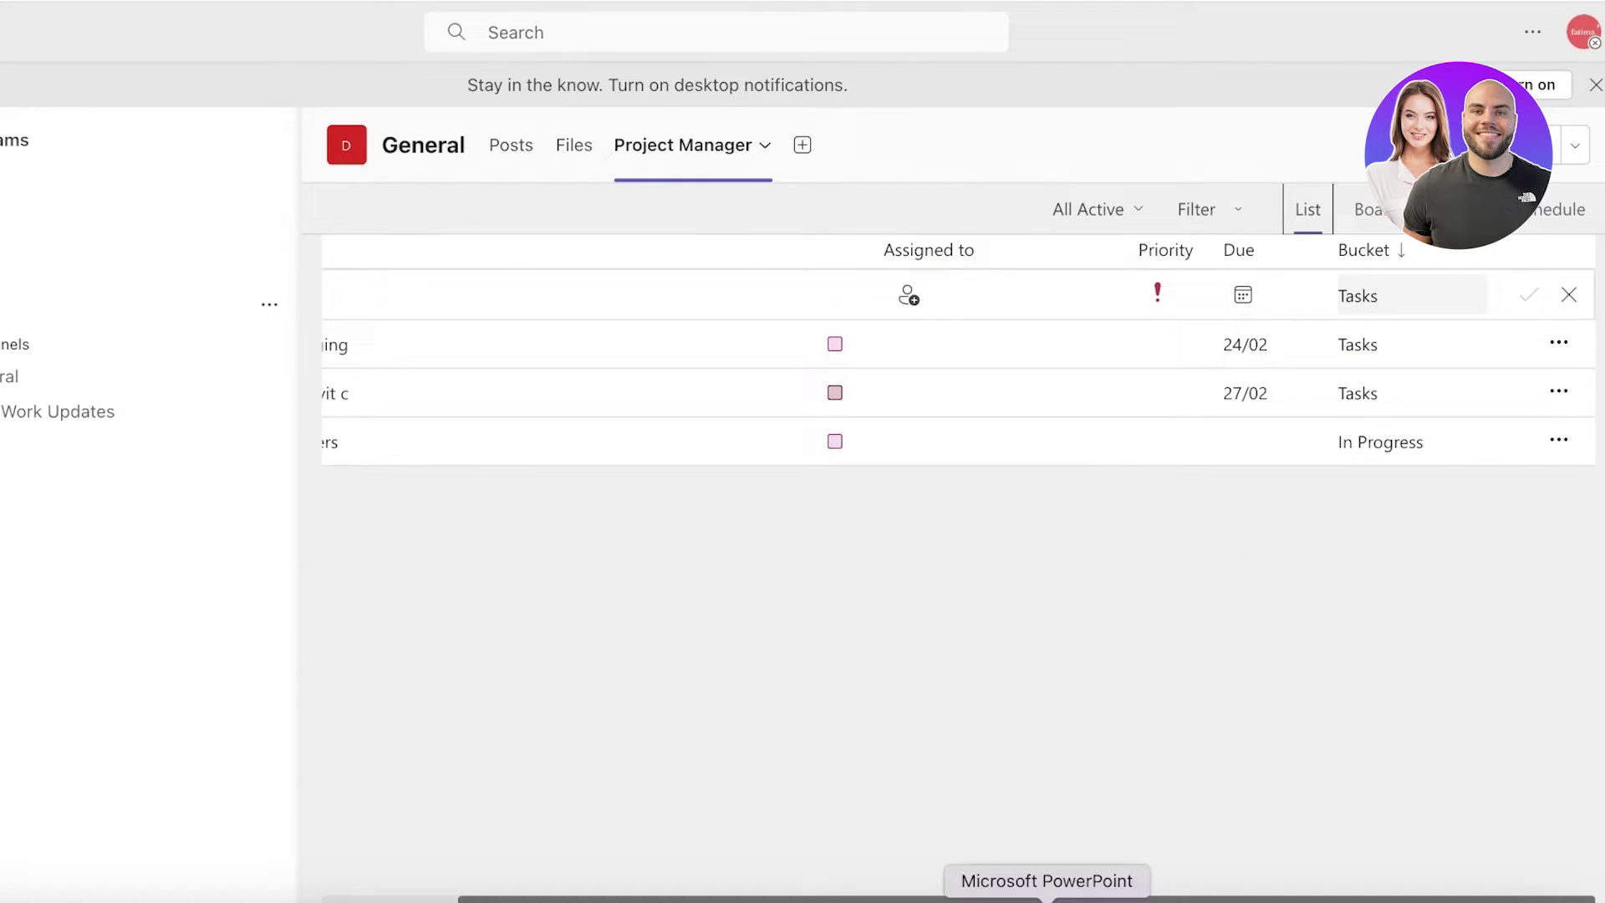
left_click(1363, 214)
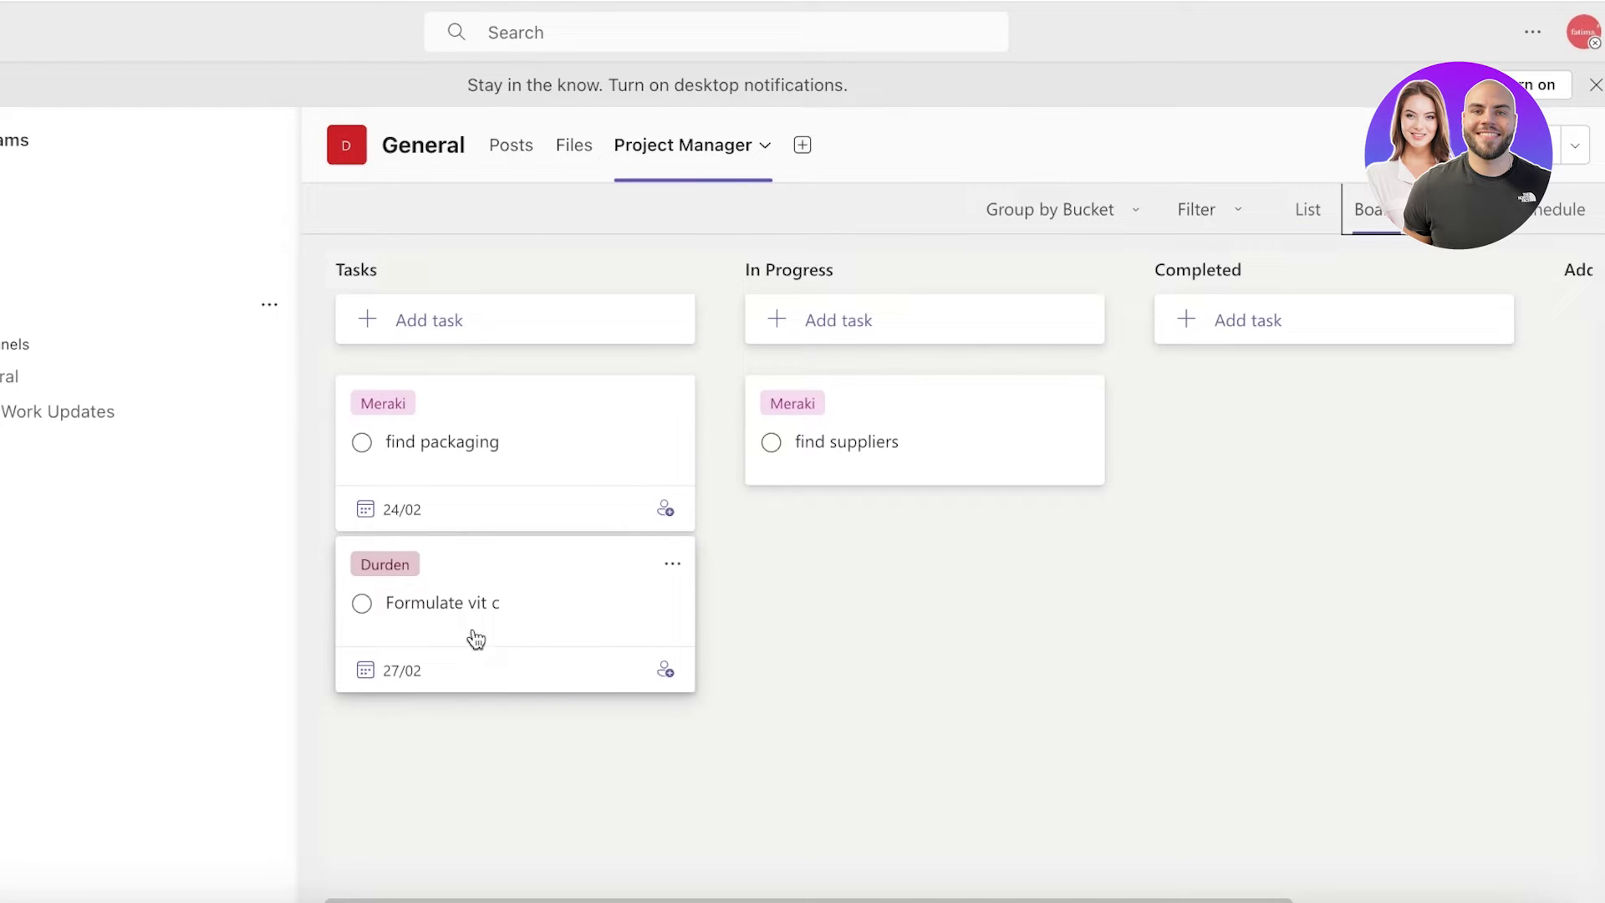
Add a task named Meeting to the Tasks bucket
left_click(447, 320)
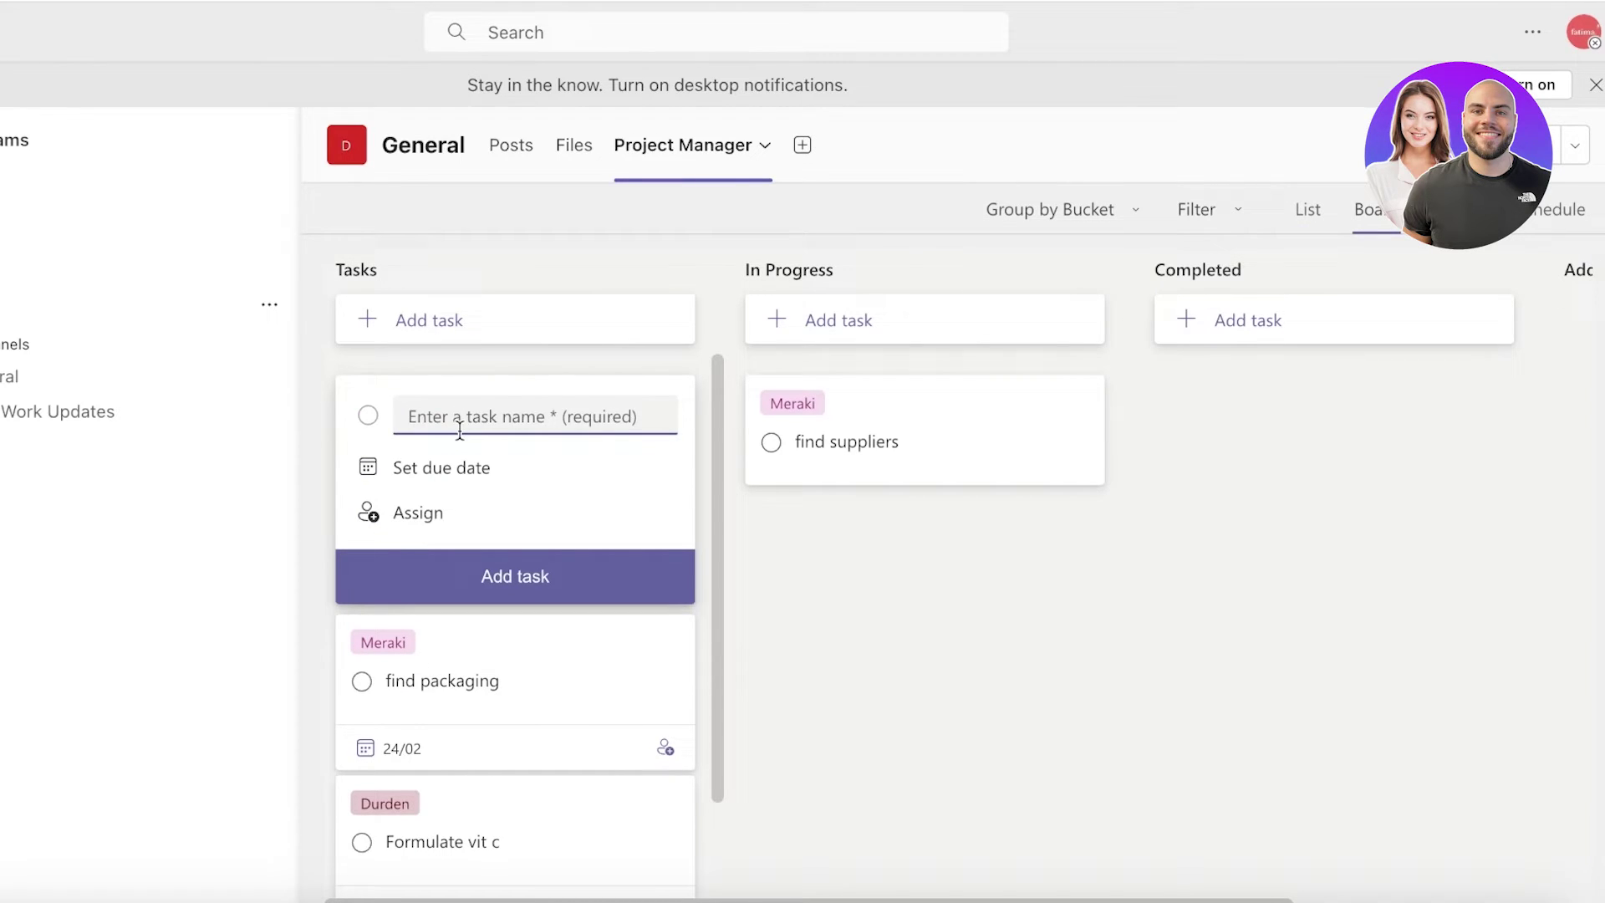
type("Meeting")
key("Return")
Open the Meeting task's details and rename it as Weekly Updates Meeting
left_click(522, 404)
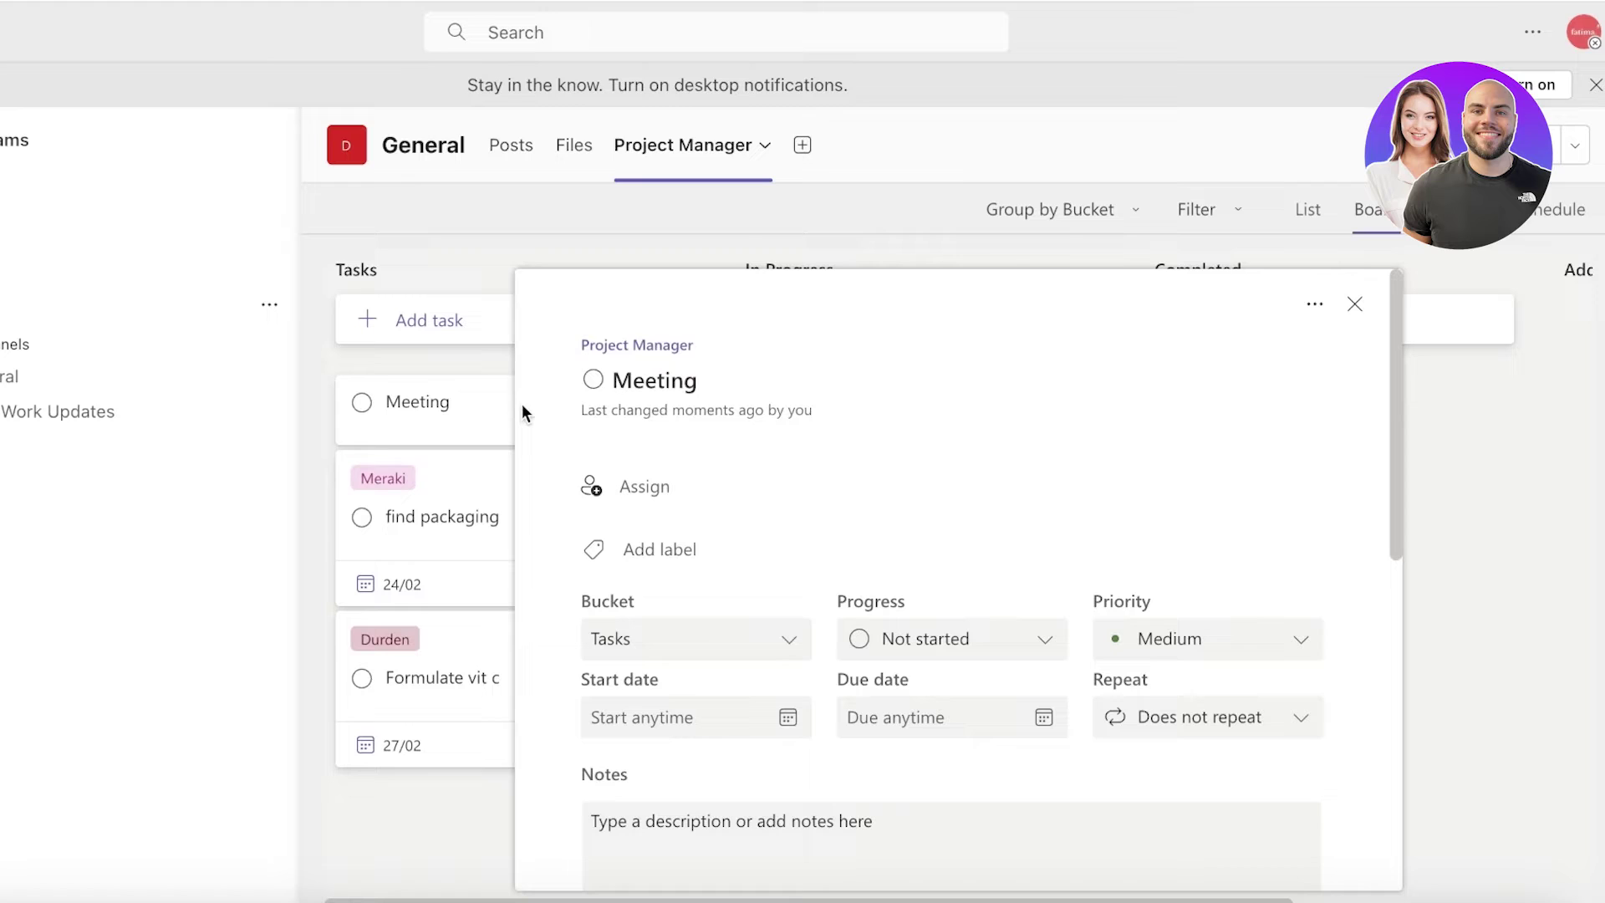
left_click(697, 380)
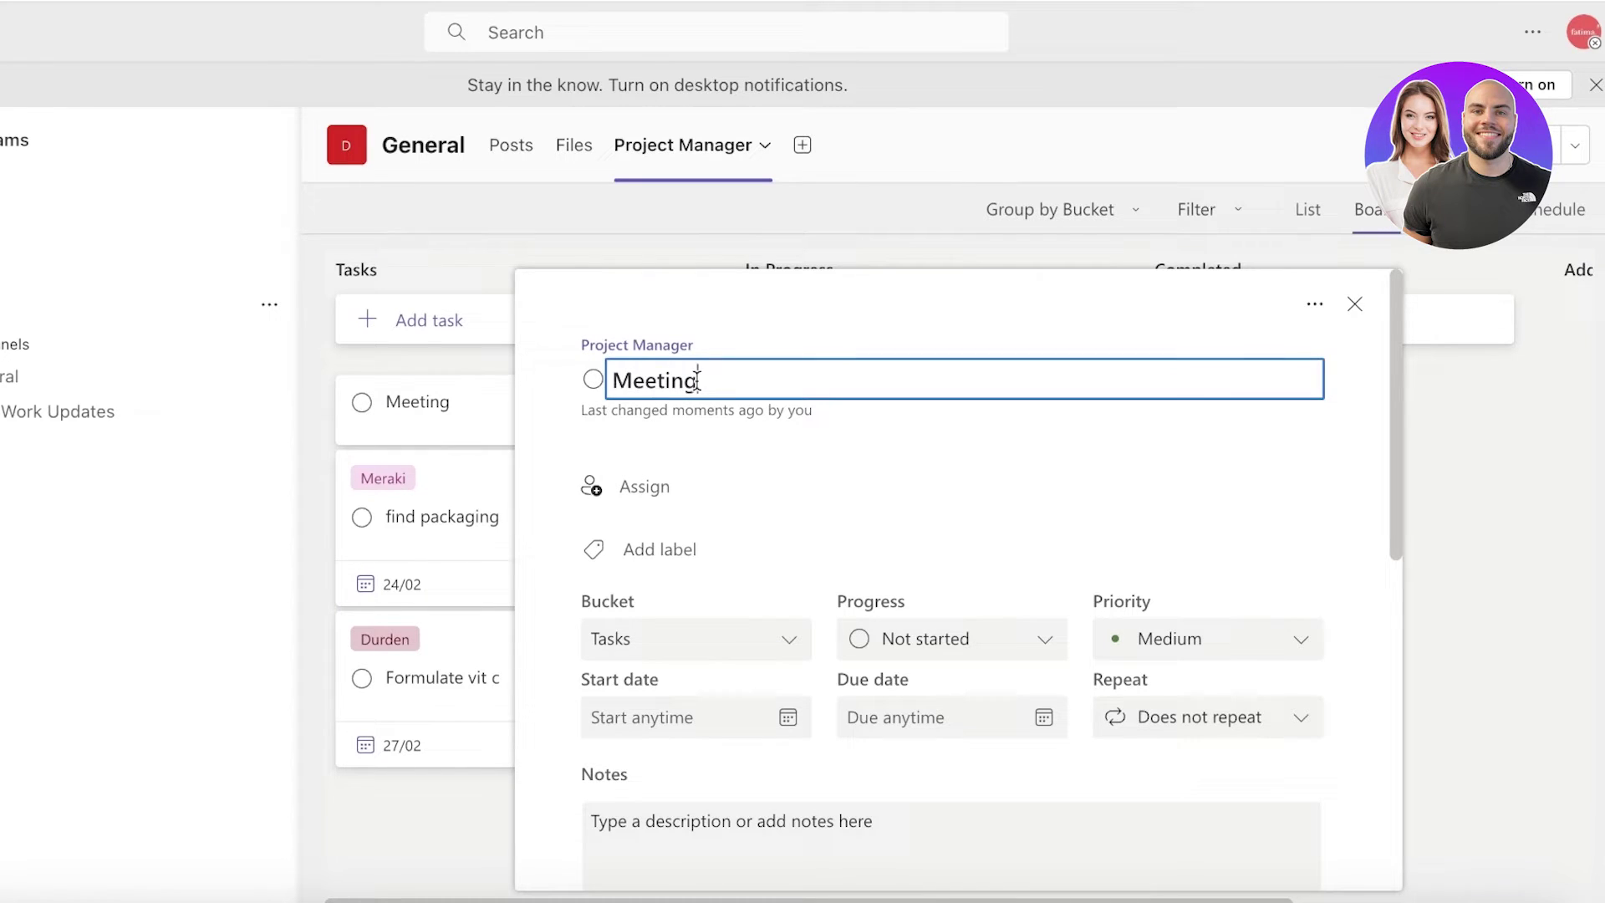
type("w")
key("BackSpace")
type("Weekly Updates")
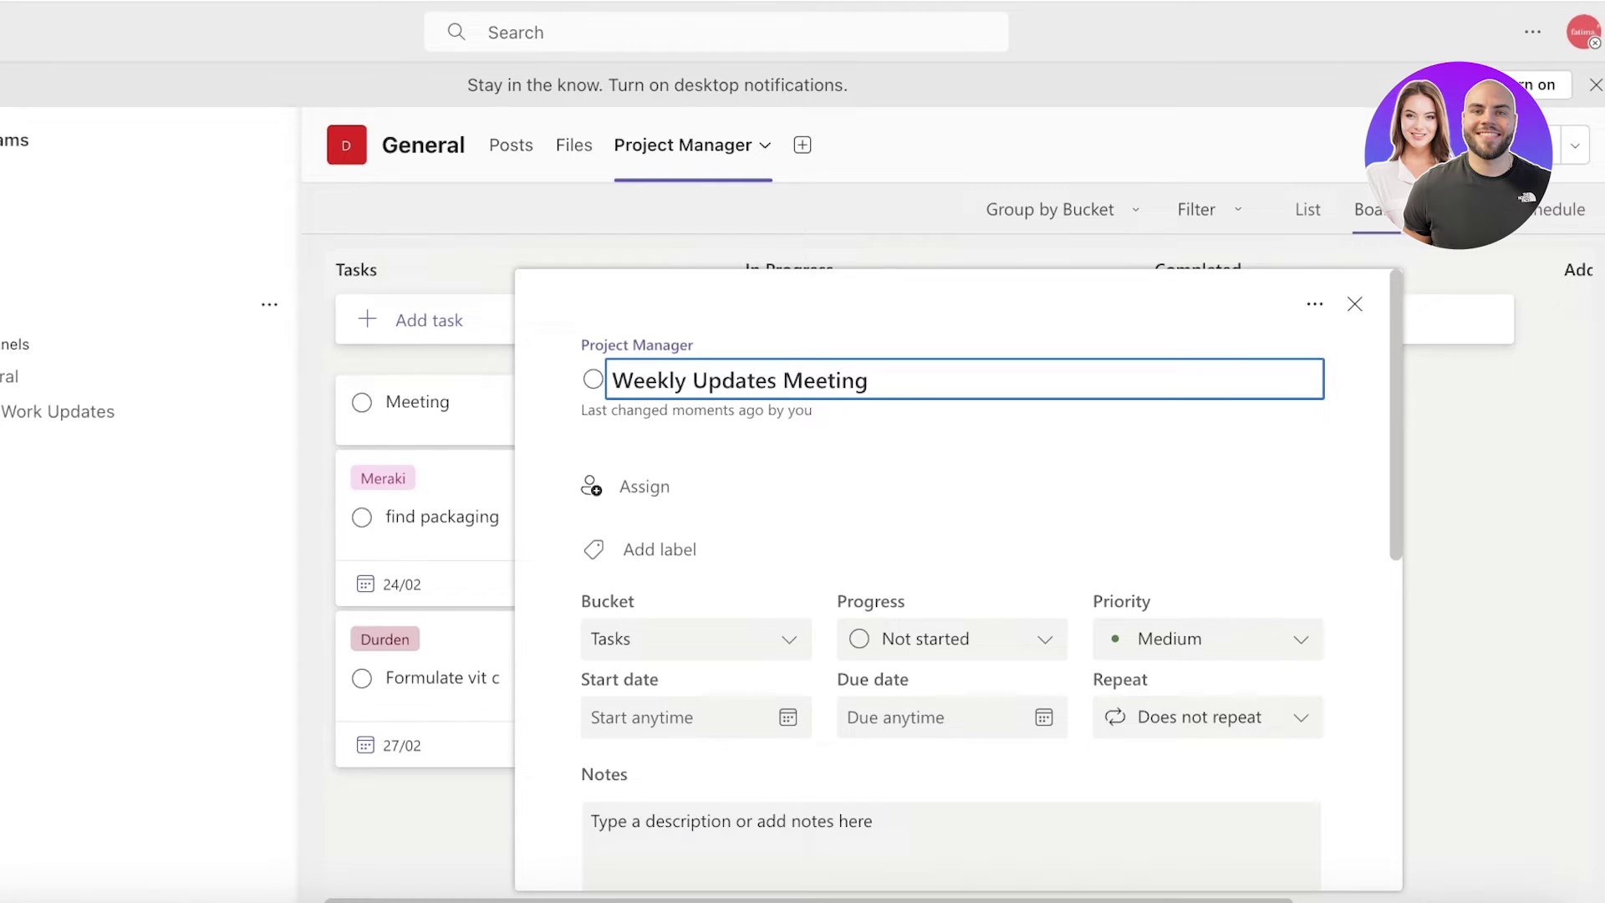
Set the Weekly Updates Meeting task to repeat weekly
scroll(777, 610, "down", 1)
left_click(777, 604)
left_click(911, 616)
left_click(967, 620)
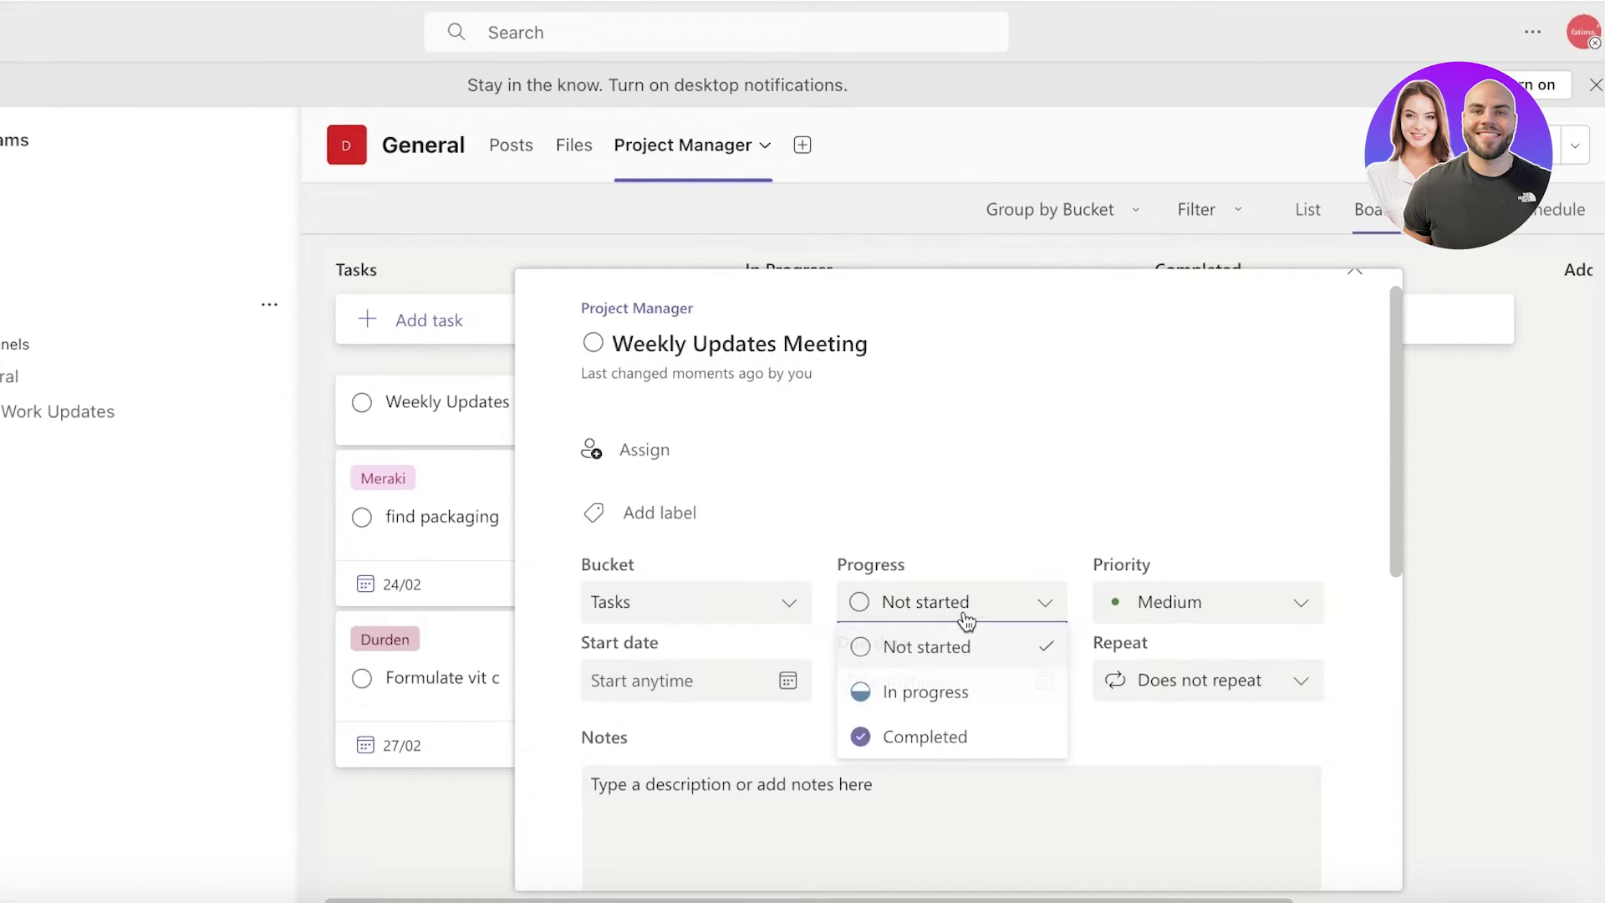
left_click(1146, 606)
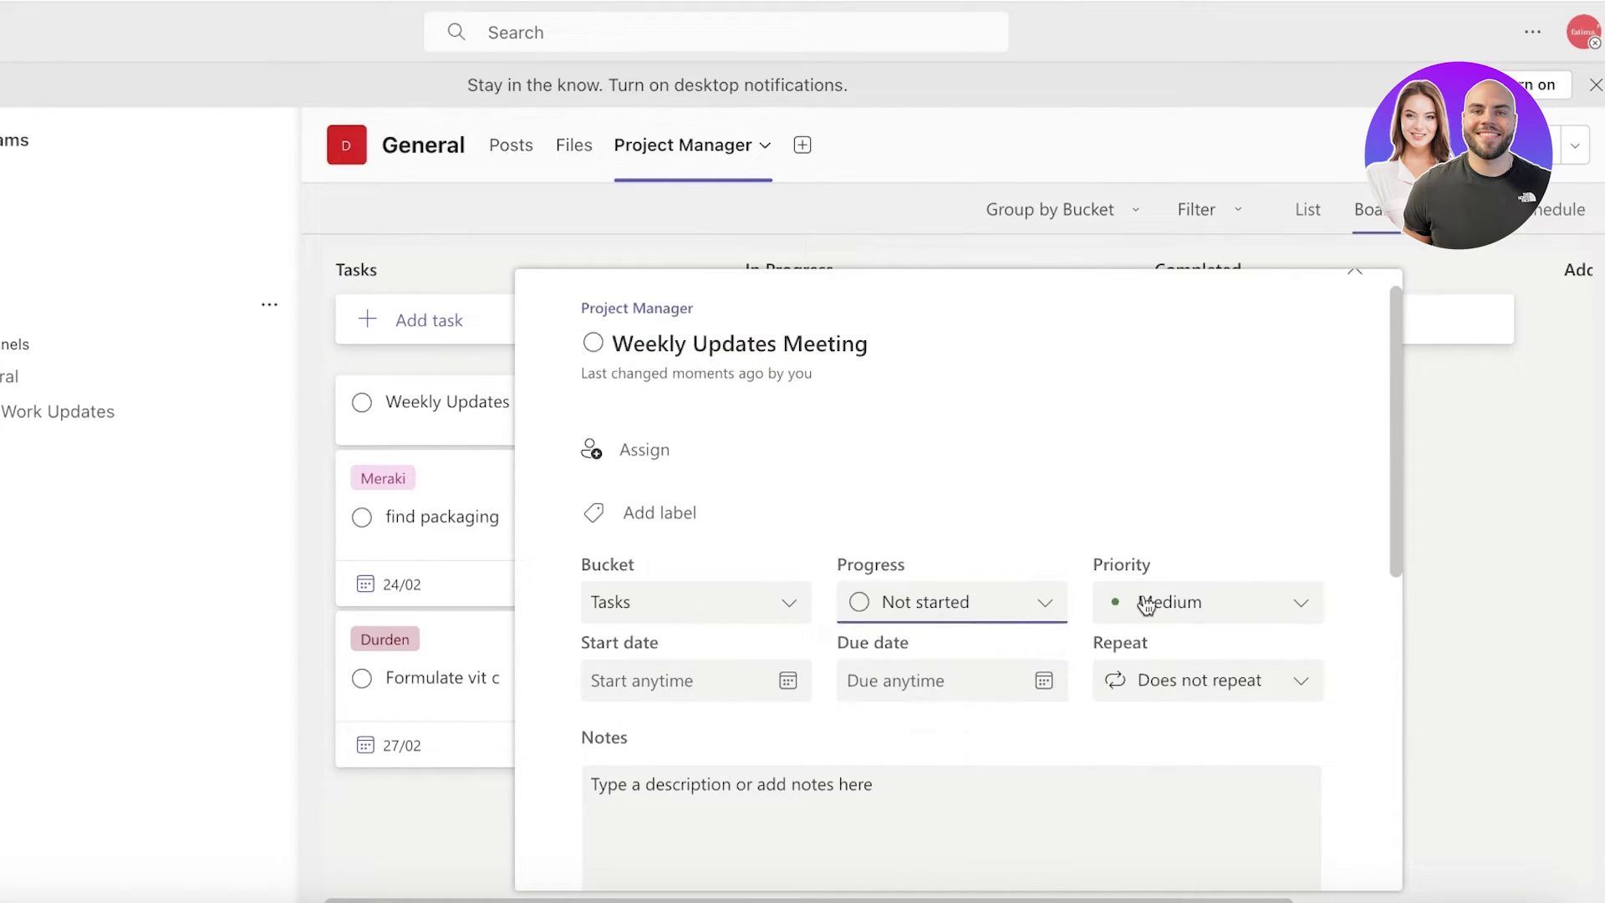
left_click(1184, 692)
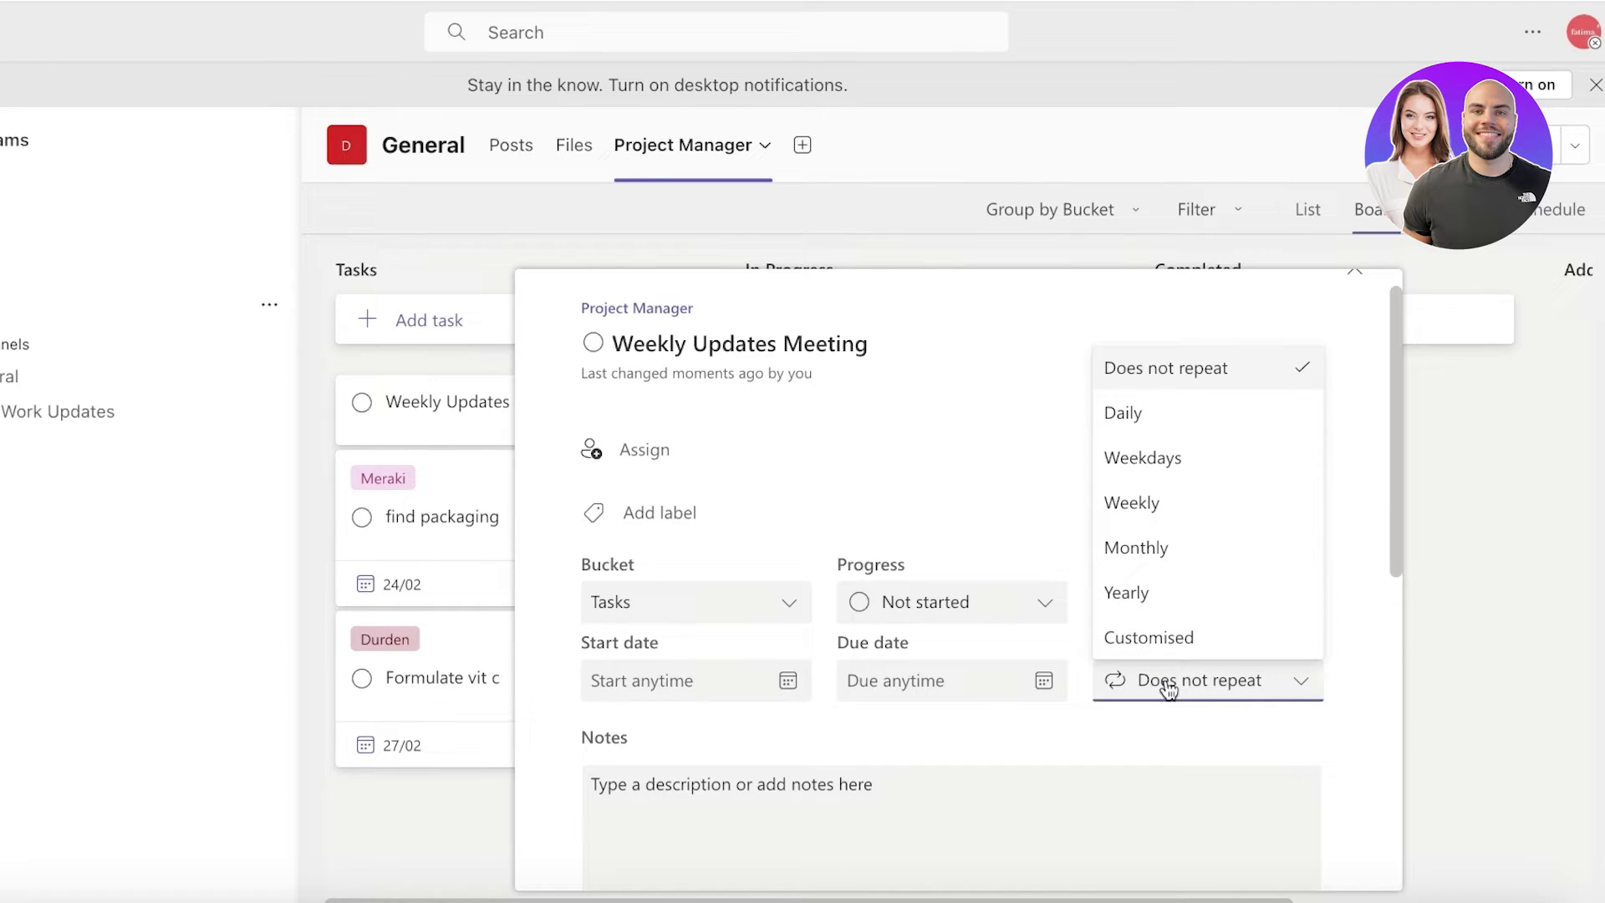
left_click(1181, 502)
scroll(1181, 493, "down", 3)
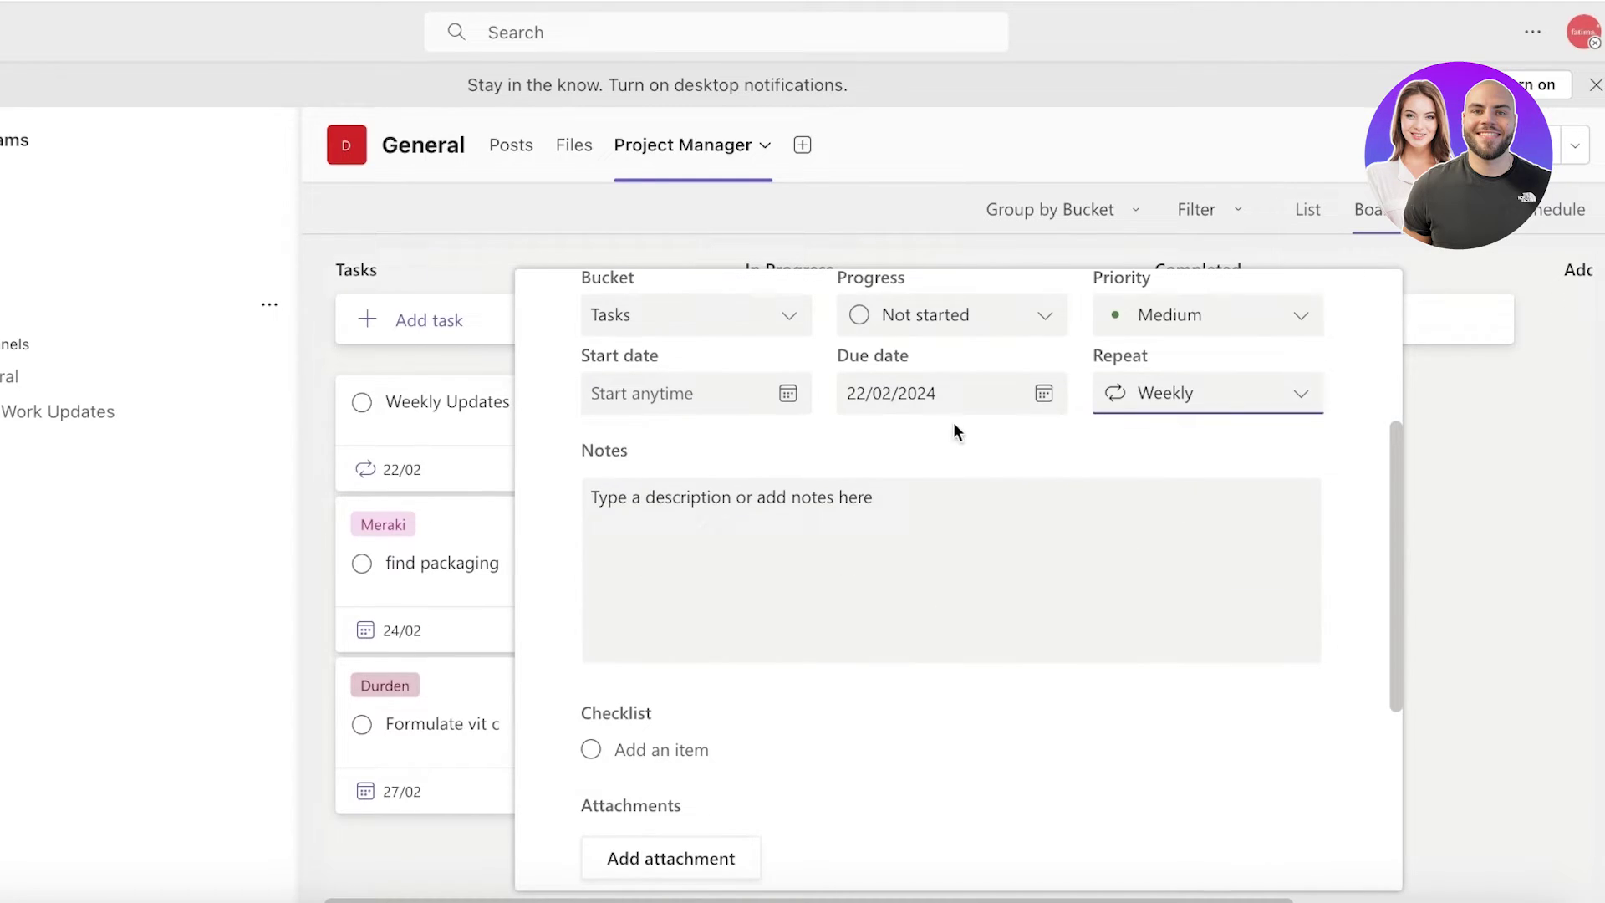
Look over the meeting task's start date calendar, checklist, attachments and comments, and close its details
left_click(767, 374)
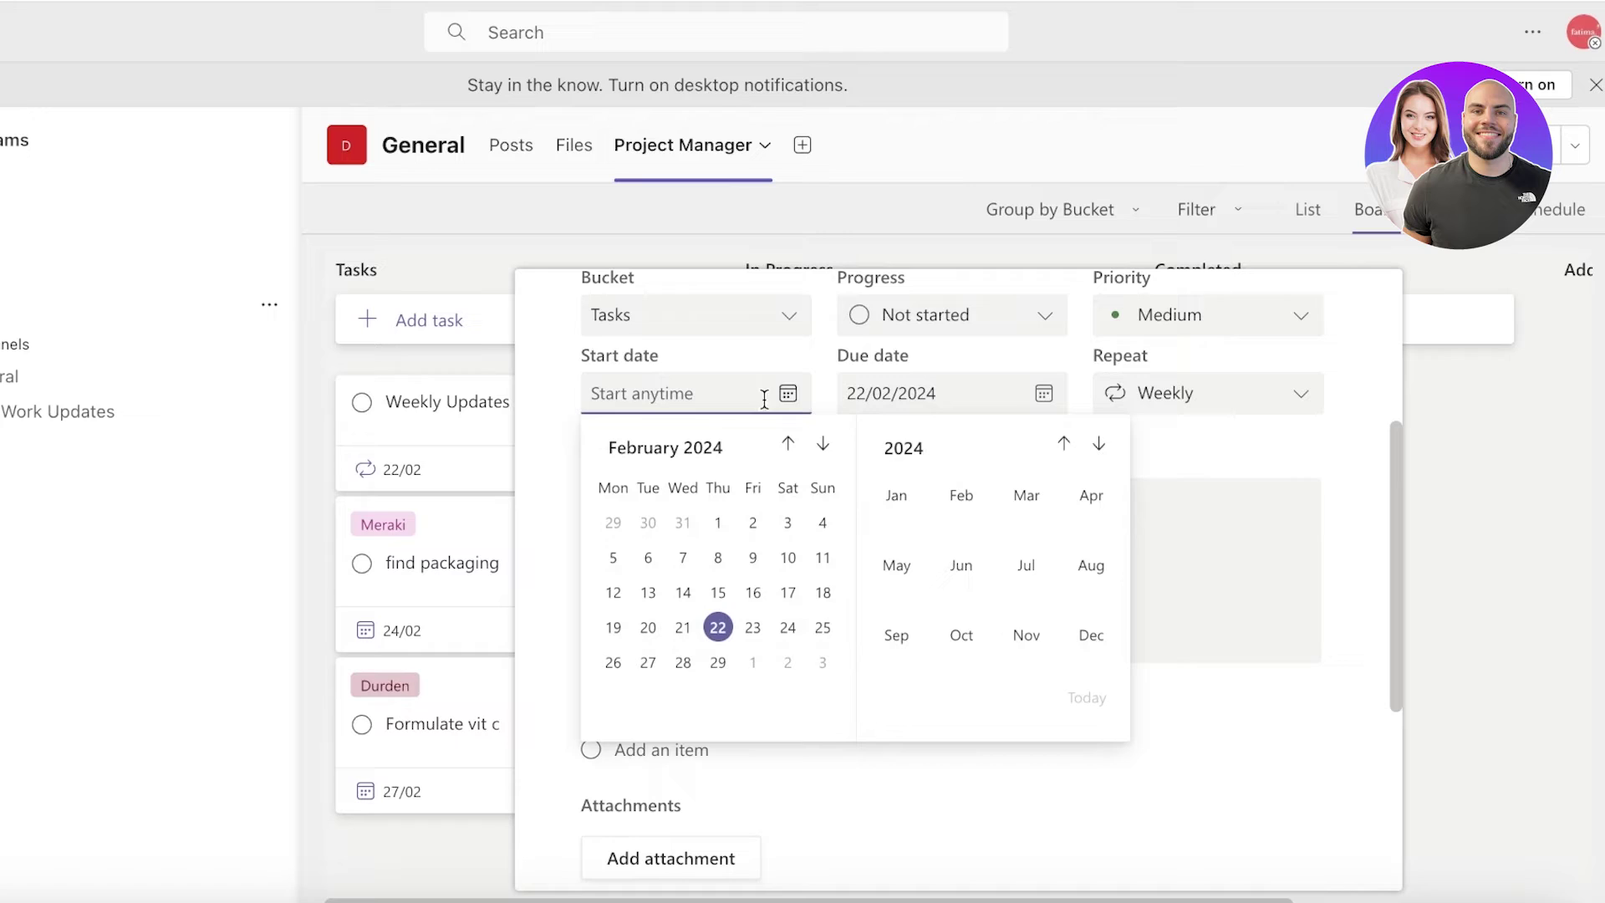
key("Escape")
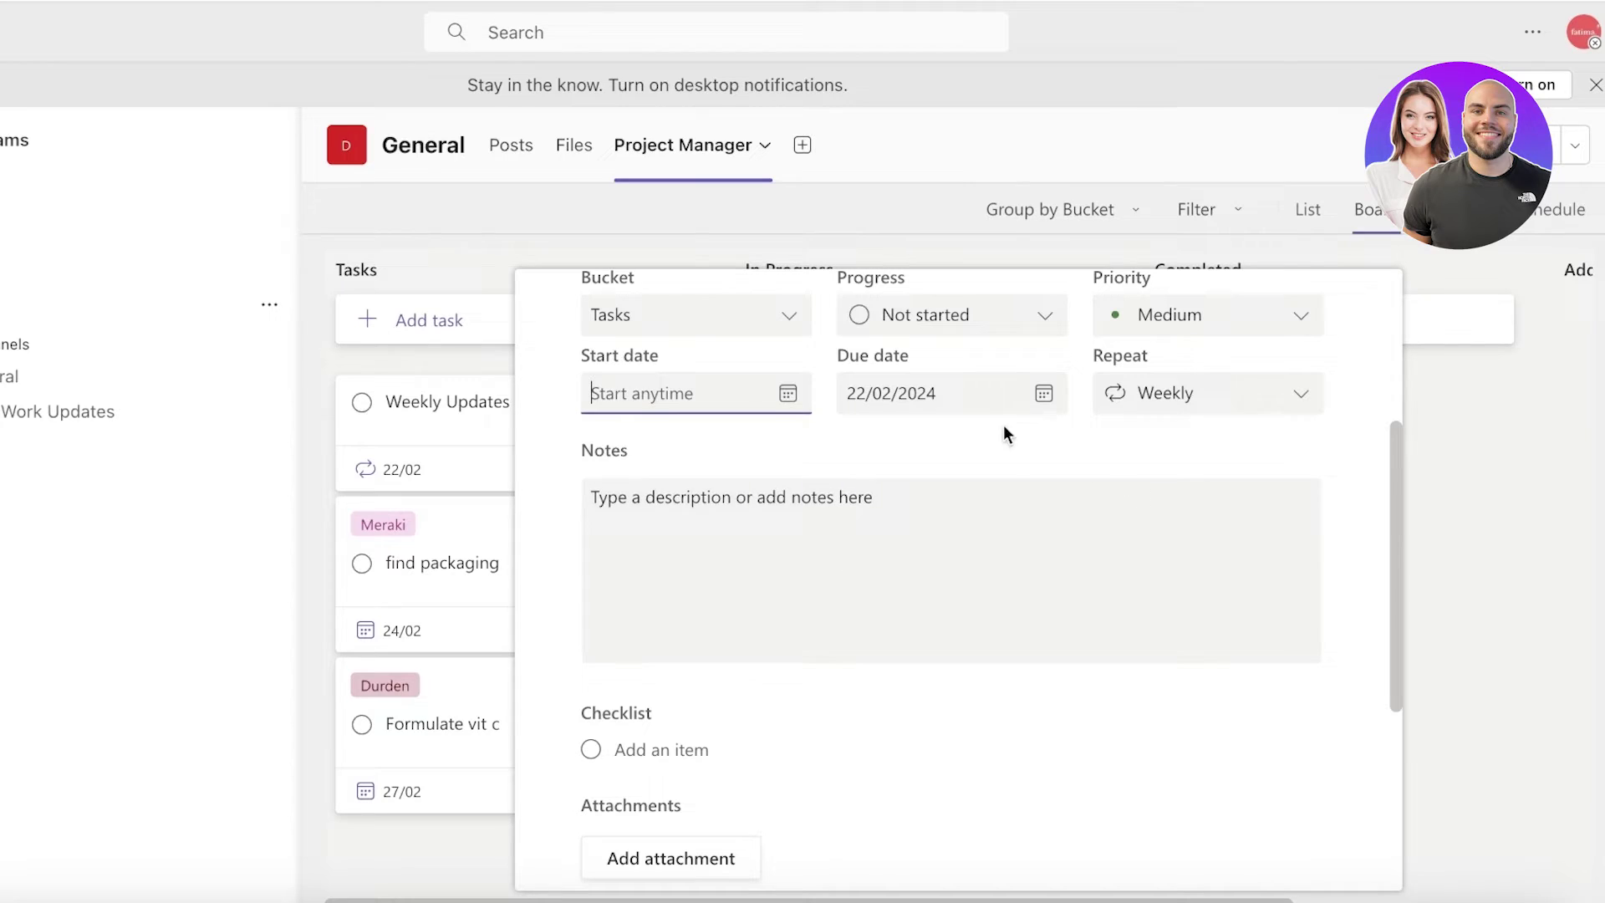
scroll(956, 541, "down", 5)
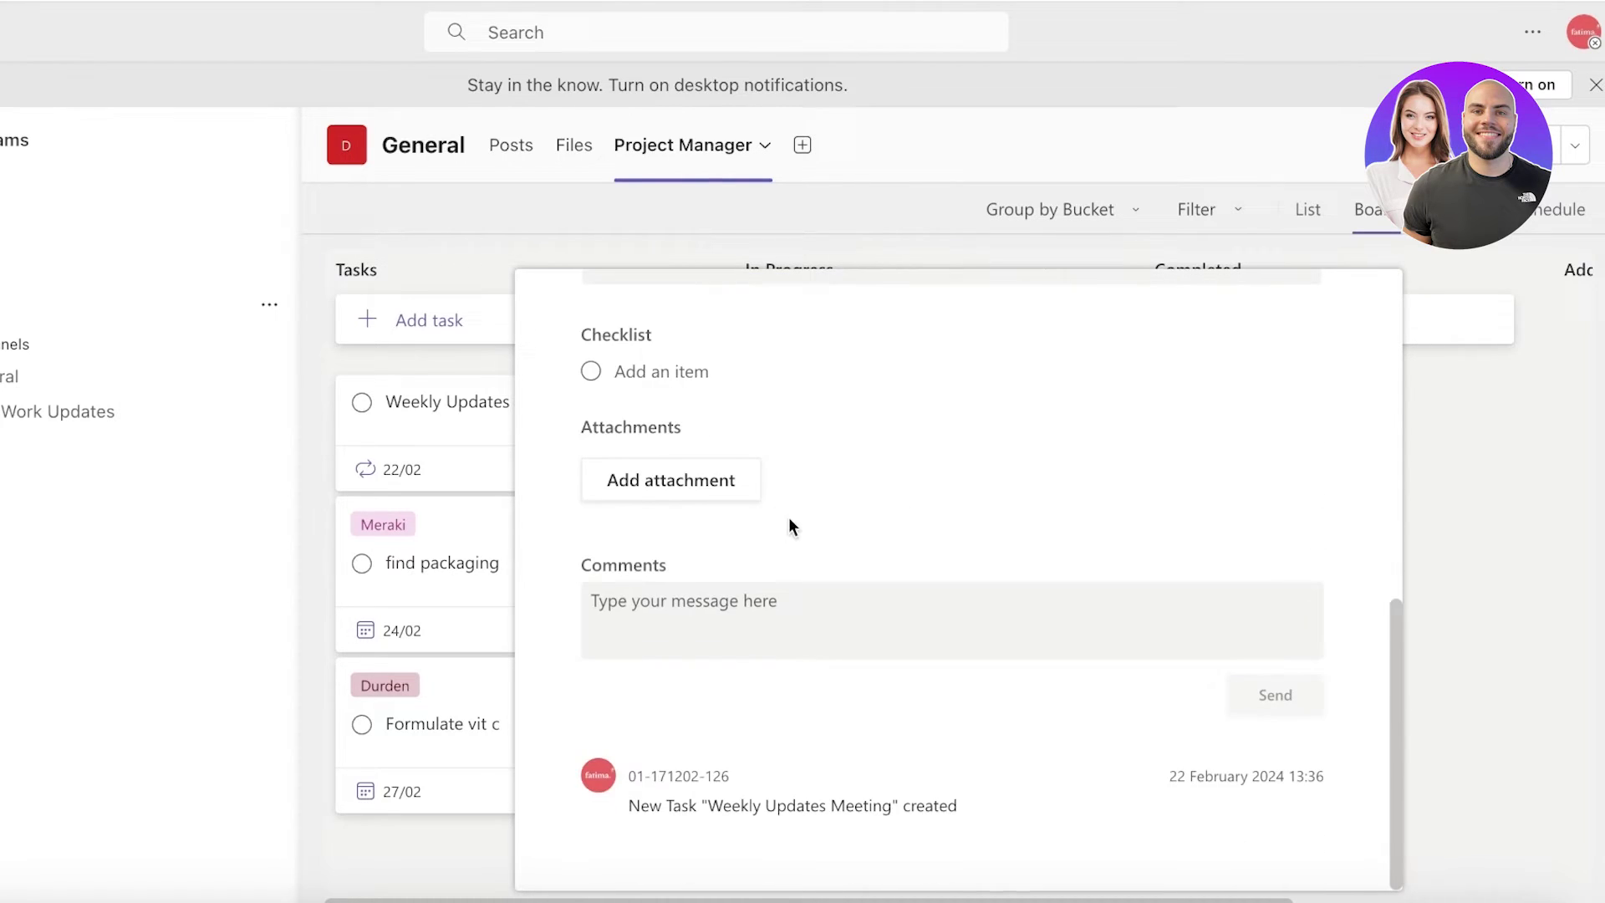
left_click(1552, 544)
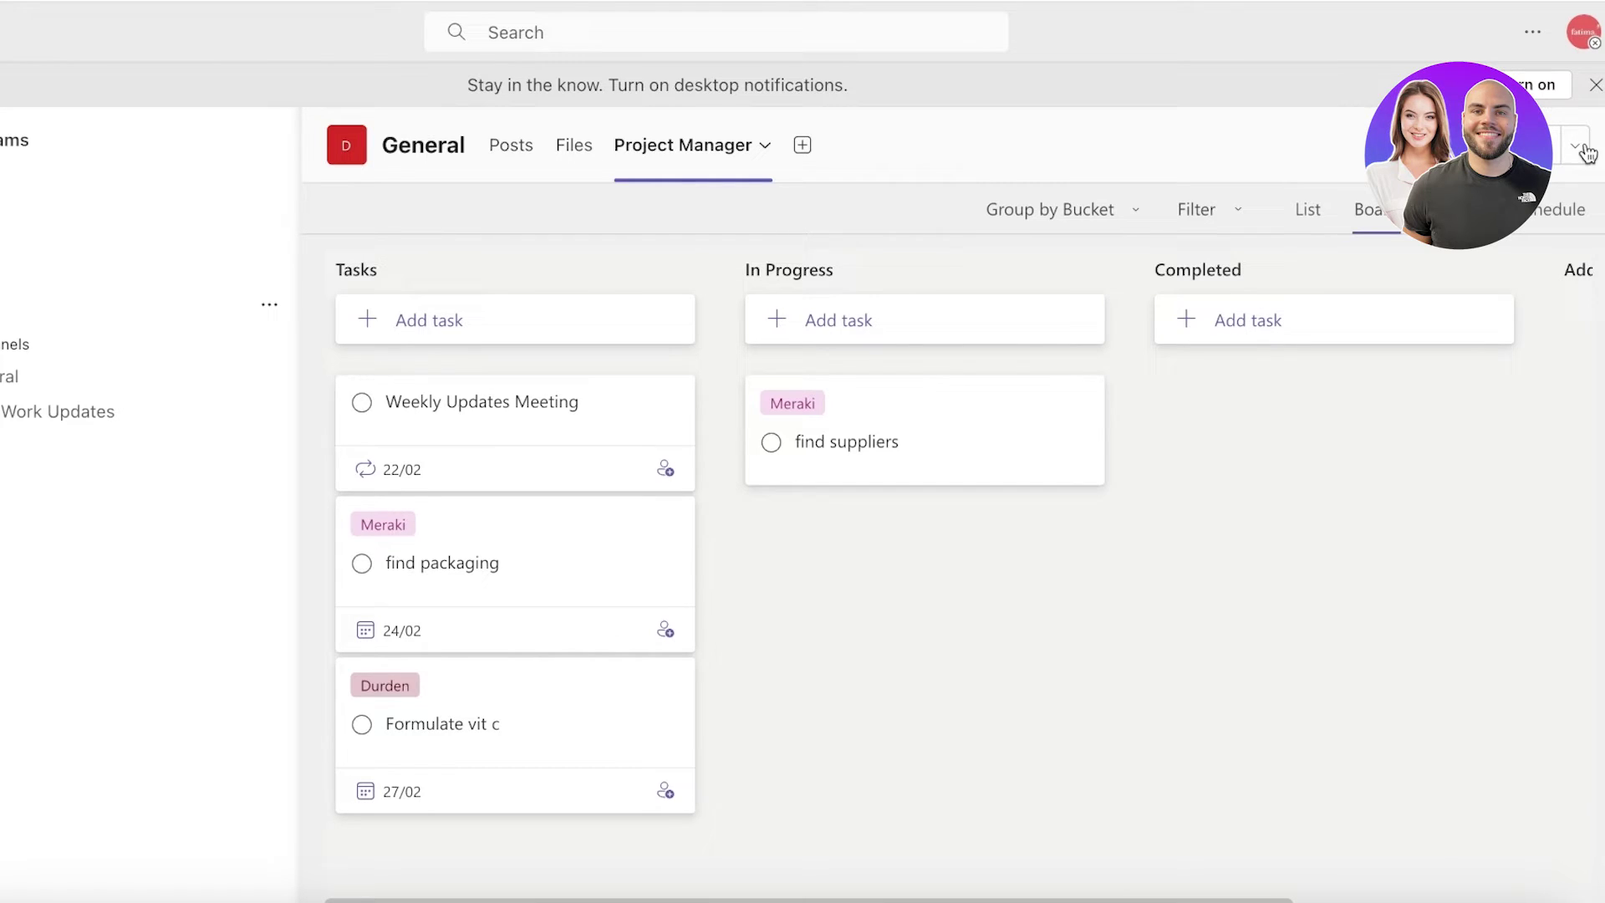
Look at the General channel's meeting options, management options and files area
left_click(1585, 153)
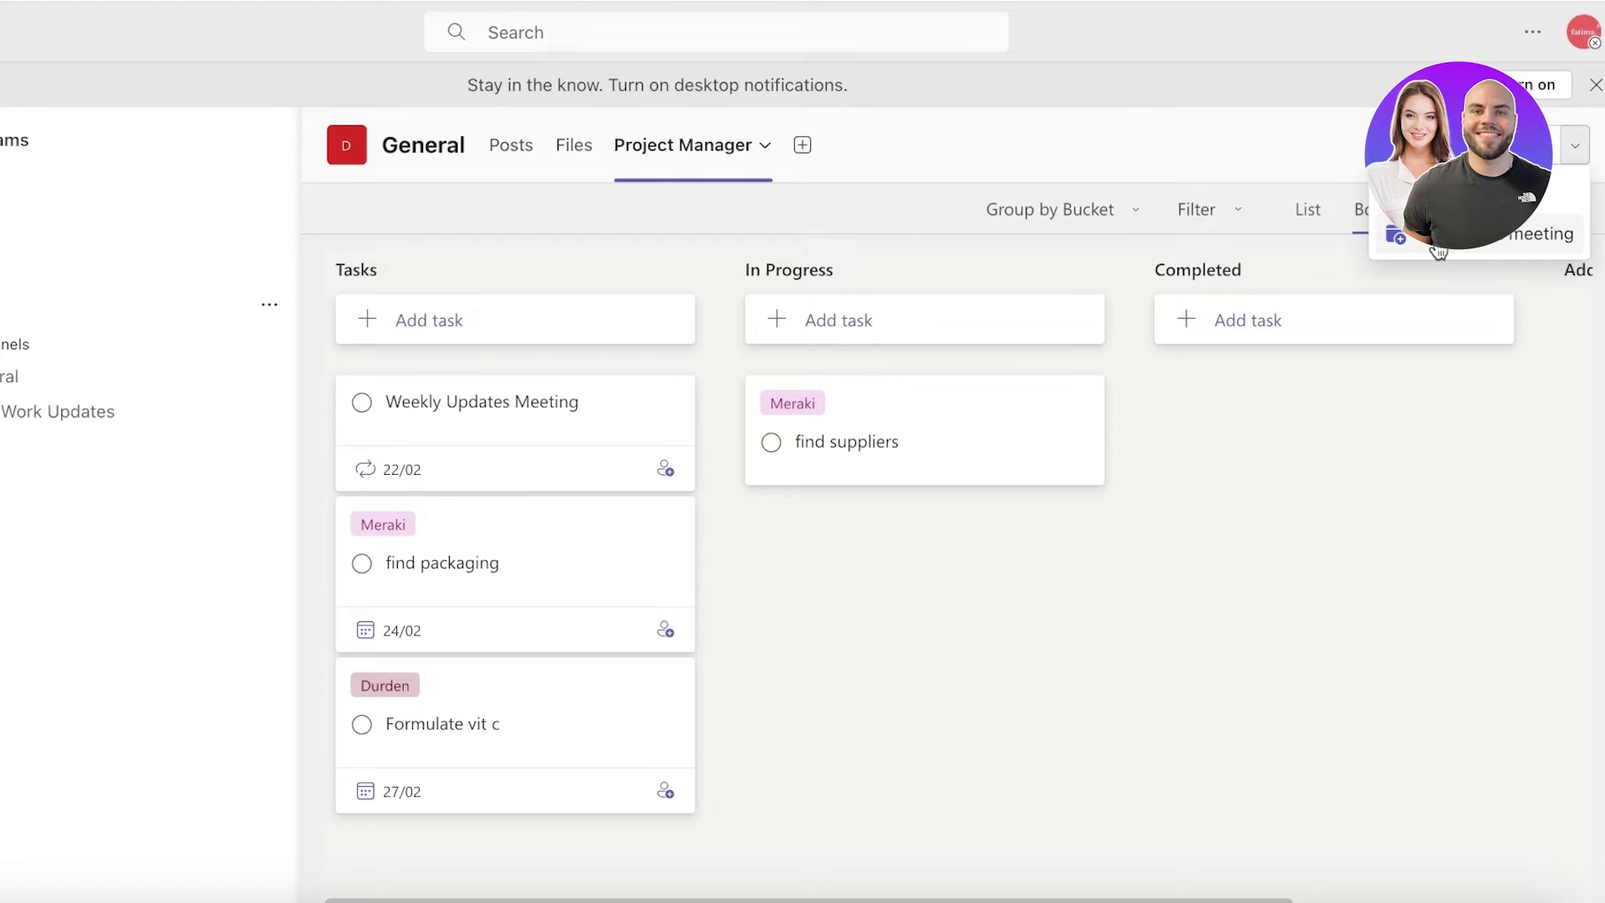
left_click(1232, 98)
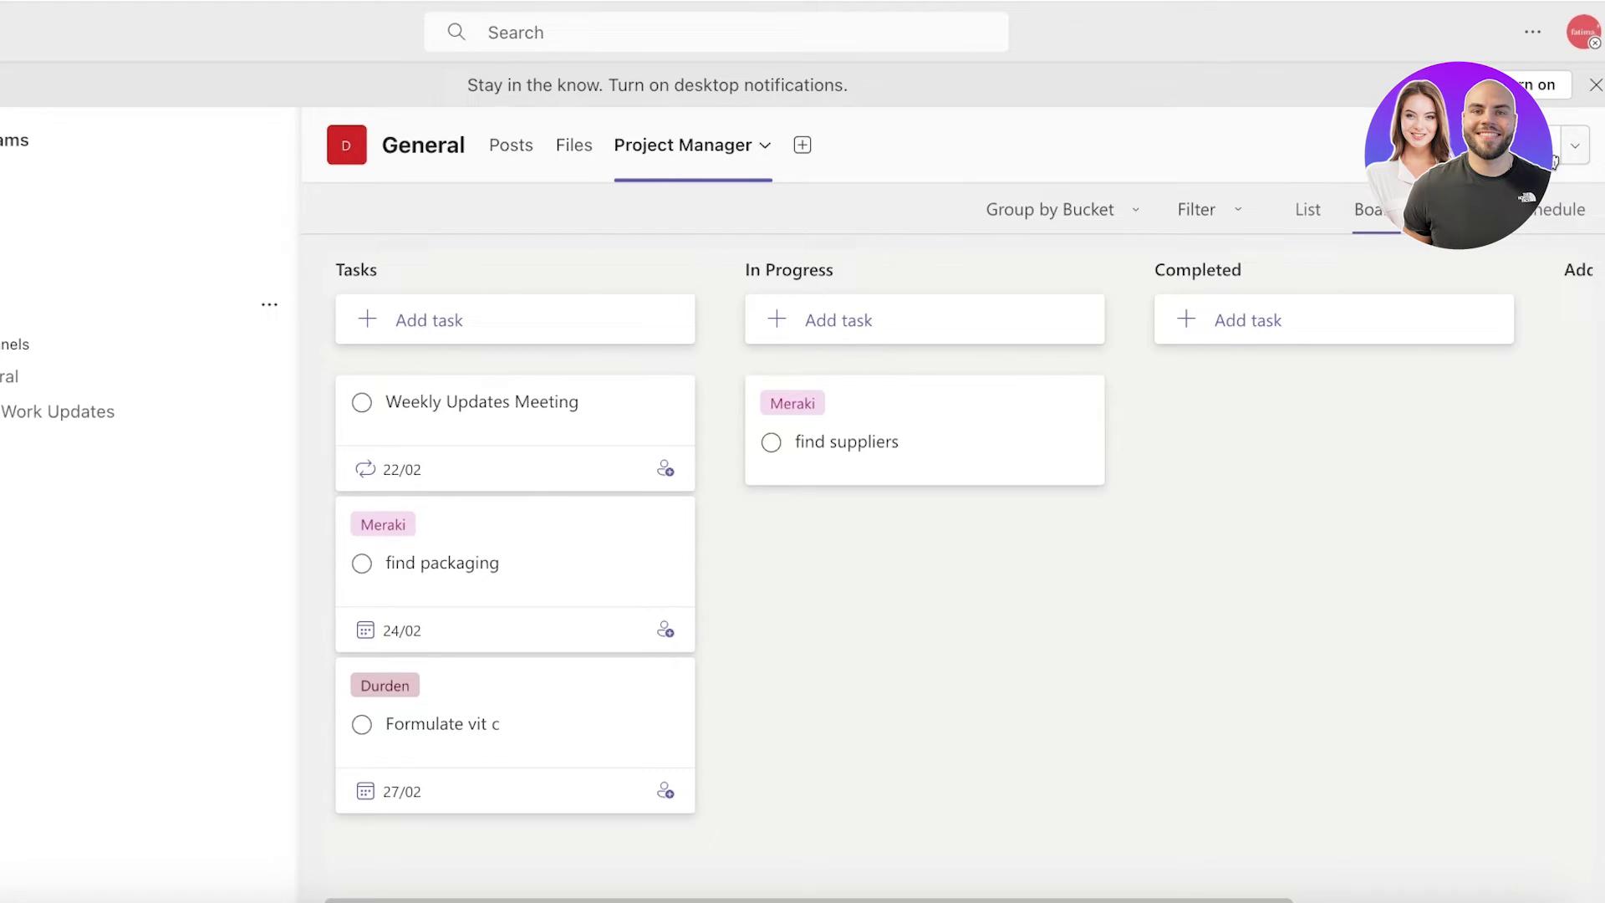
left_click(1553, 160)
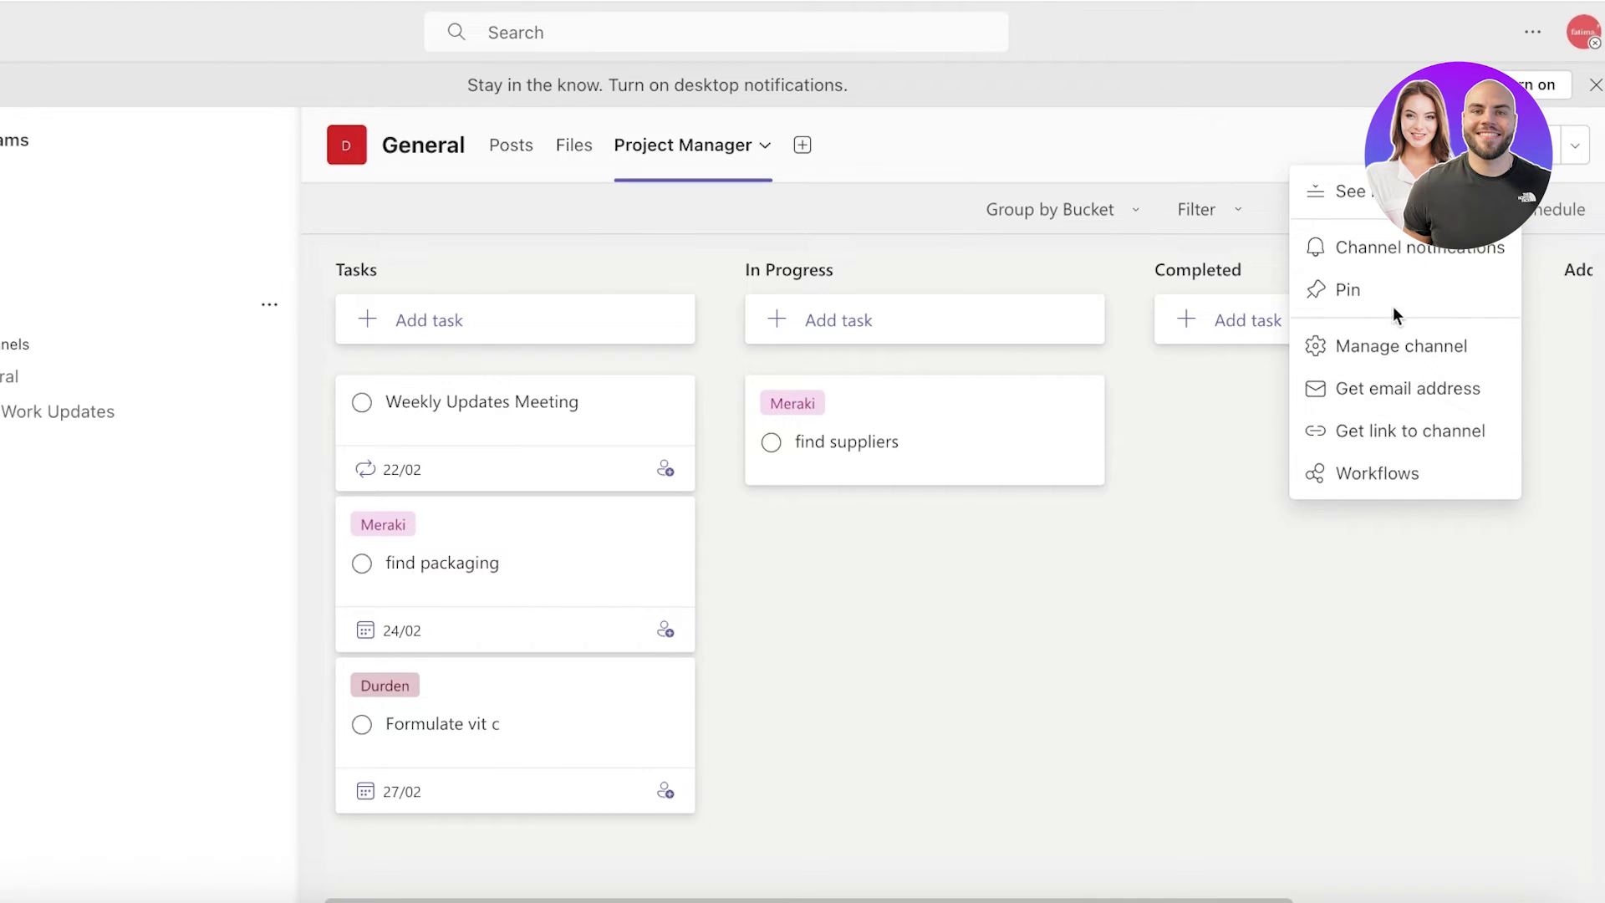
left_click(1175, 599)
left_click(575, 151)
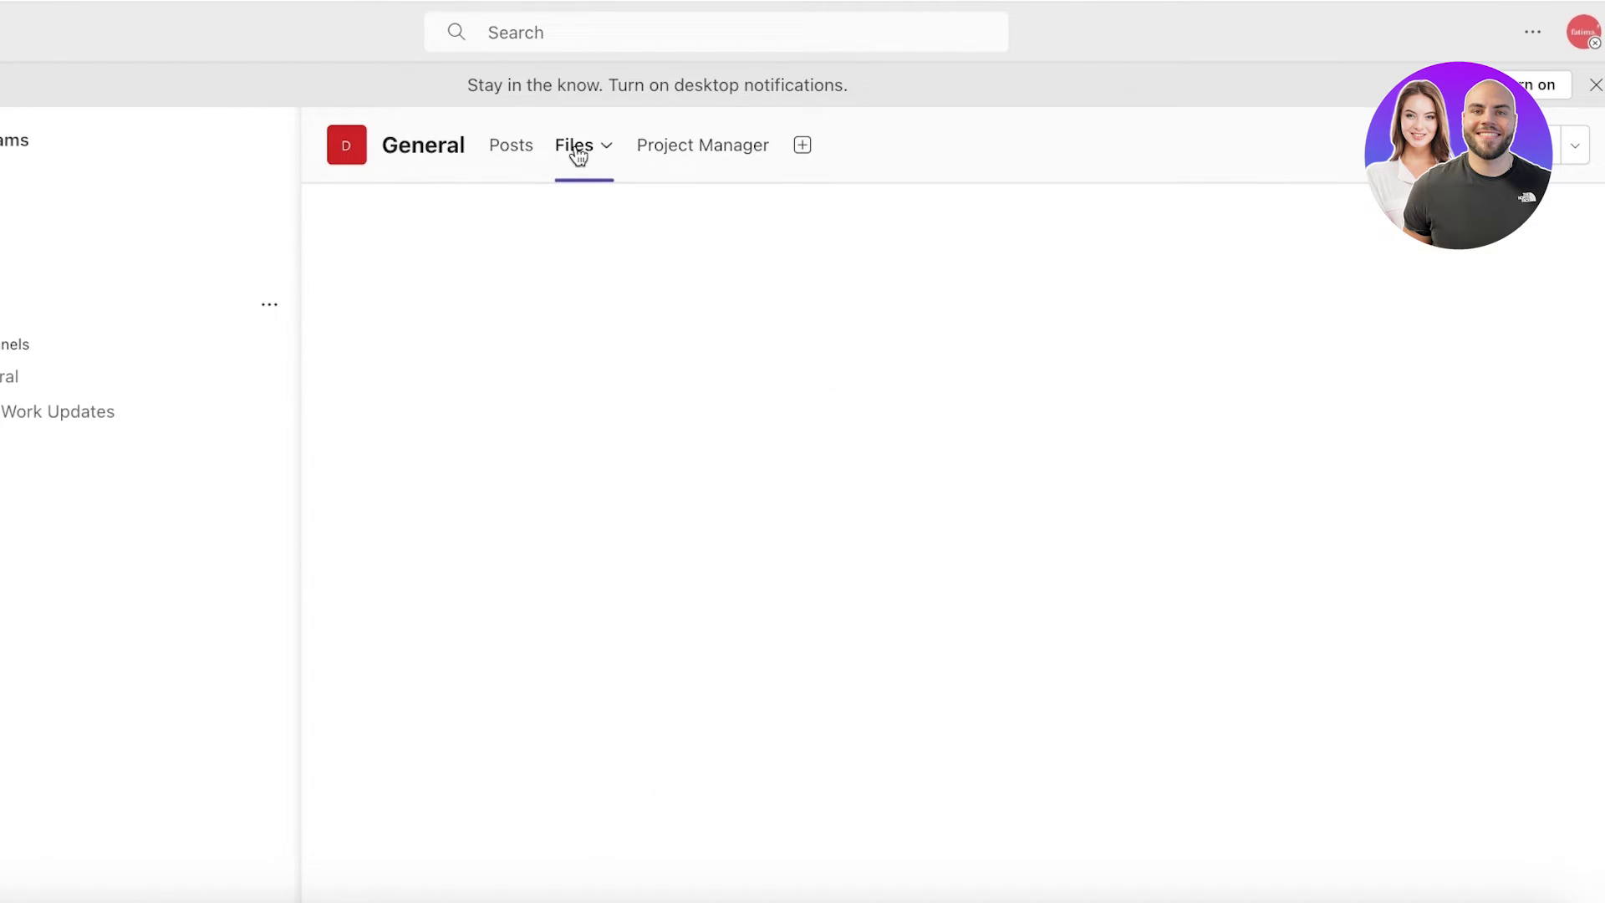
left_click(666, 161)
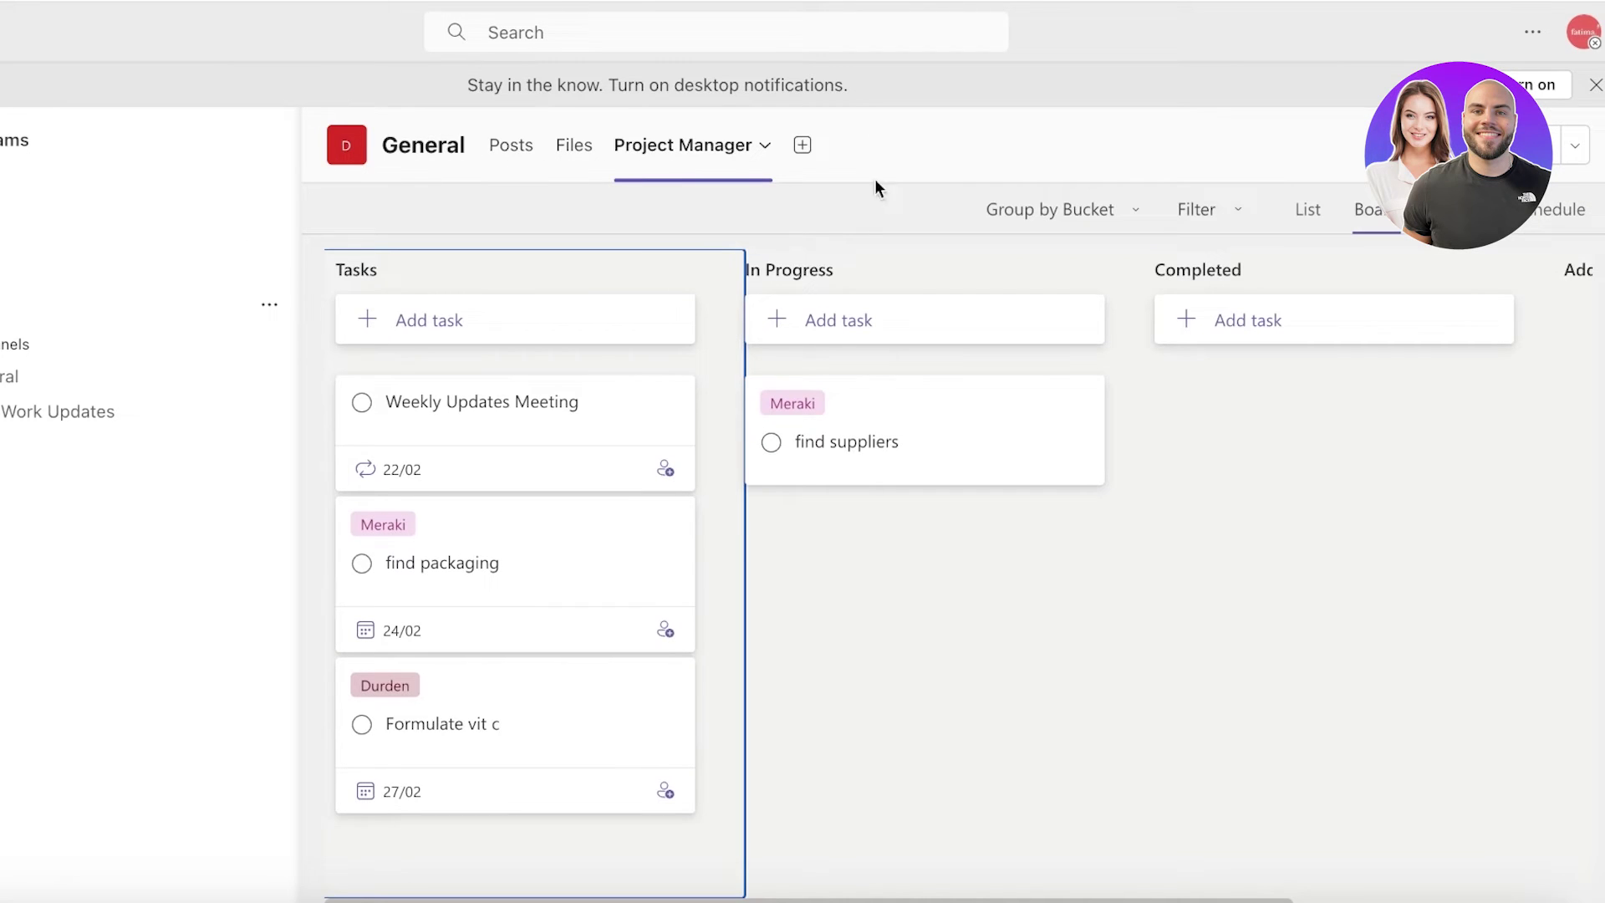
left_click(574, 144)
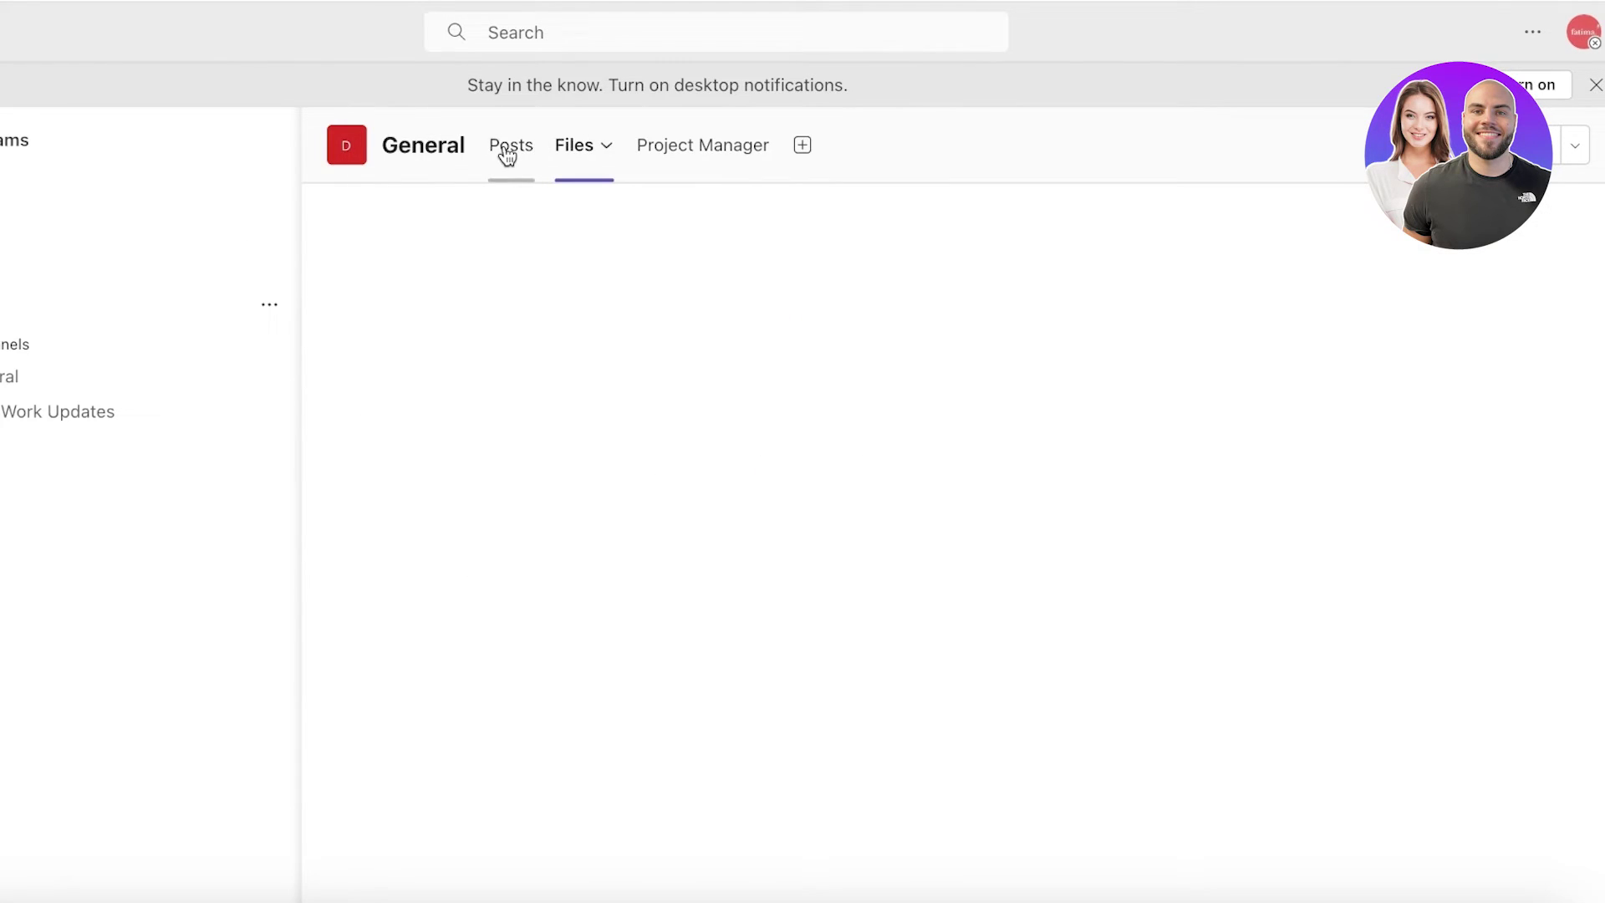
Start a new post in the General channel and show the apps available for the message
left_click(505, 150)
left_click(566, 848)
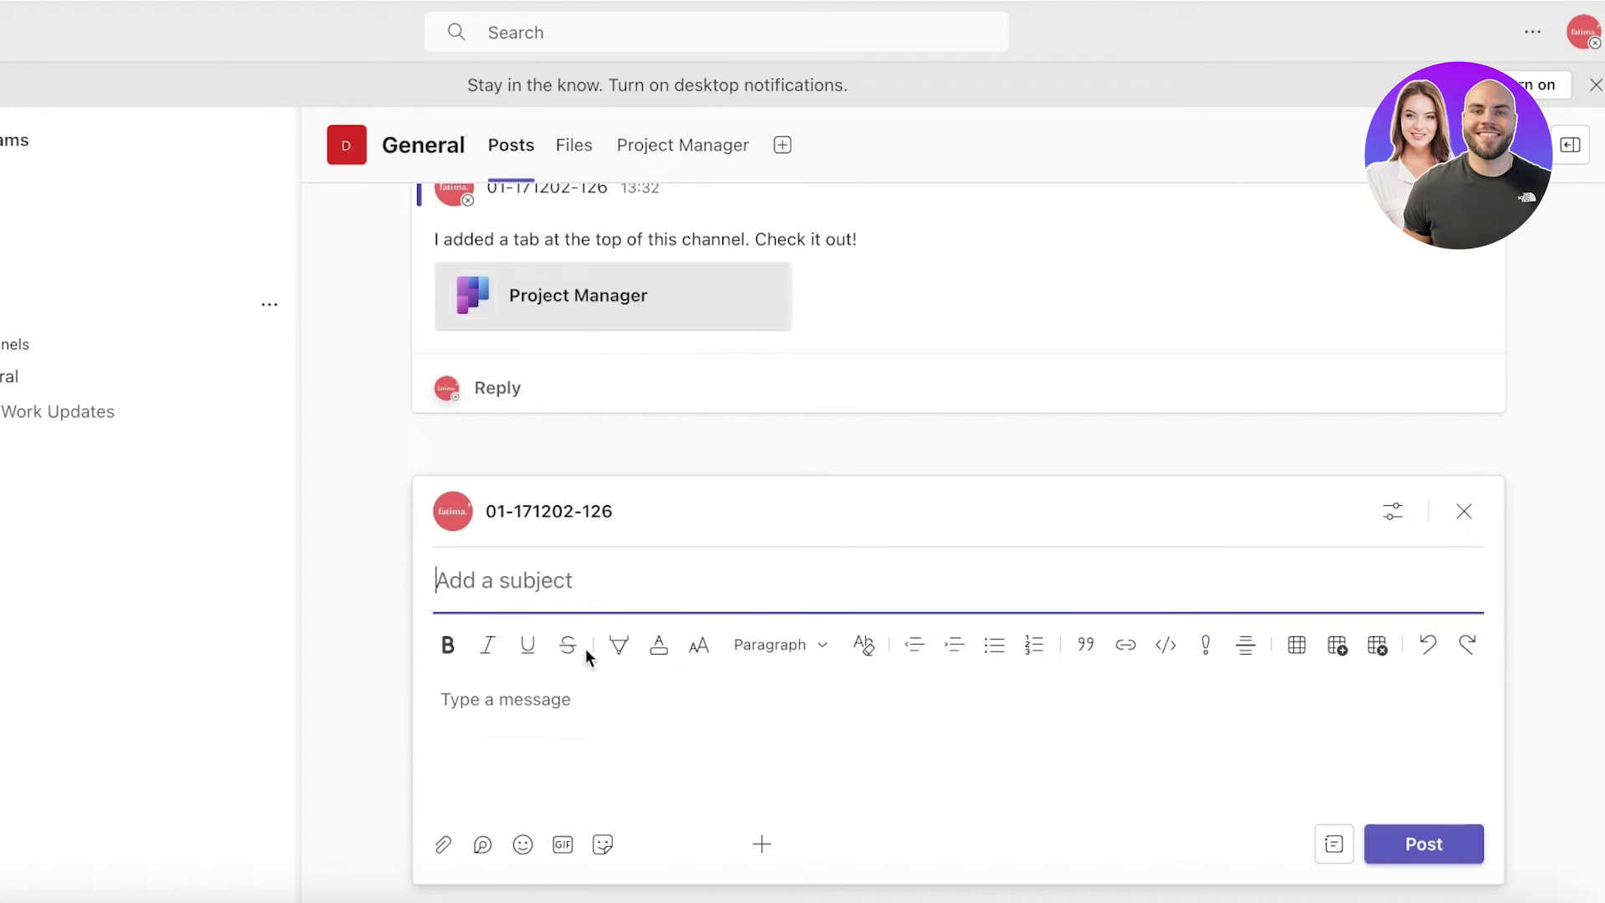
left_click(763, 846)
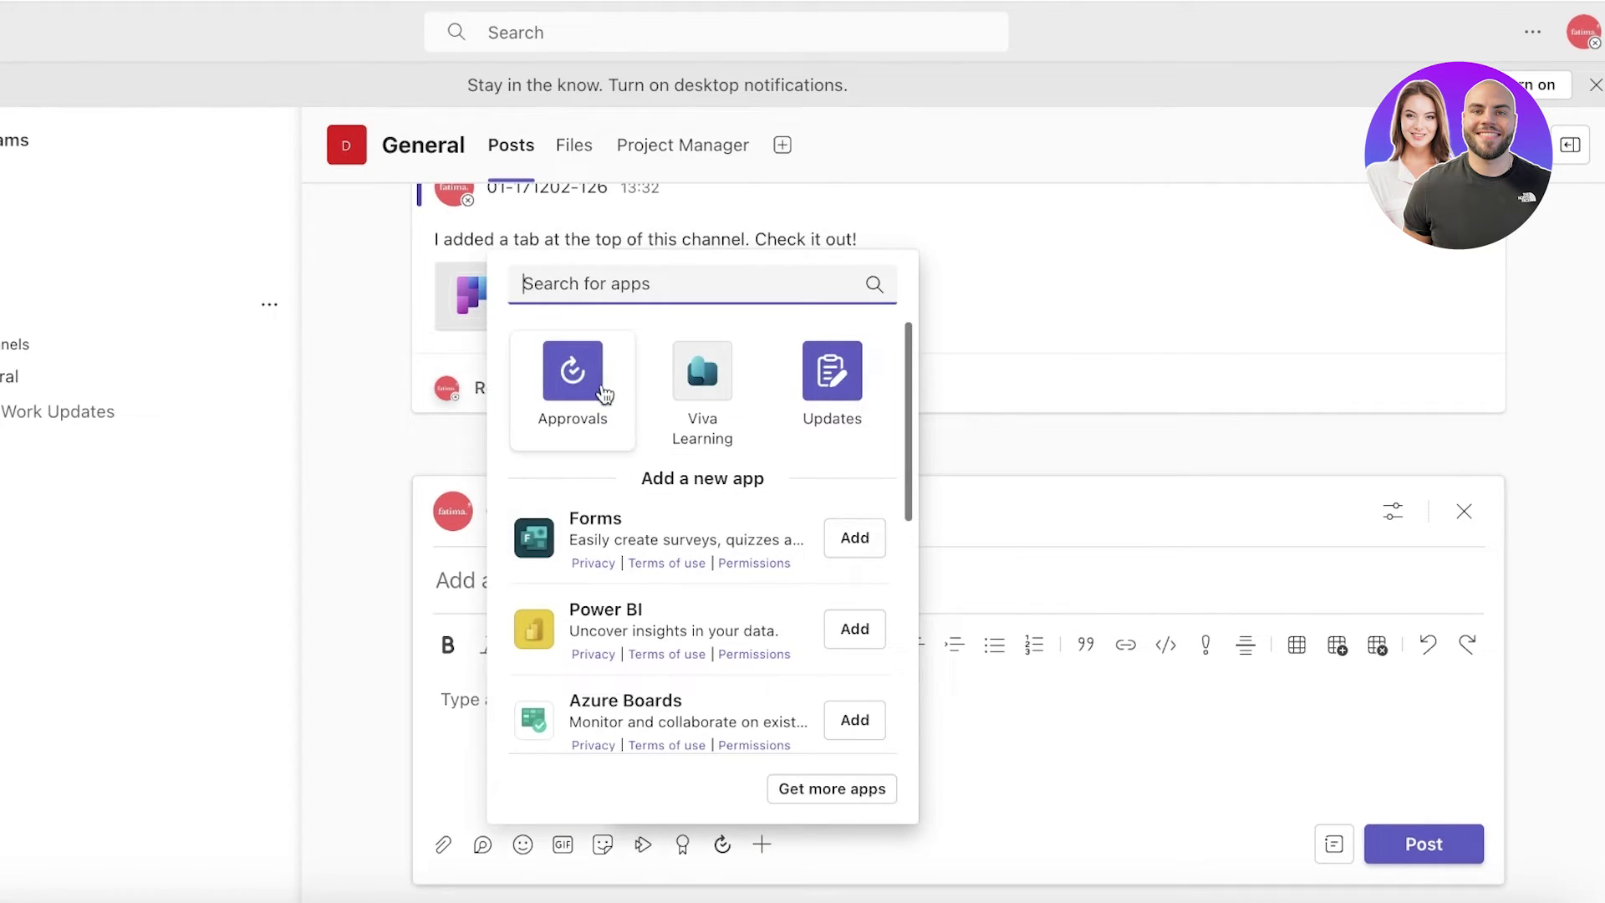
Search the message apps for "task", "proj" and "planner"
type("task")
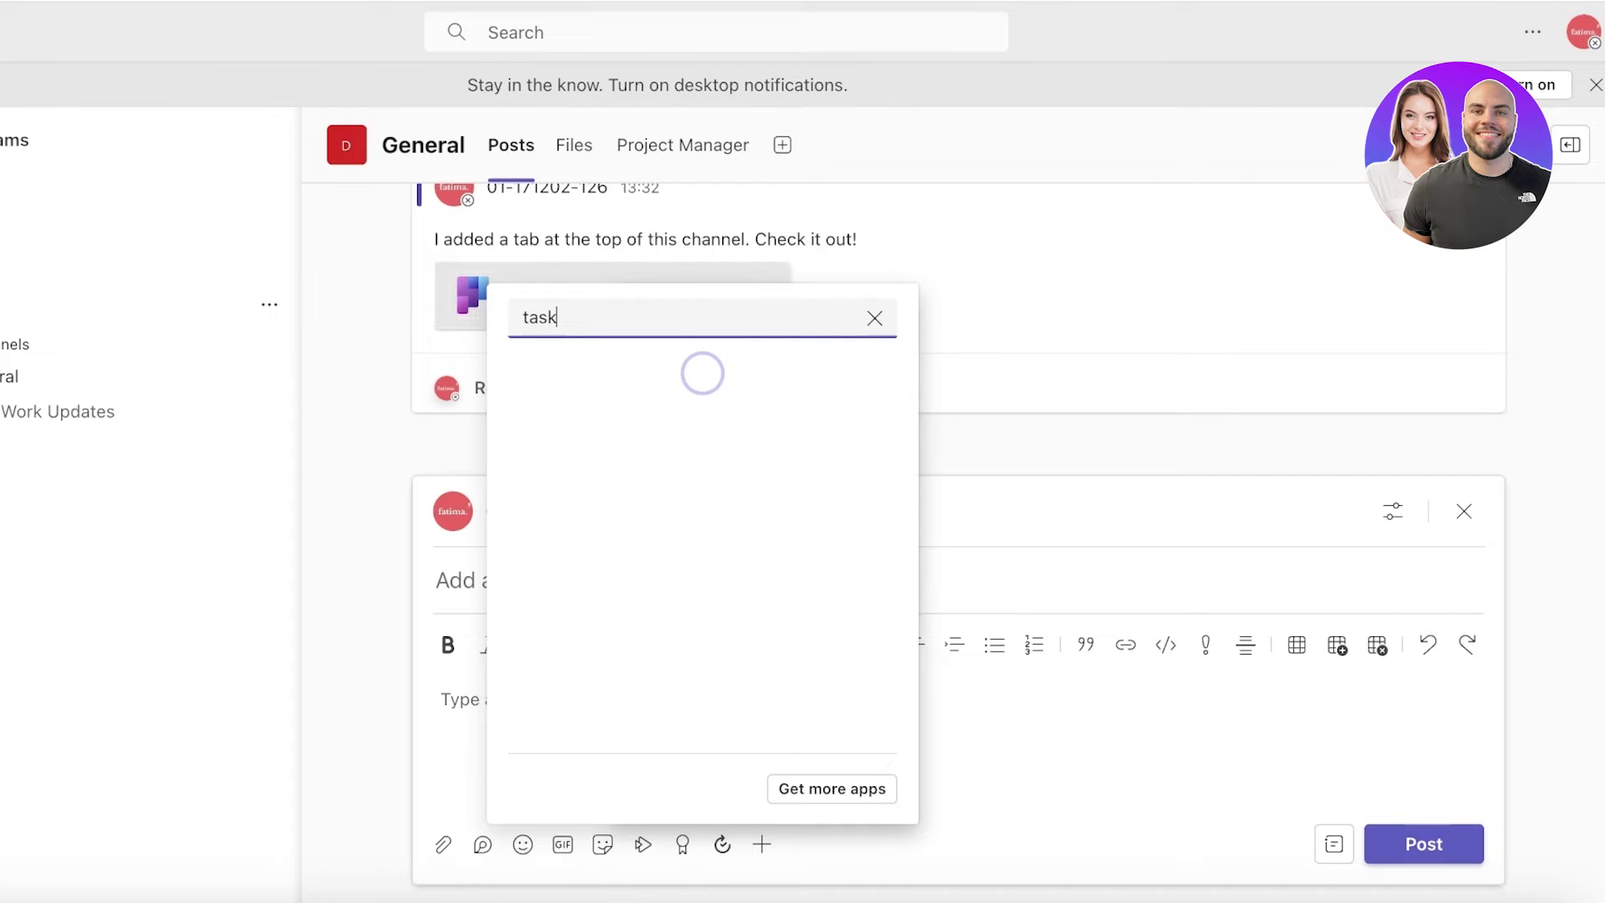
key("BackSpace")
key("BackSpace")
key("BackSpace")
key("BackSpace")
type("proj")
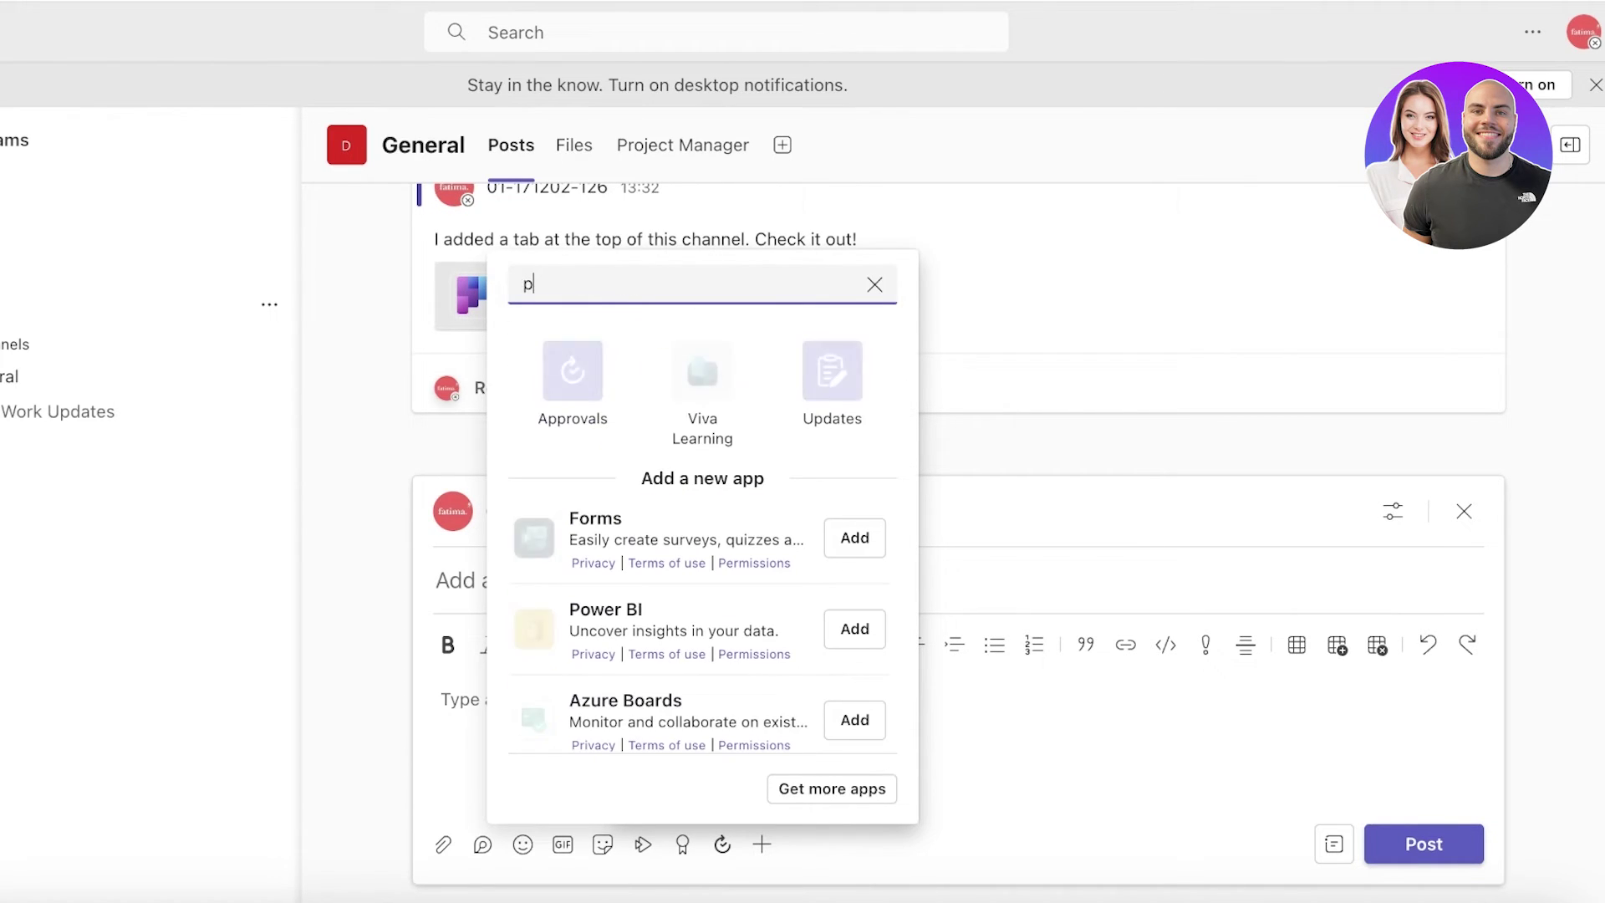
key("BackSpace")
key("BackSpace")
key("BackSpace")
key("BackSpace")
type("planner")
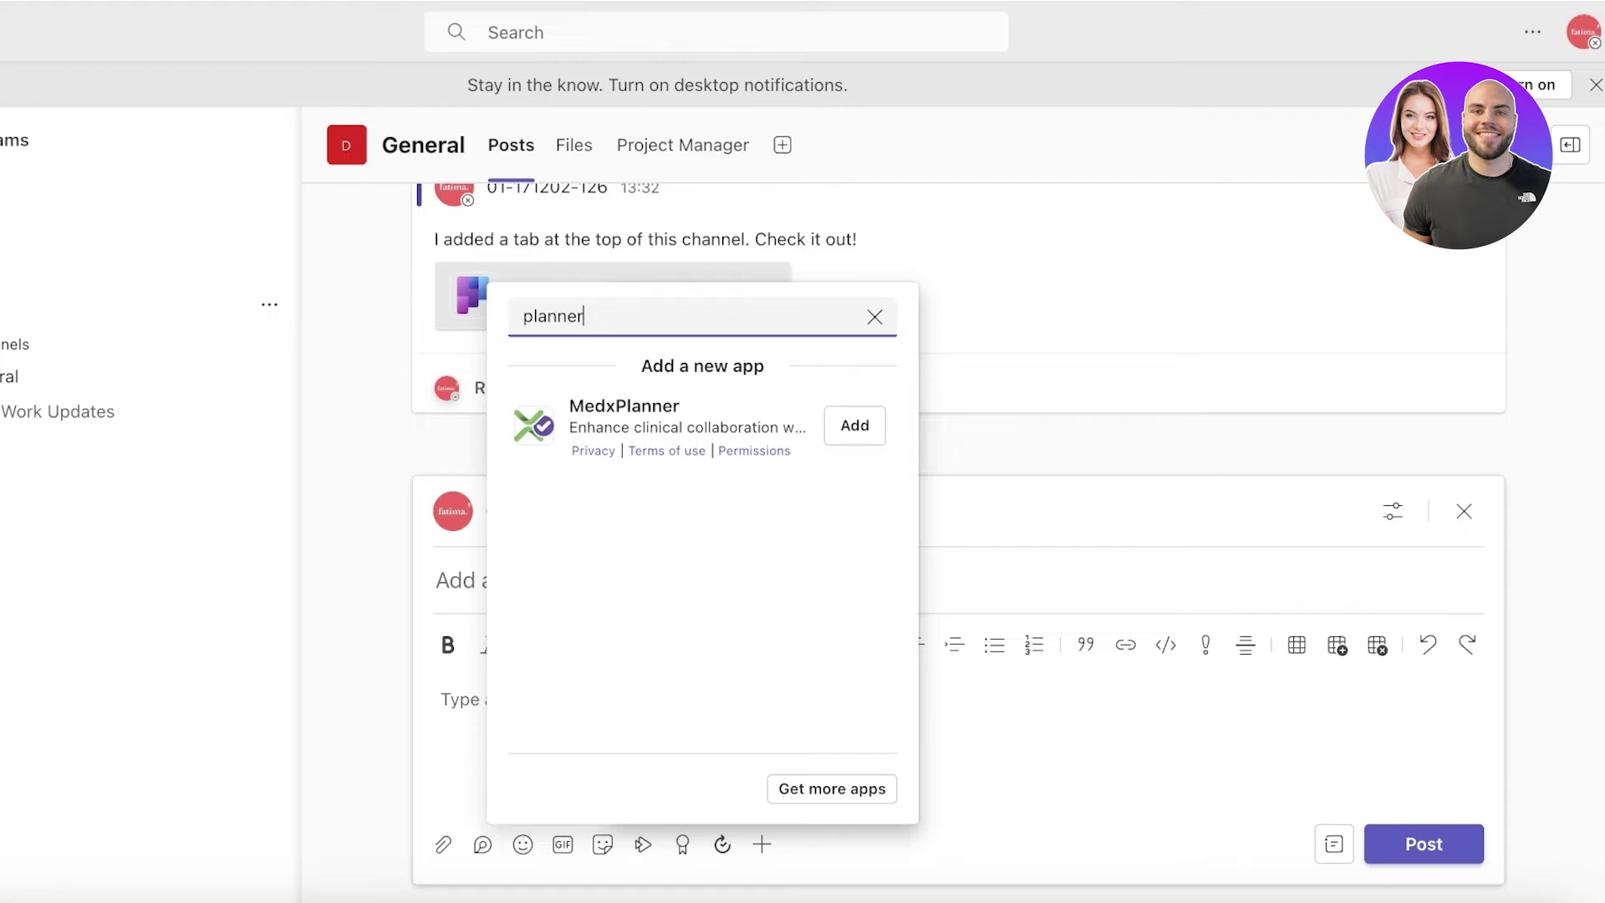
Close the message app search and look at the Loop, emoji, GIF, sticker, Stream and Praise options for the post
left_click(1031, 768)
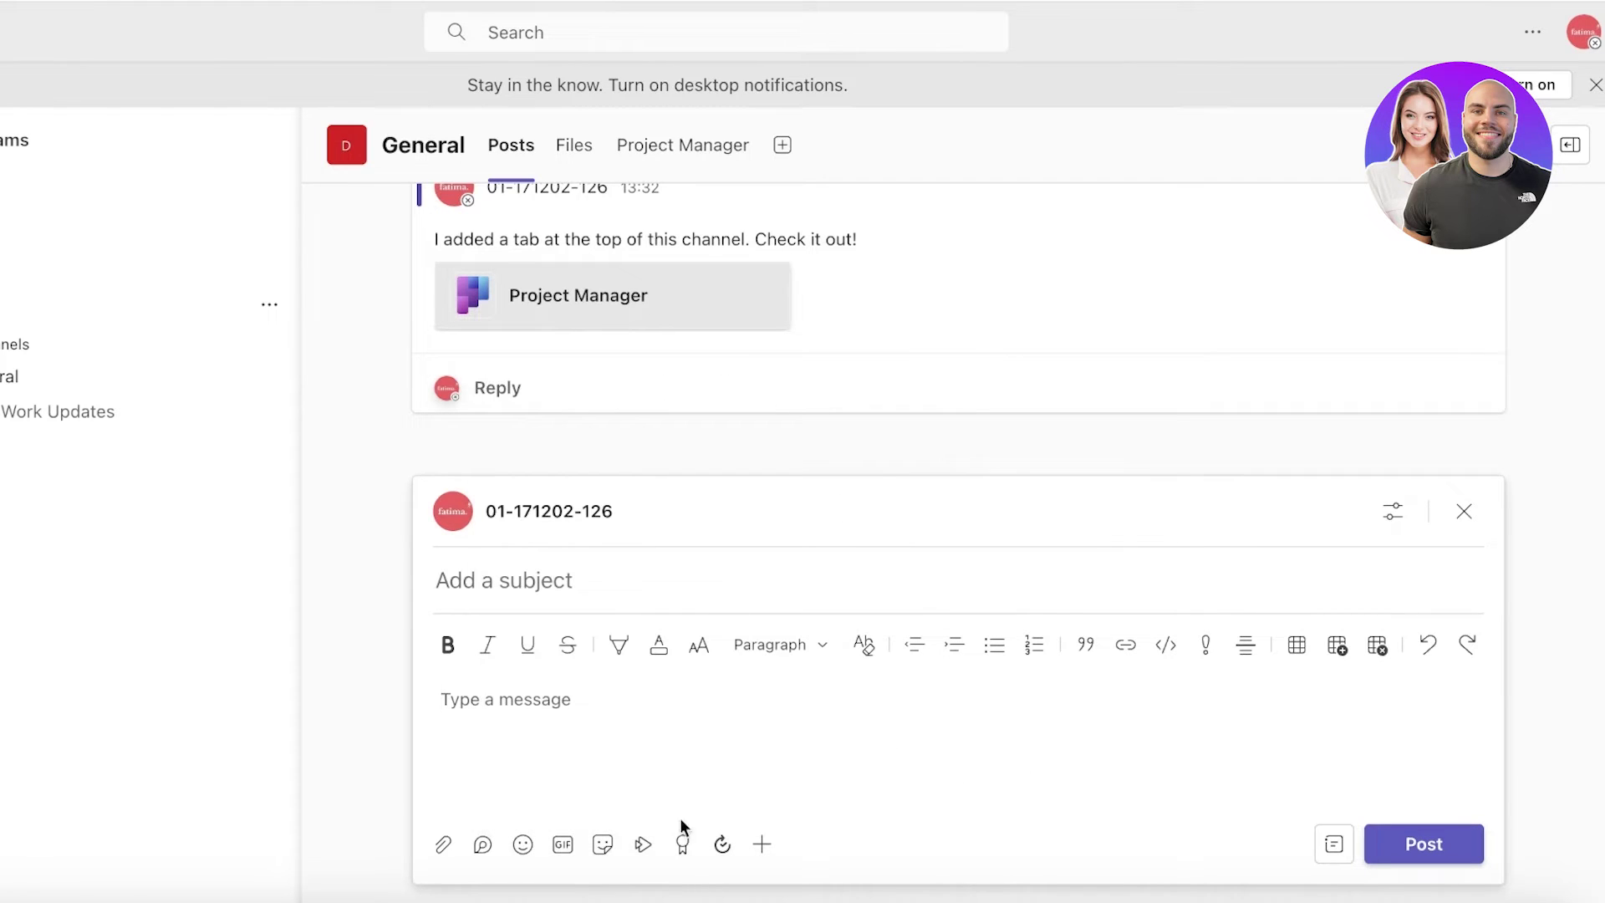
left_click(643, 845)
left_click(987, 746)
left_click(483, 844)
left_click(523, 845)
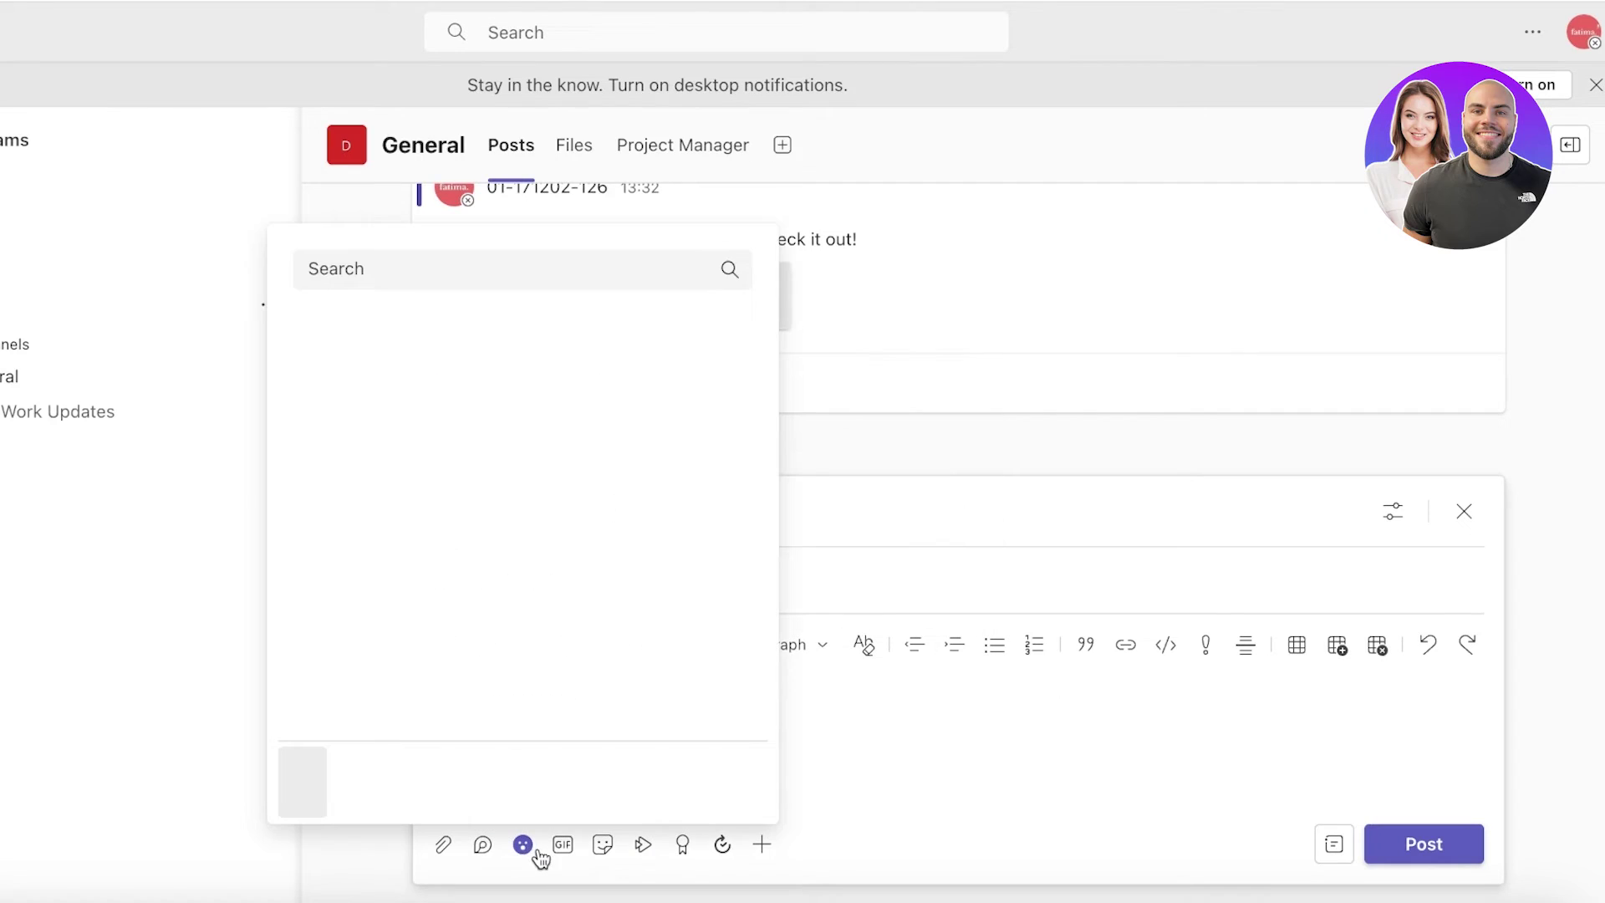
left_click(563, 844)
left_click(602, 844)
left_click(643, 844)
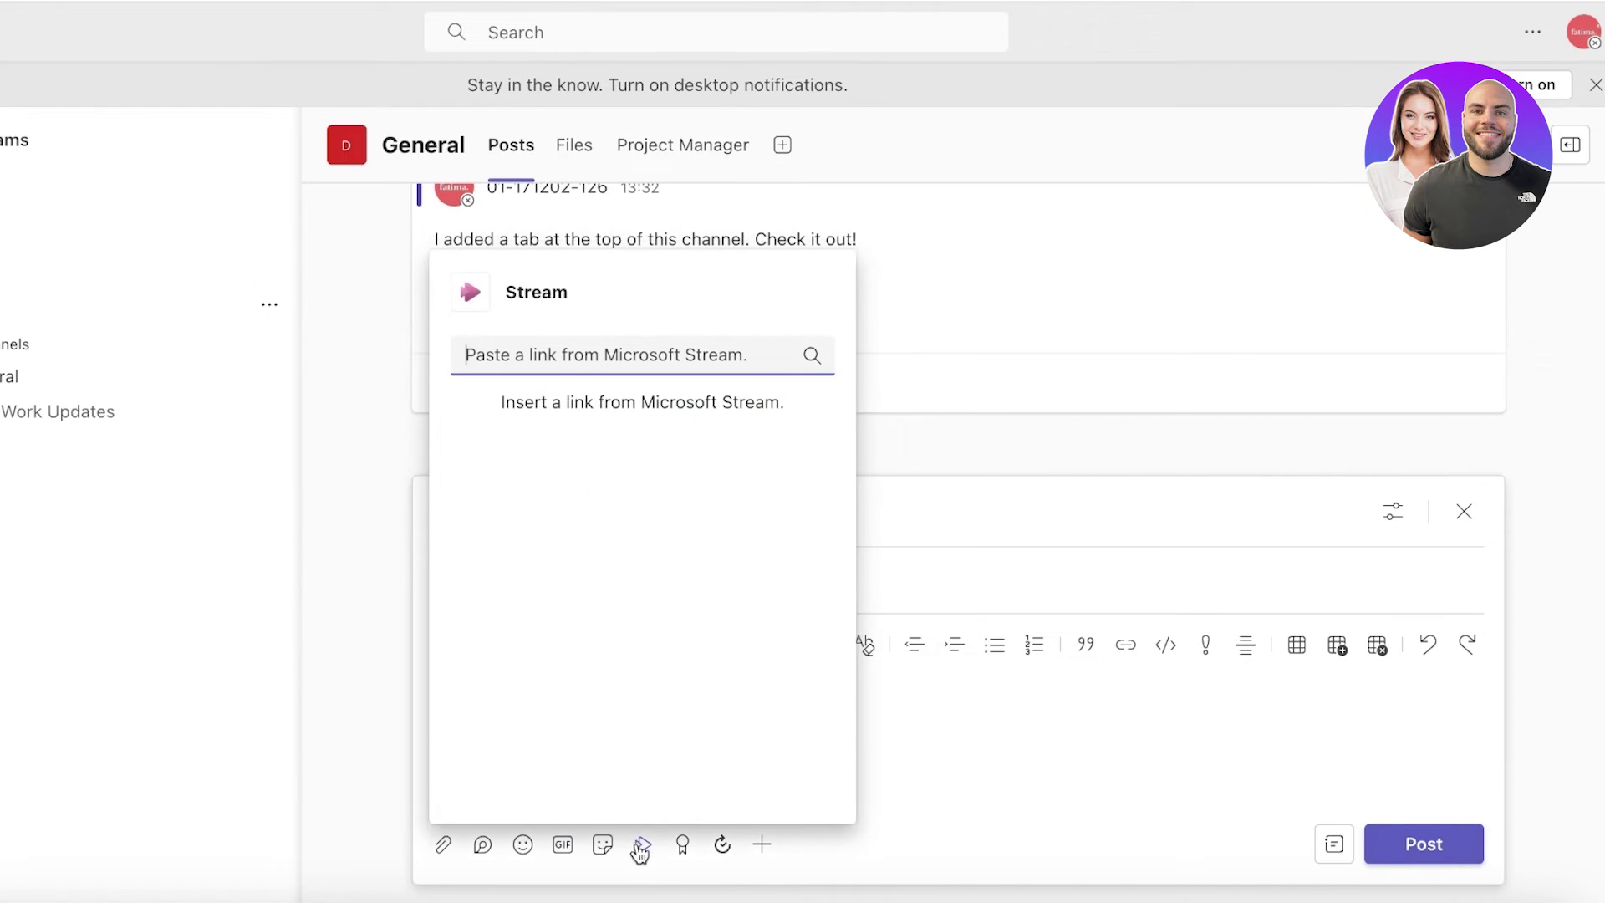
left_click(682, 844)
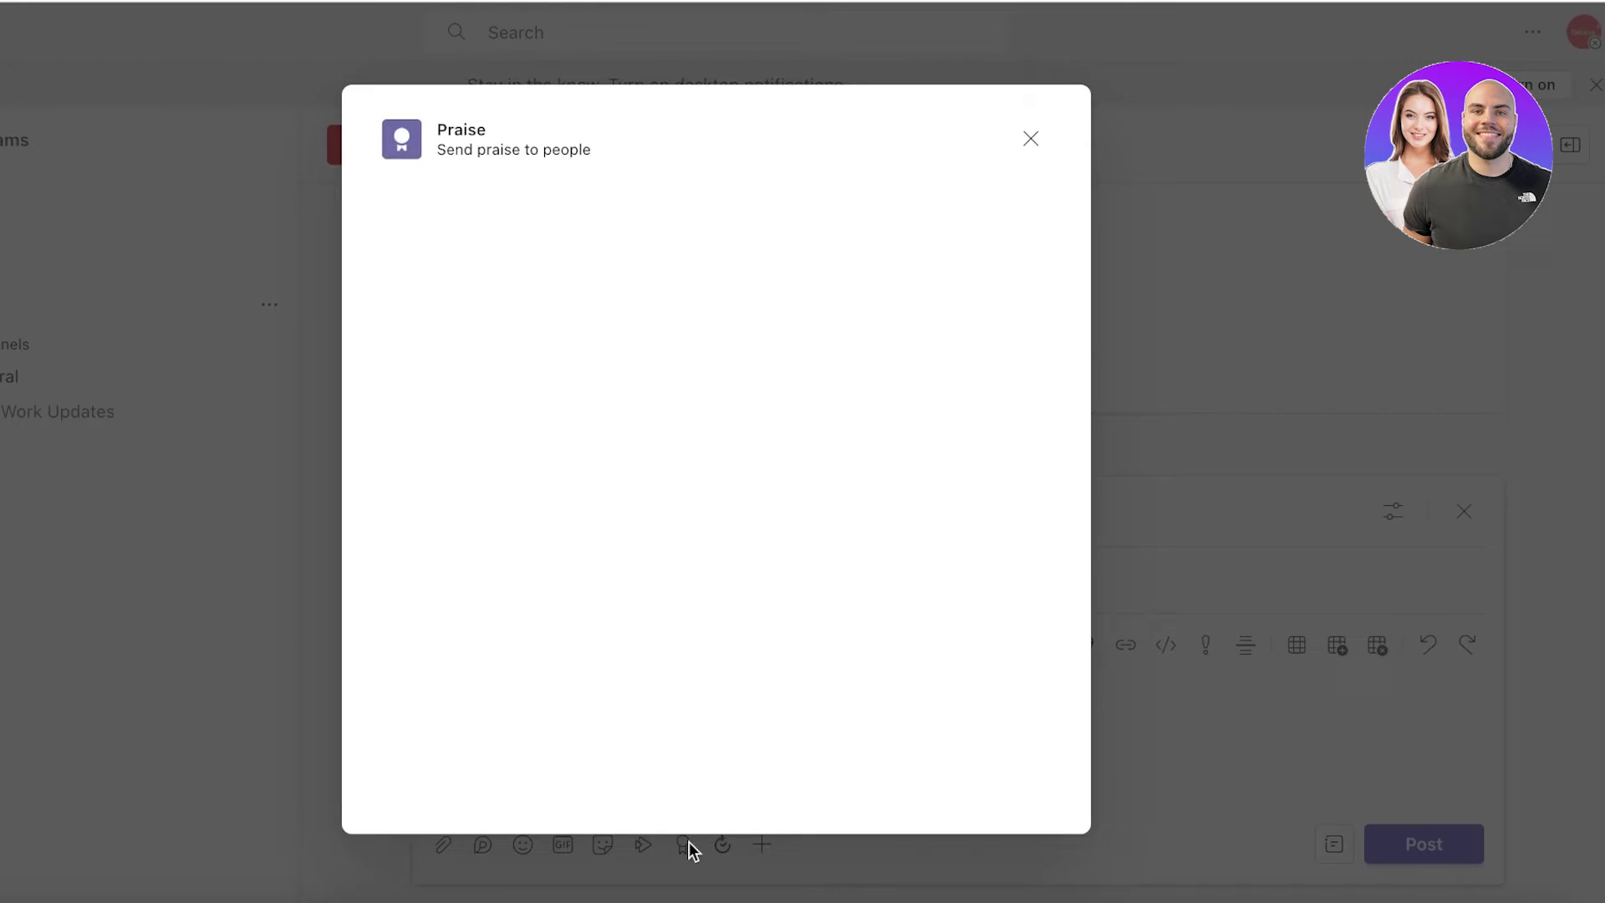
left_click(1035, 135)
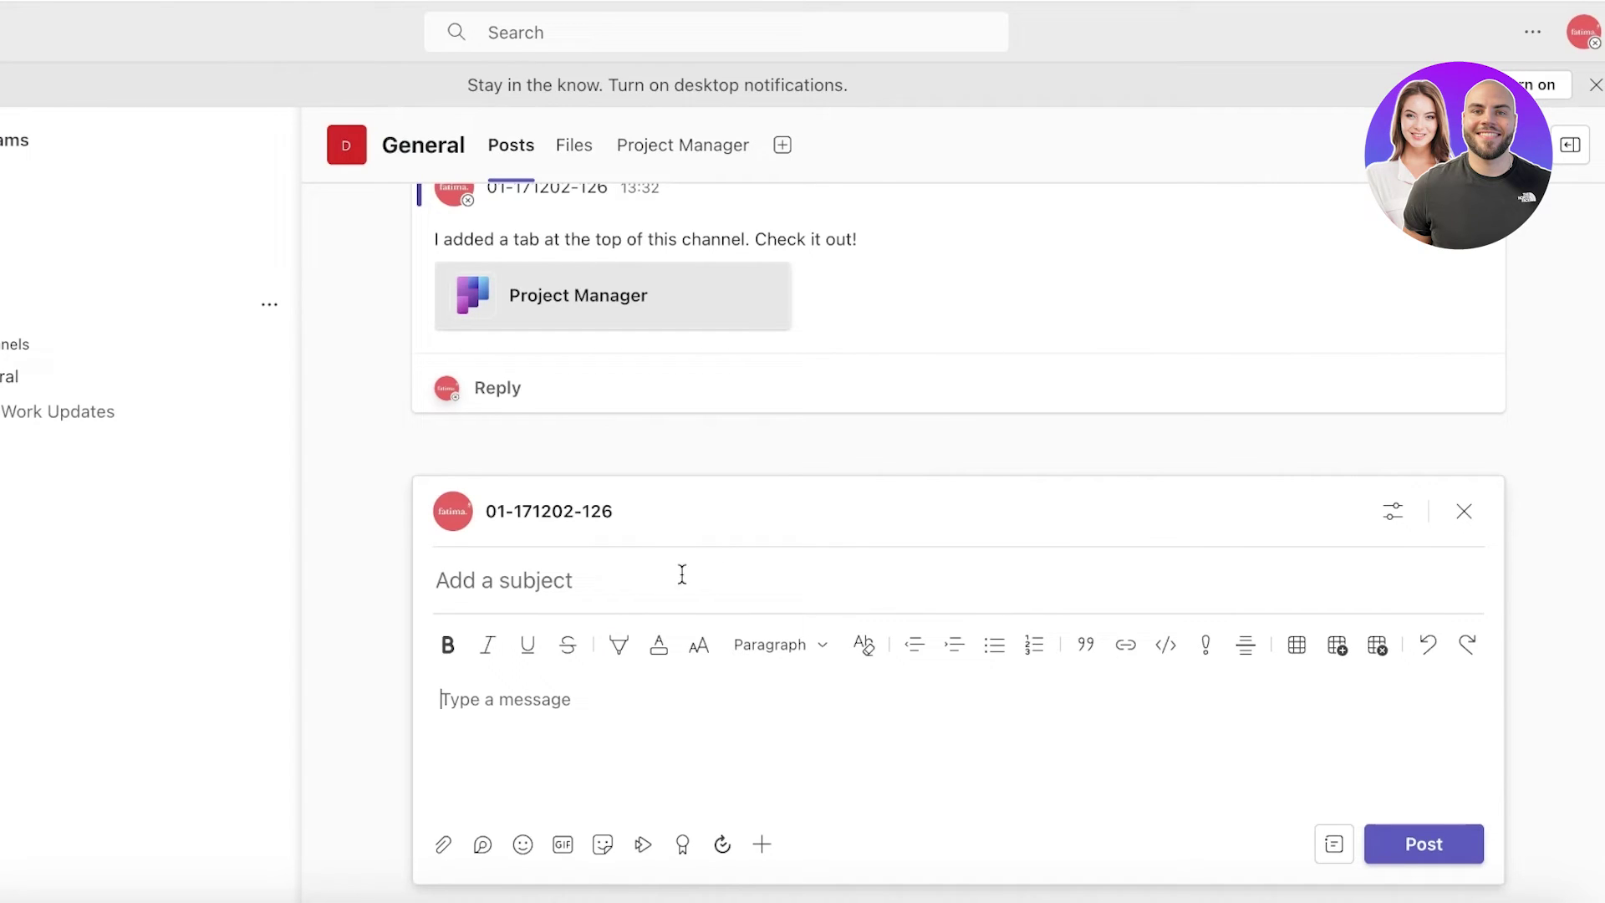
Return to the General channel's Project Manager plan and look over the board's grouping and filter options
left_click(702, 149)
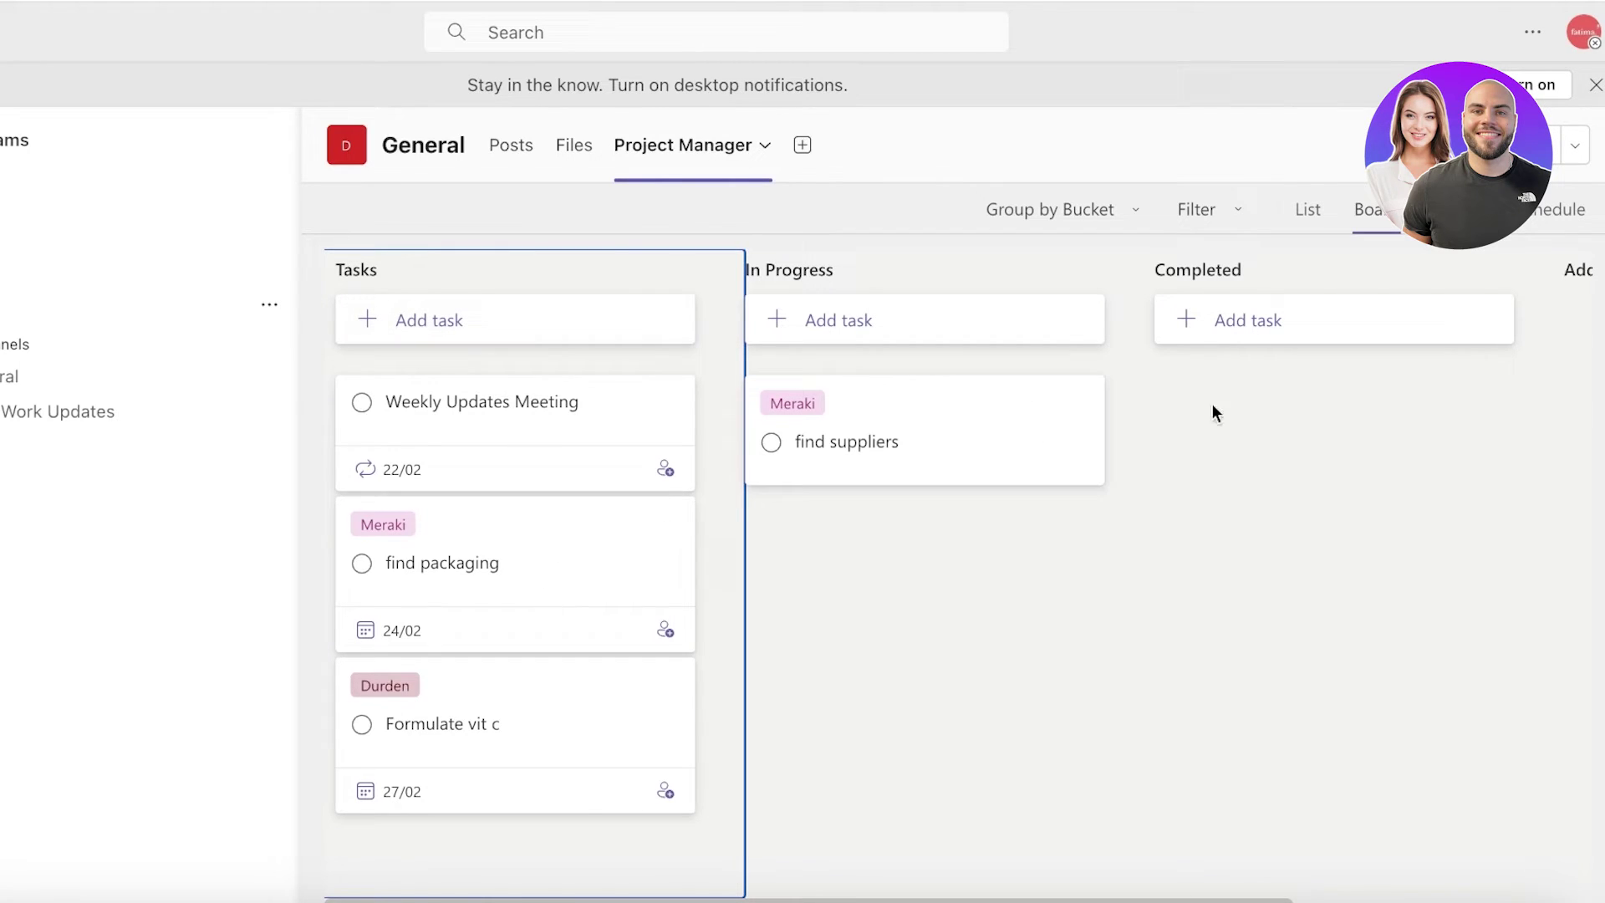
left_click(1135, 209)
left_click(1195, 211)
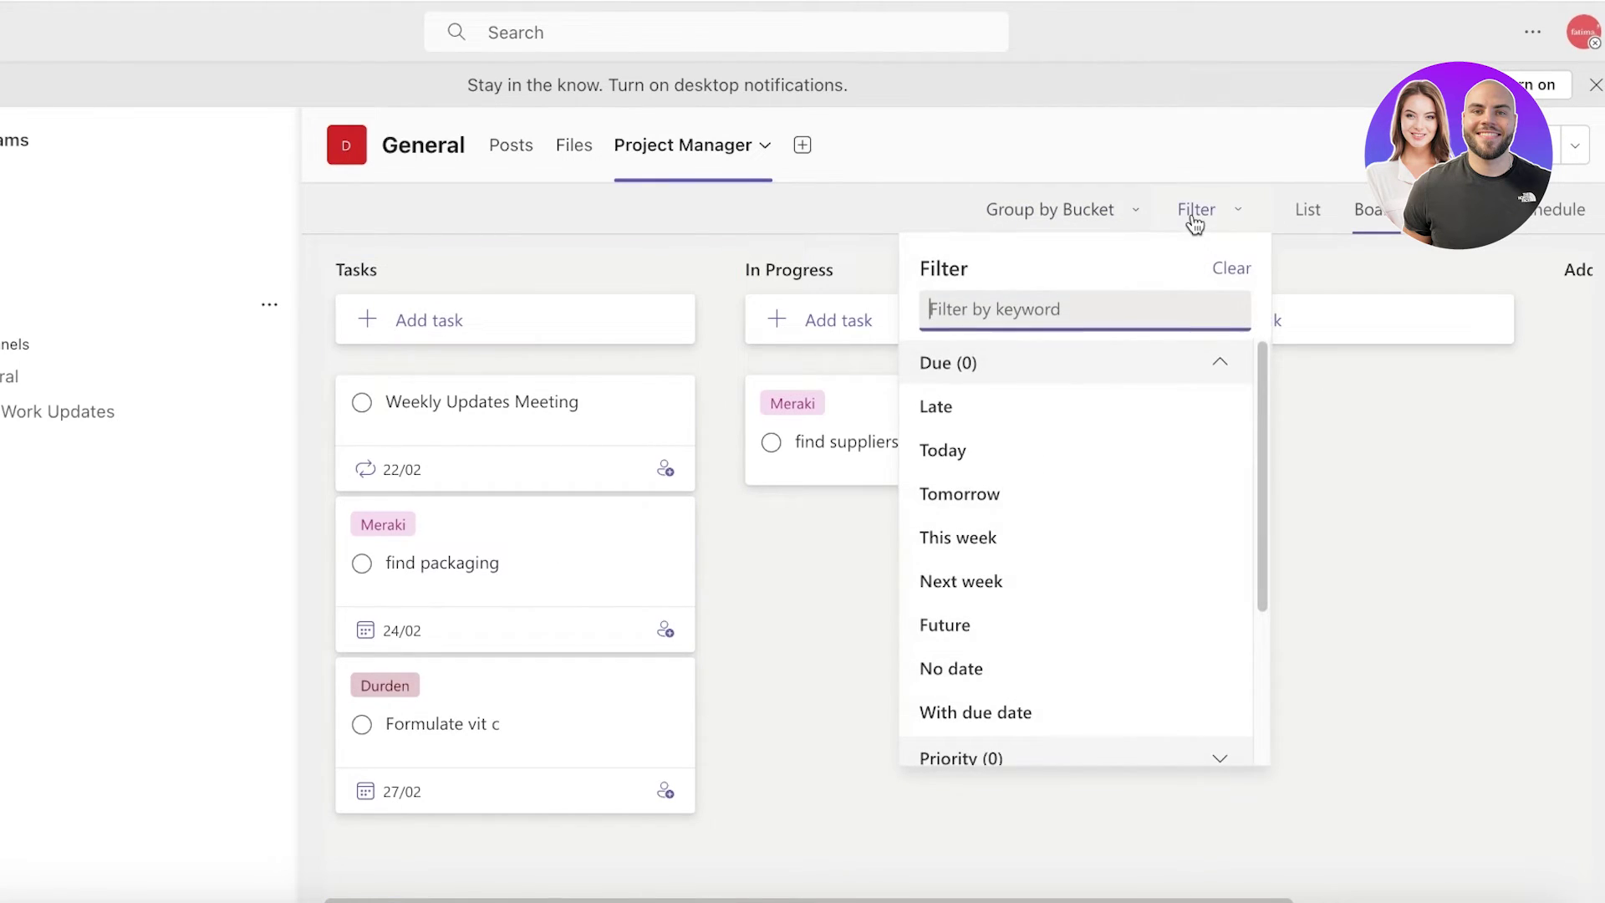
scroll(1117, 616, "down", 3)
scroll(1087, 602, "up", 3)
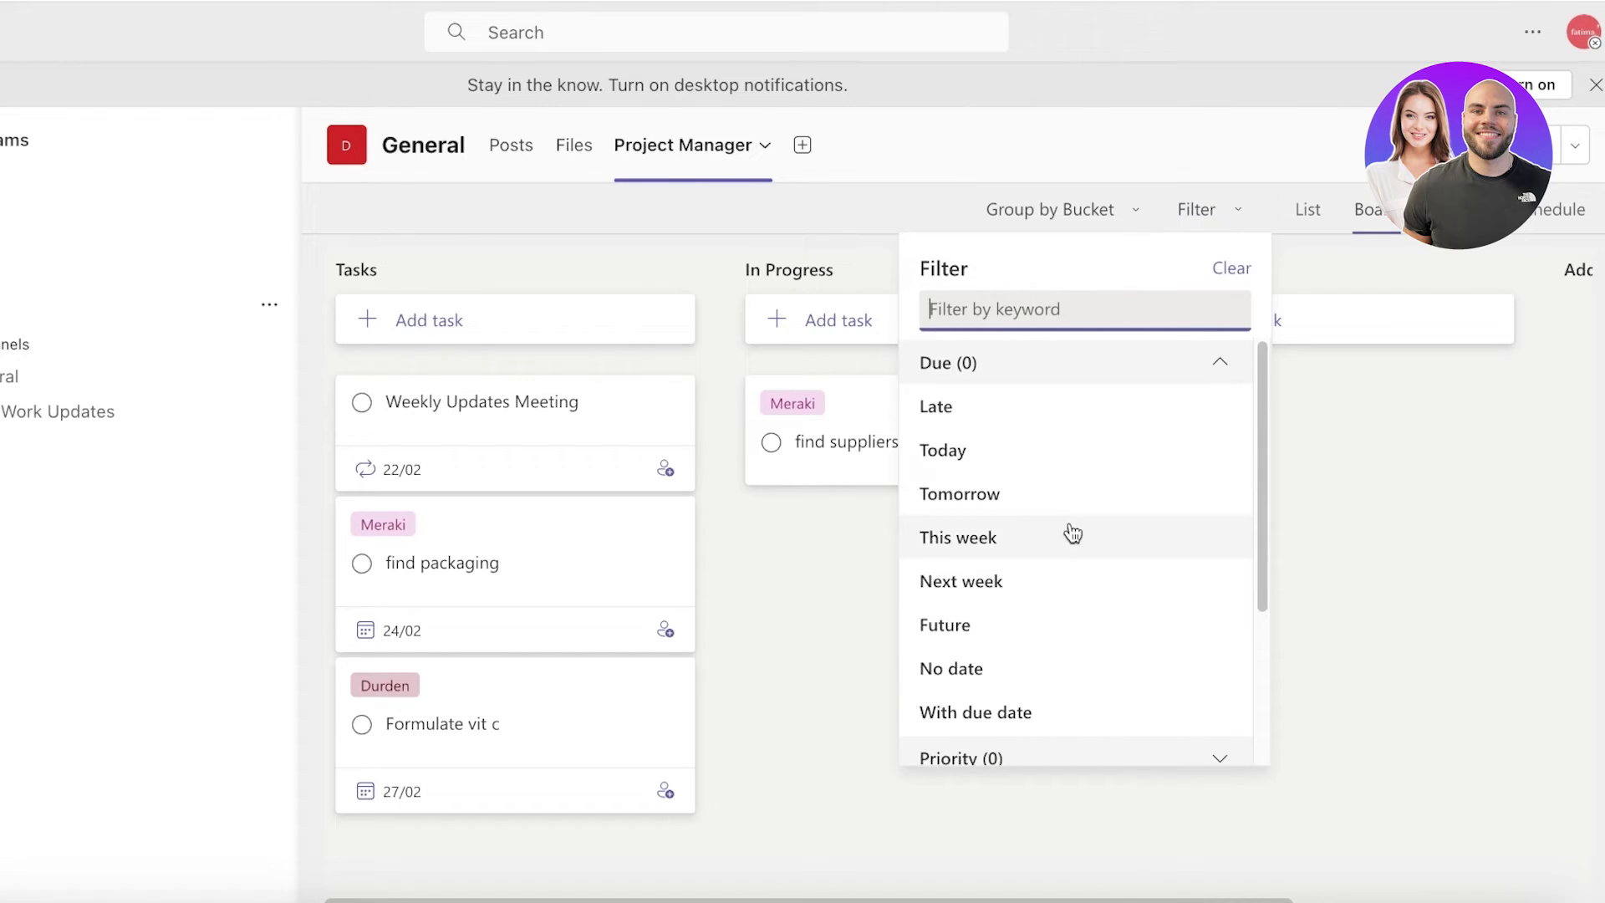
Filter the board by the Unassigned assignment option, remove that filter again and close the filter options
left_click(1091, 353)
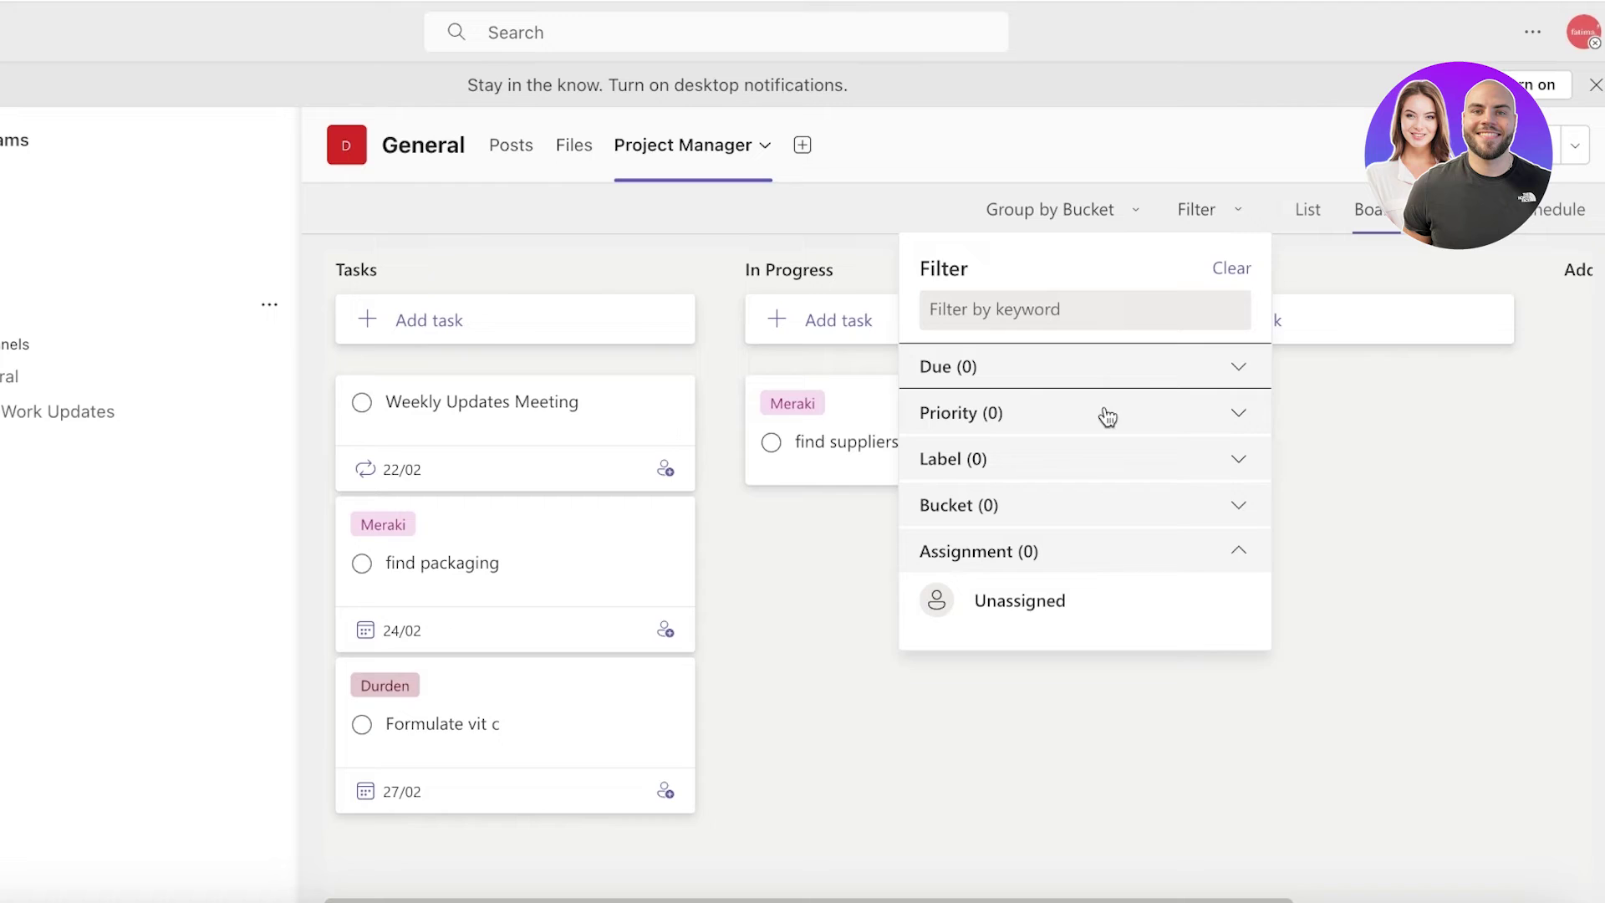
left_click(1168, 566)
left_click(1167, 563)
left_click(1104, 603)
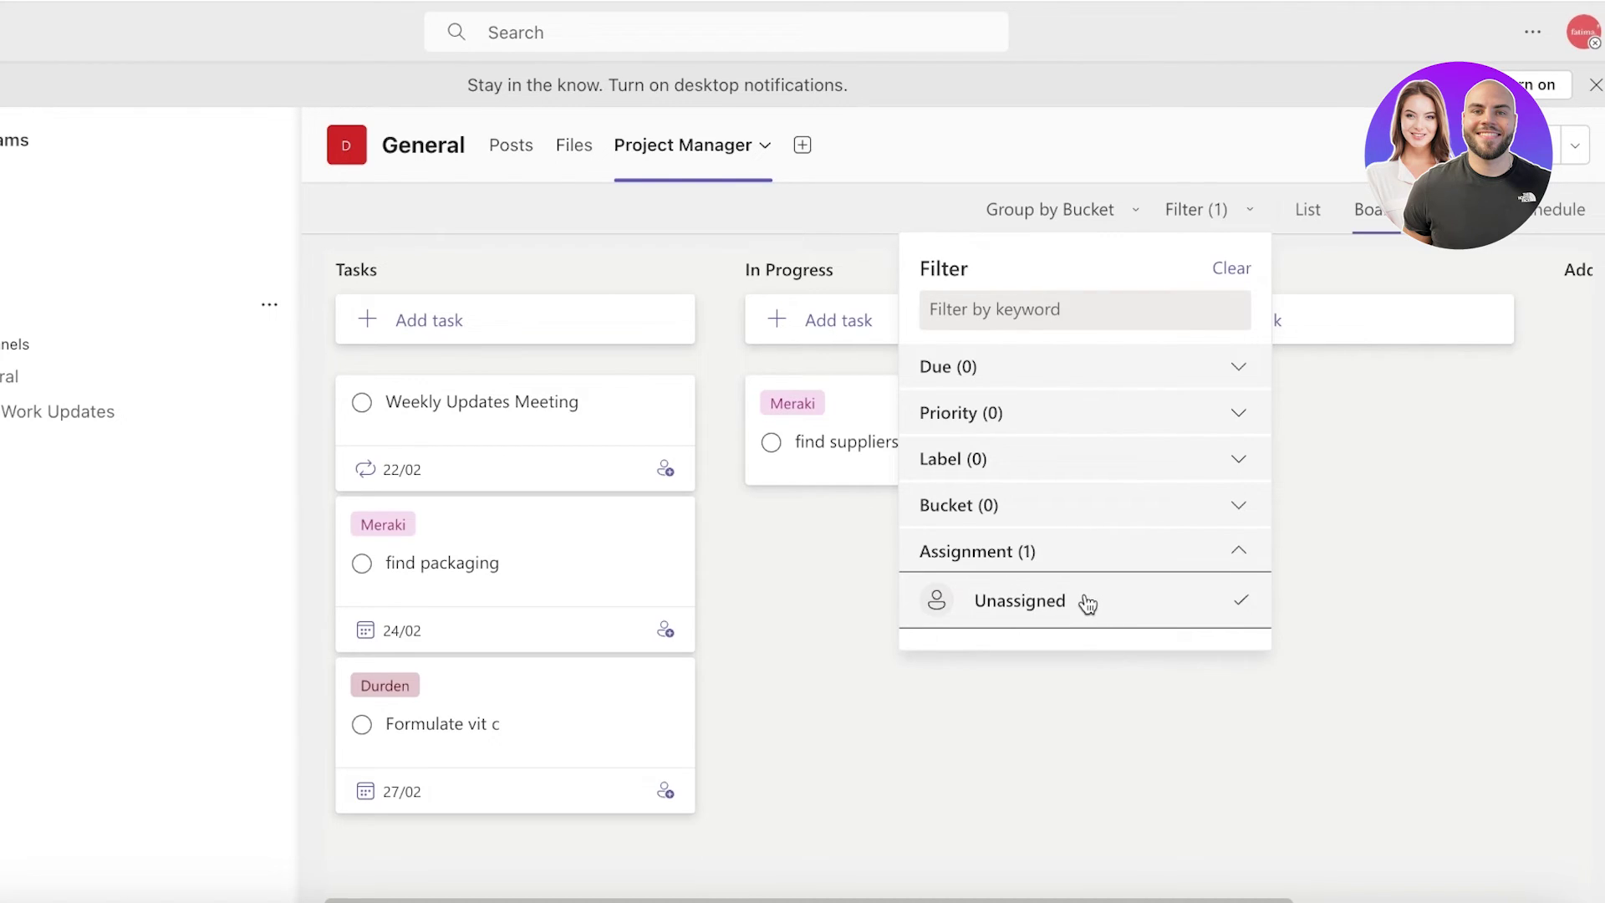
left_click(1087, 603)
left_click(879, 588)
Set the progress of the "find packaging" task to In progress and close its details
left_click(509, 559)
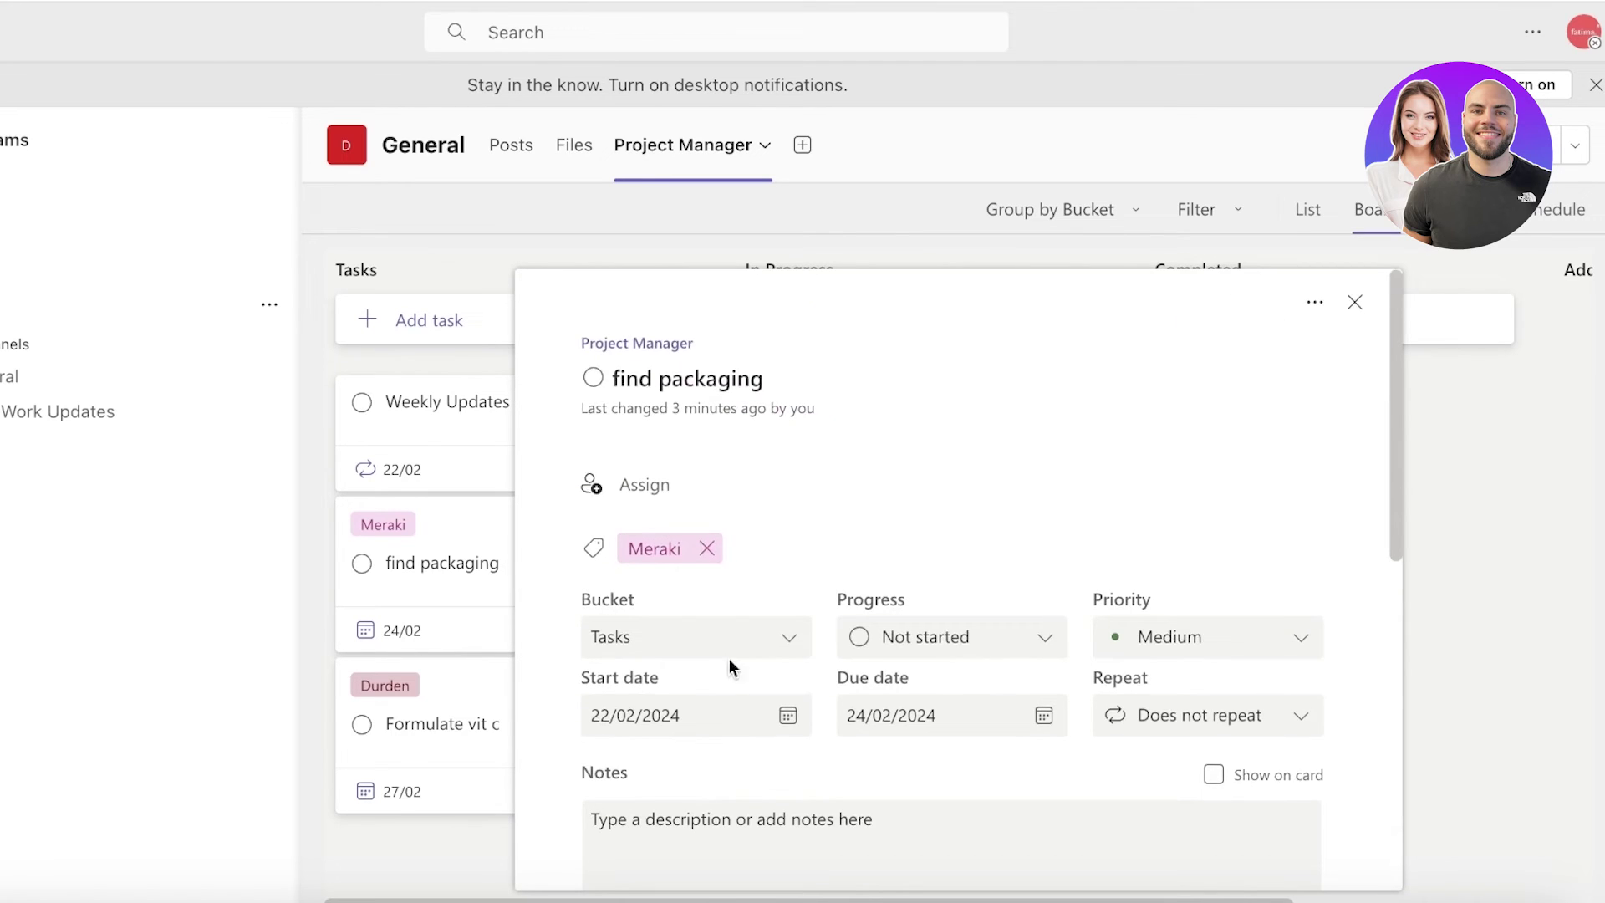
scroll(729, 659, "down", 3)
left_click(902, 391)
left_click(906, 476)
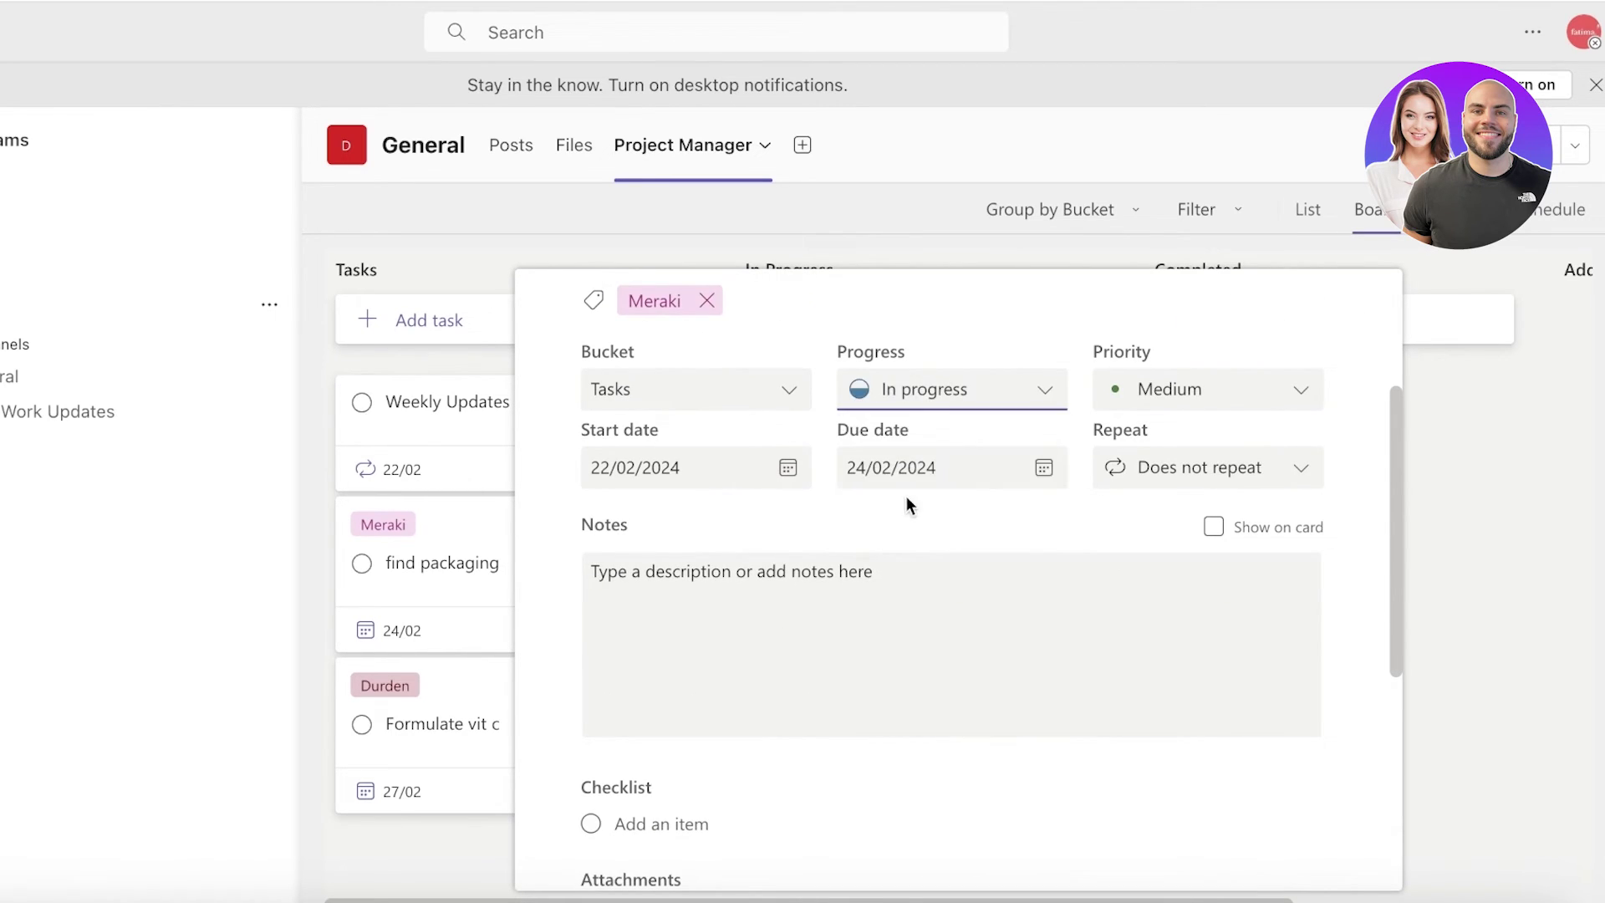
left_click(1560, 531)
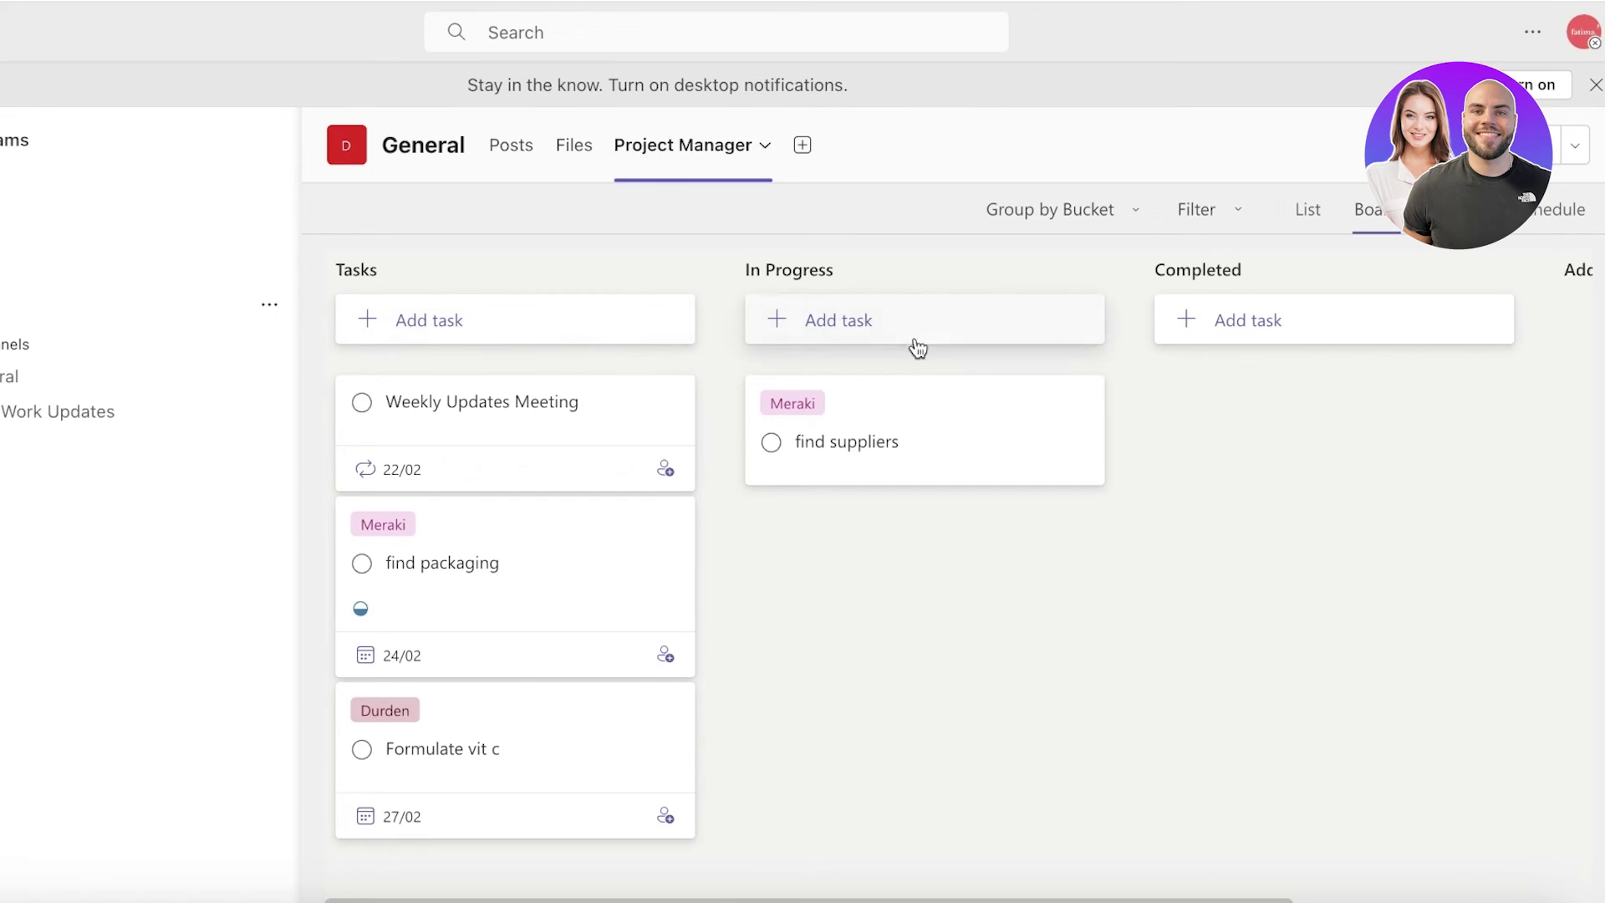
Review the "find packaging" task's progress options, close its details and move its card into the In Progress bucket
left_click(454, 619)
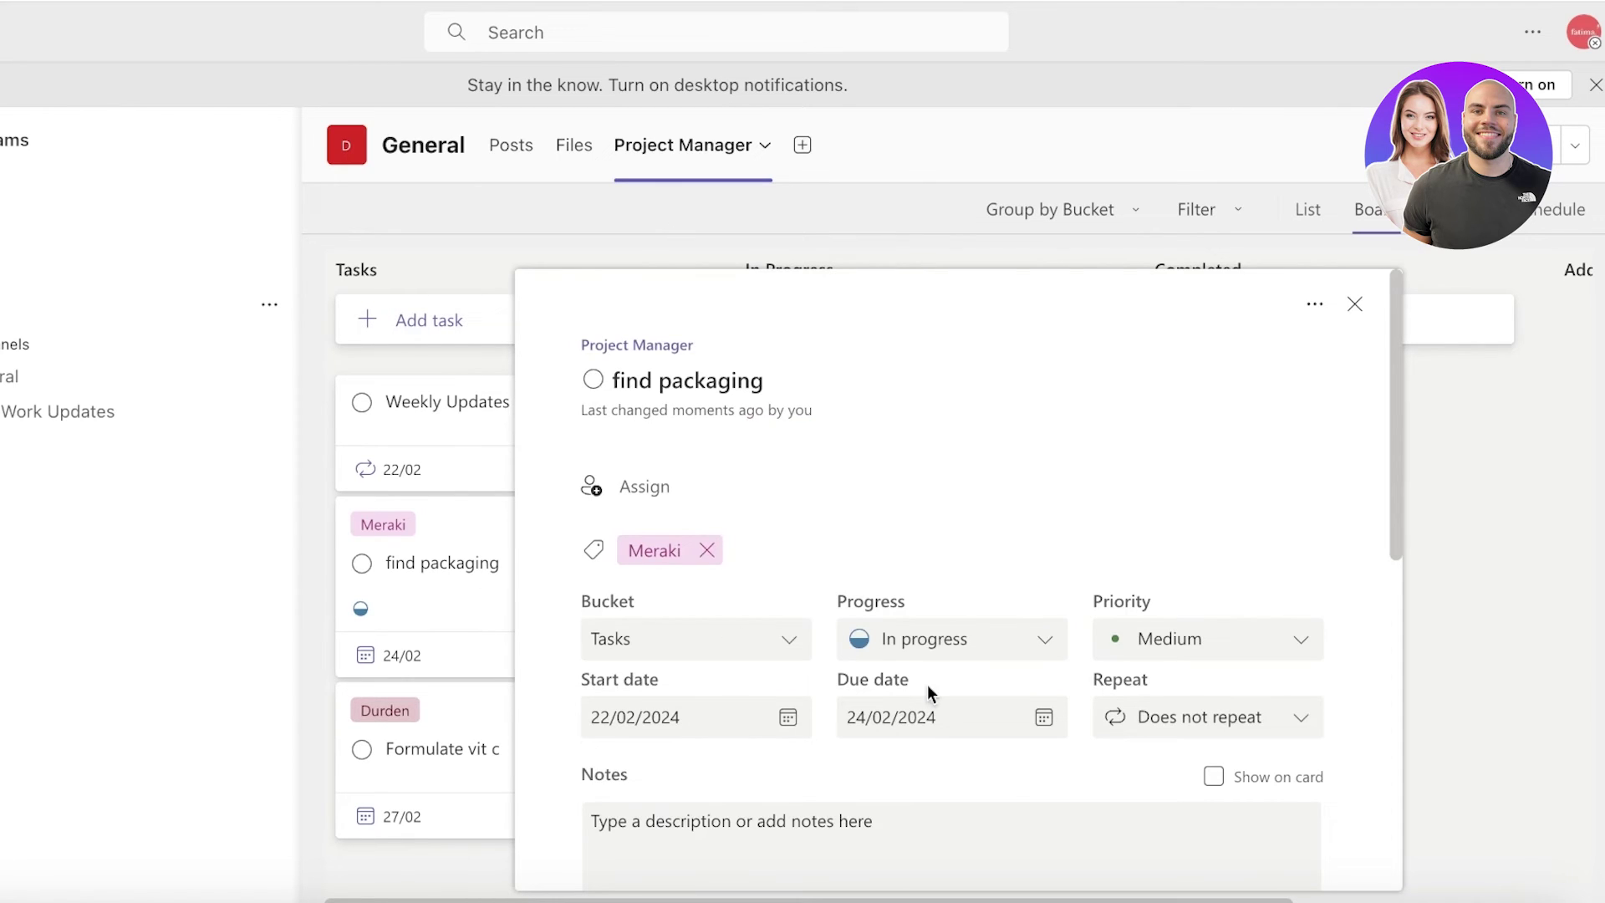
left_click(976, 640)
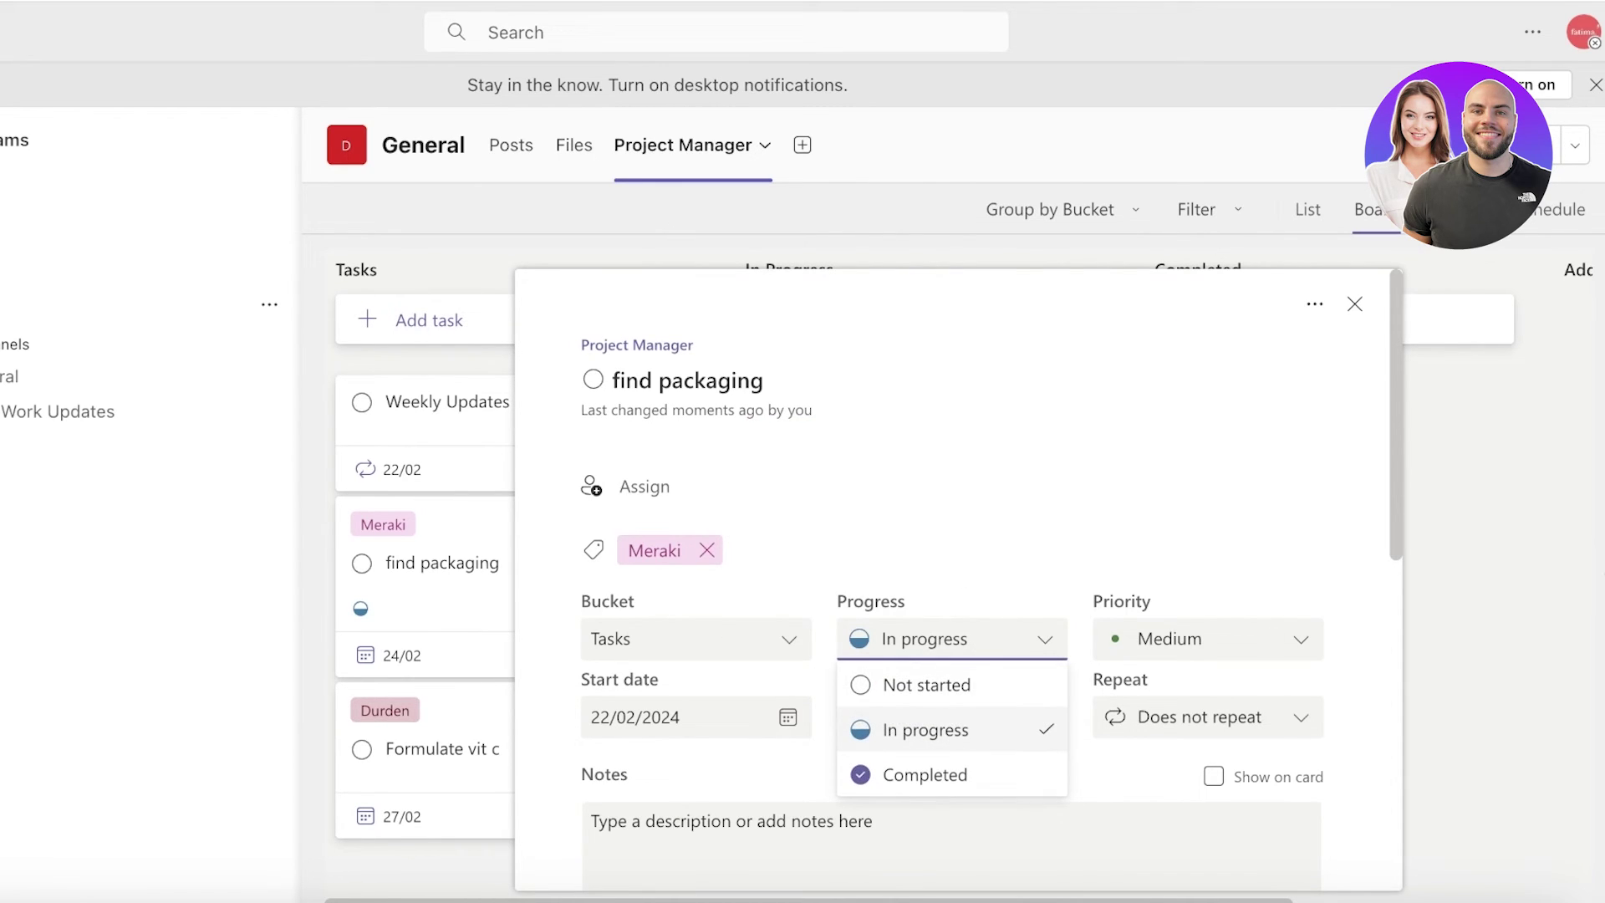
left_click(1524, 470)
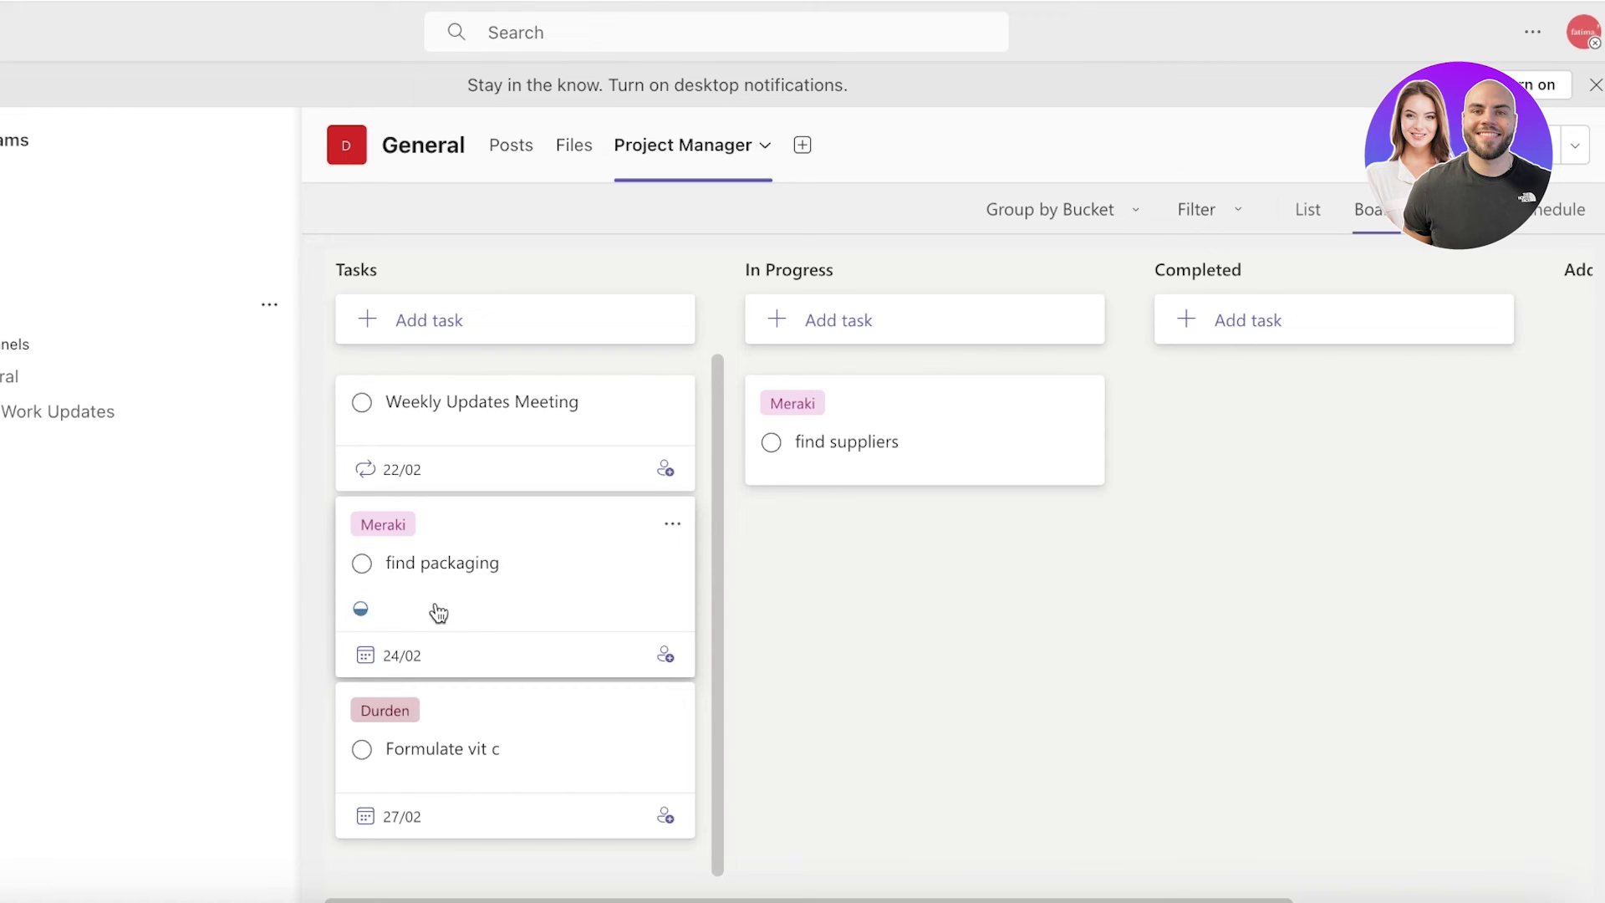
left_click_drag(438, 614, 867, 552)
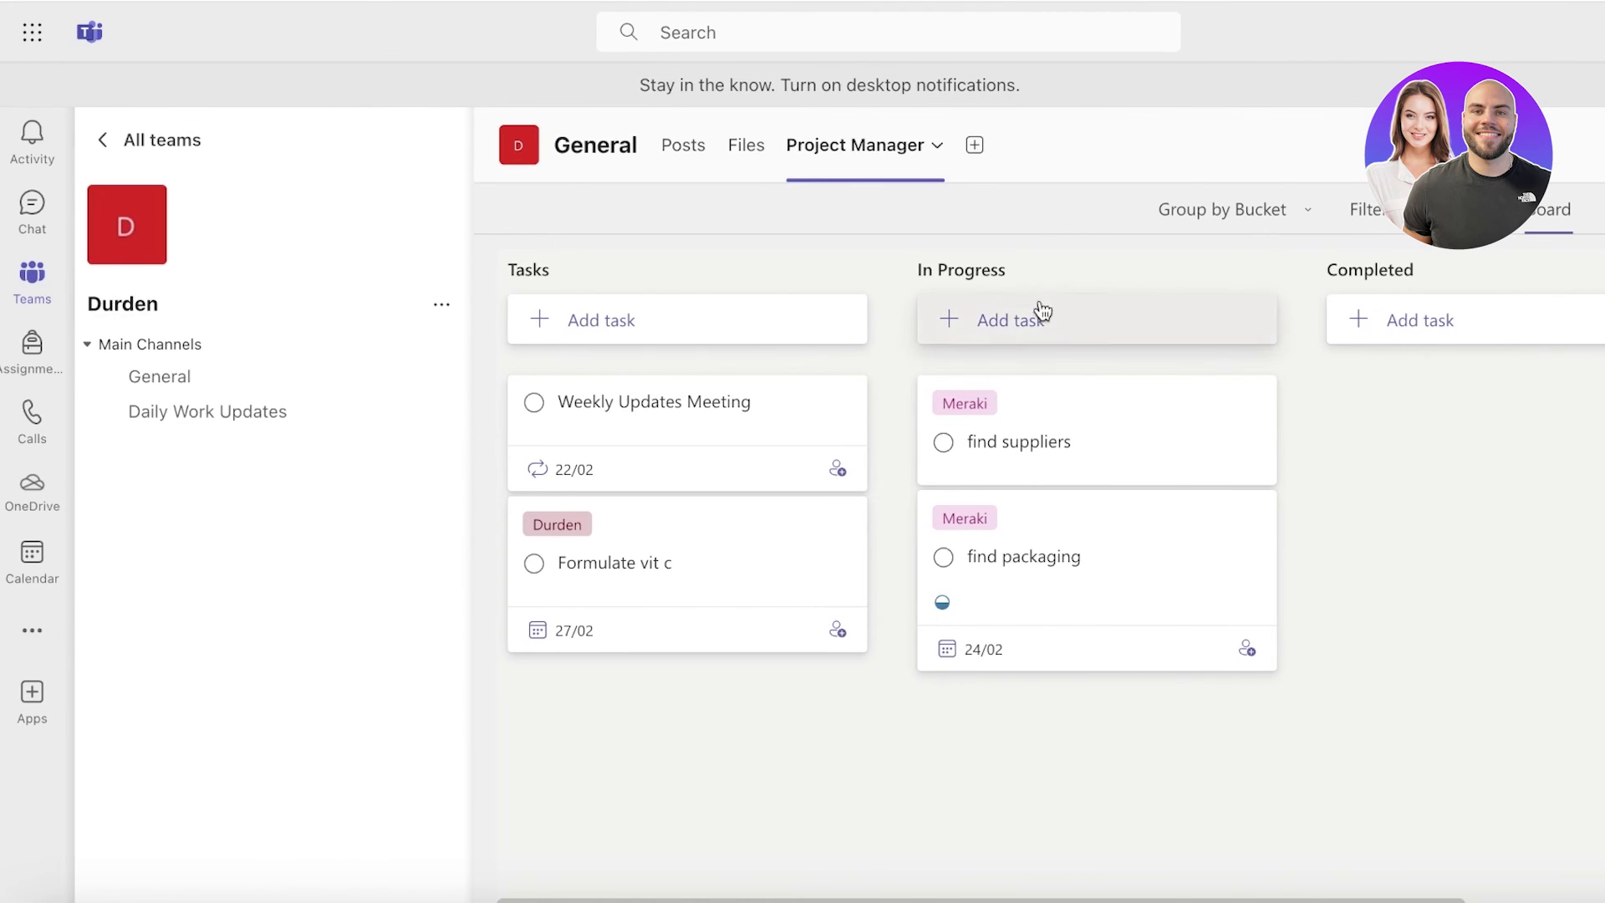
Open the Tasks by Planner and To Do app and show the Project Manager plan under the Durden shared plans
left_click(32, 630)
left_click(173, 453)
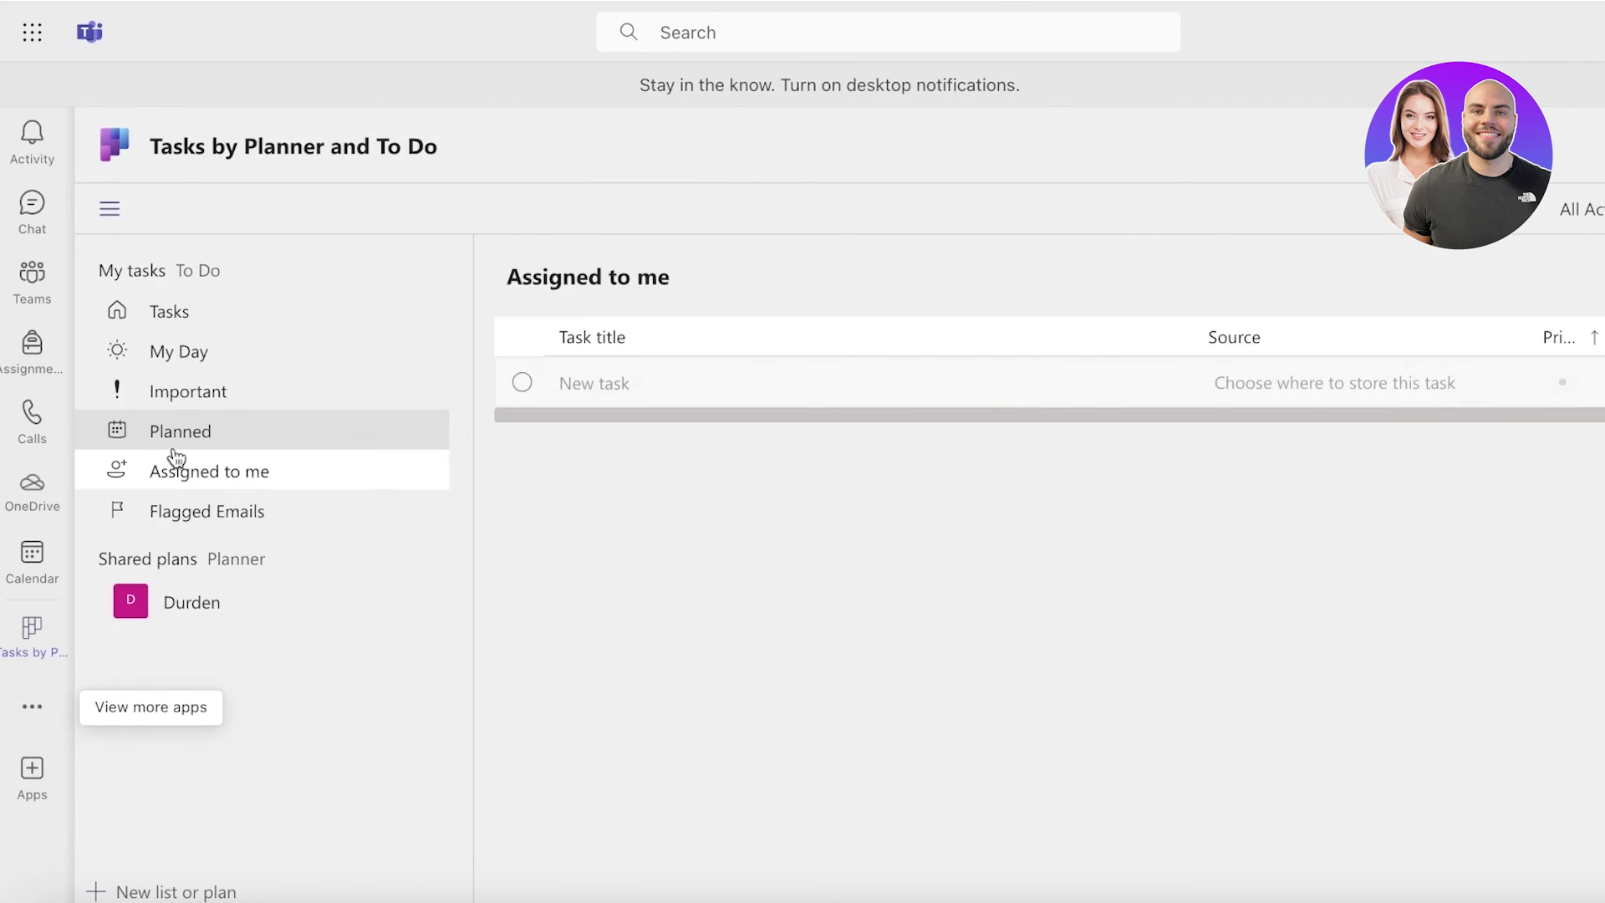
left_click(219, 602)
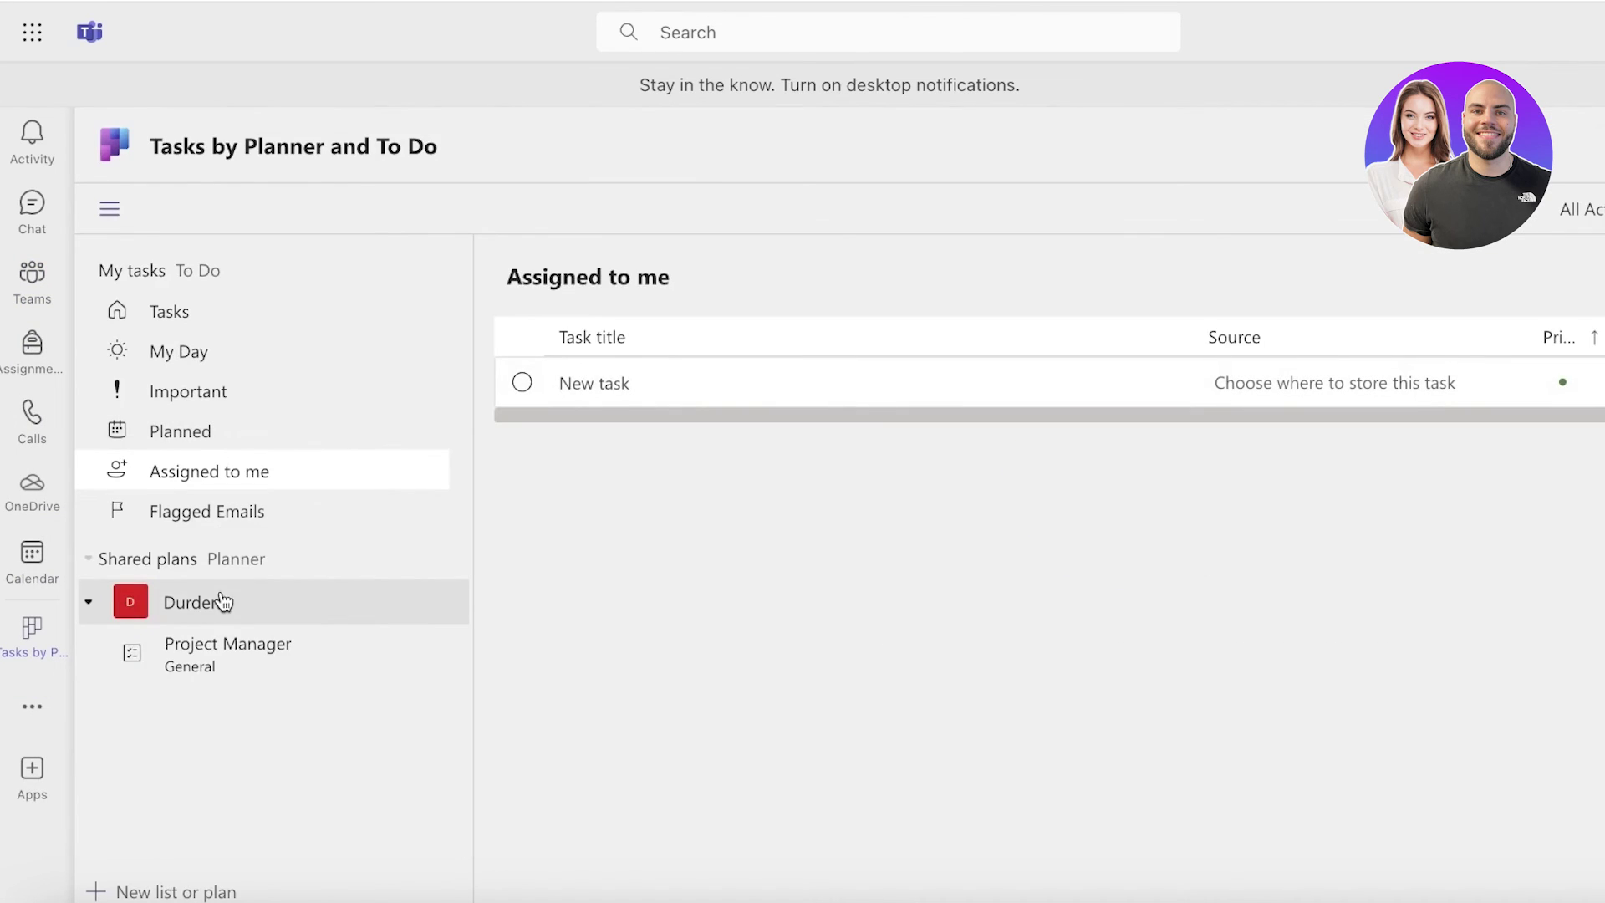
left_click(194, 736)
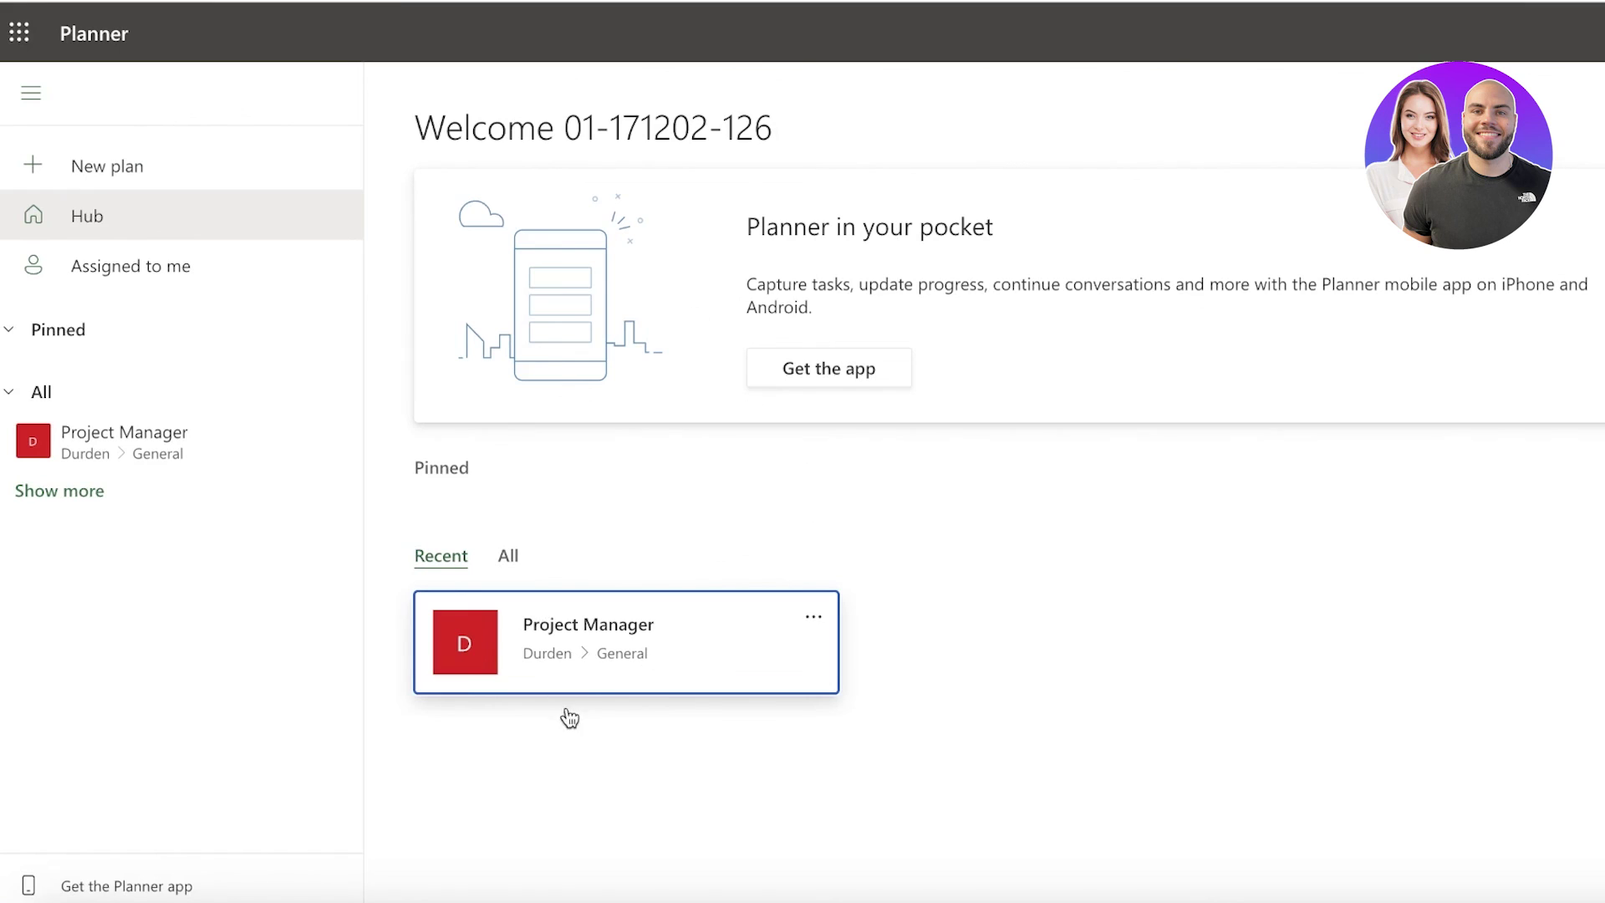
View the Project Manager plan's board in Planner on the web, and switch back to its task list in Teams
left_click(580, 638)
mouse_move(1157, 456)
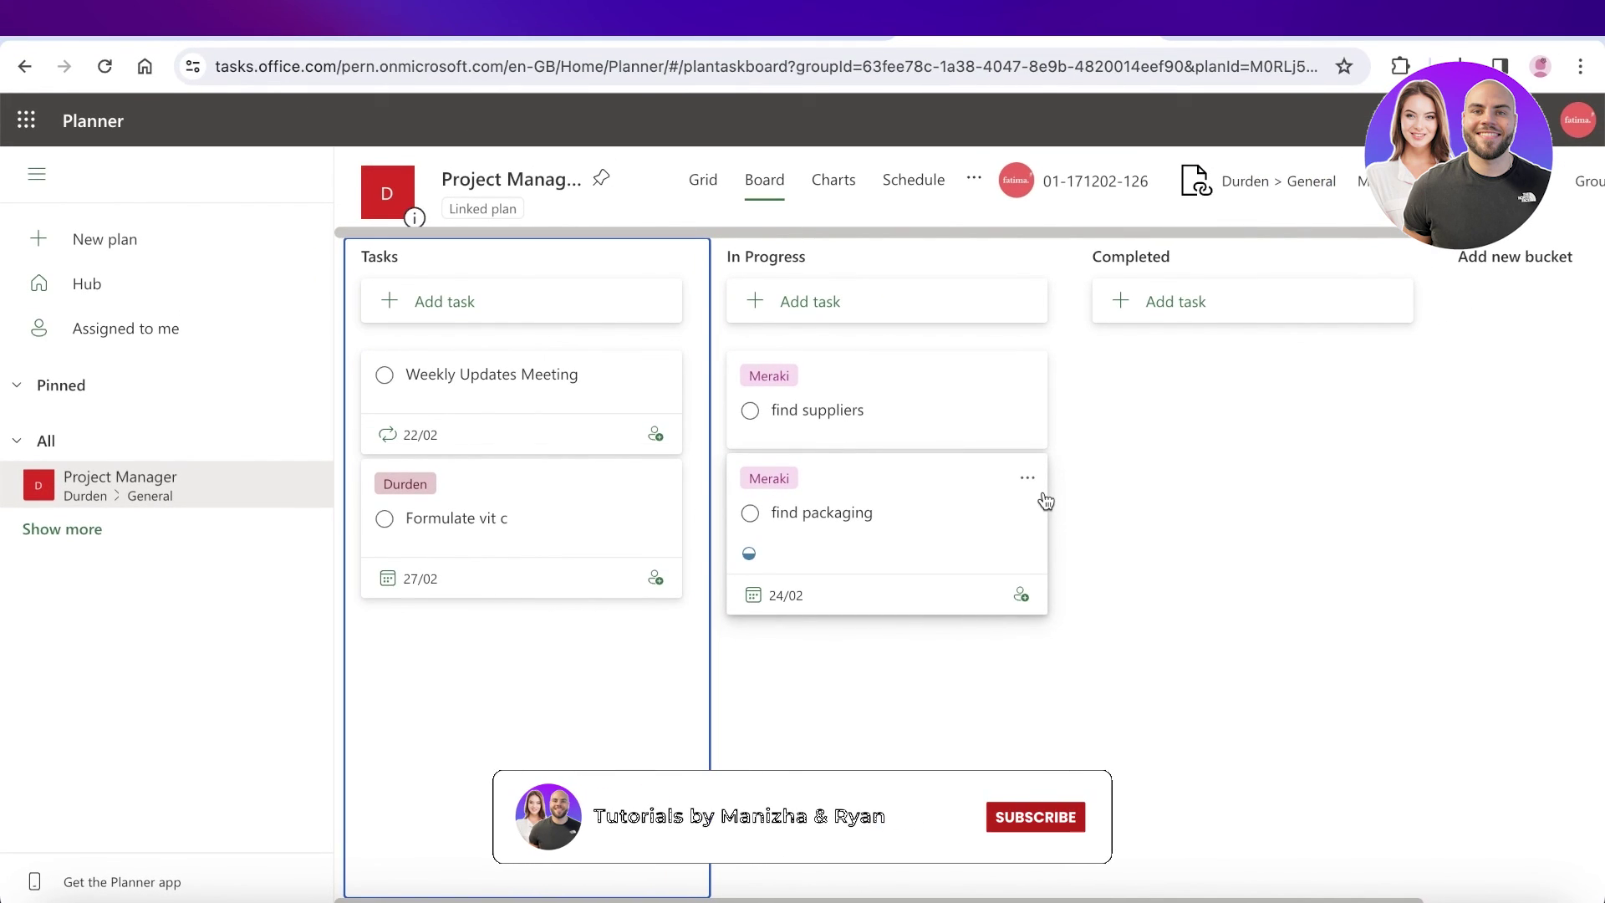
left_click(1260, 37)
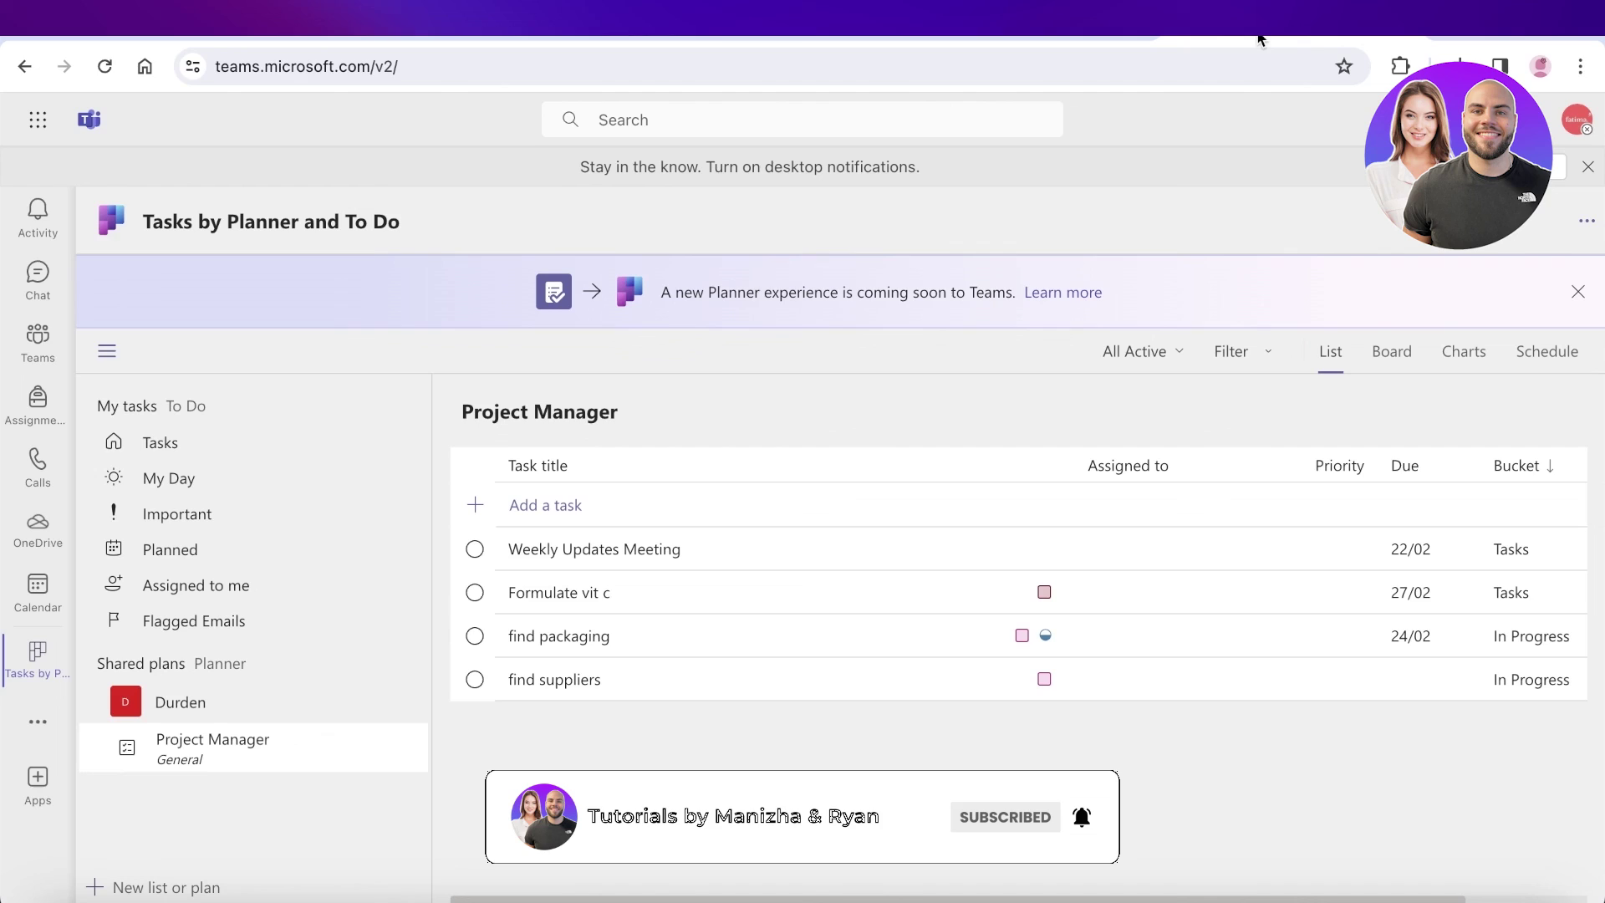